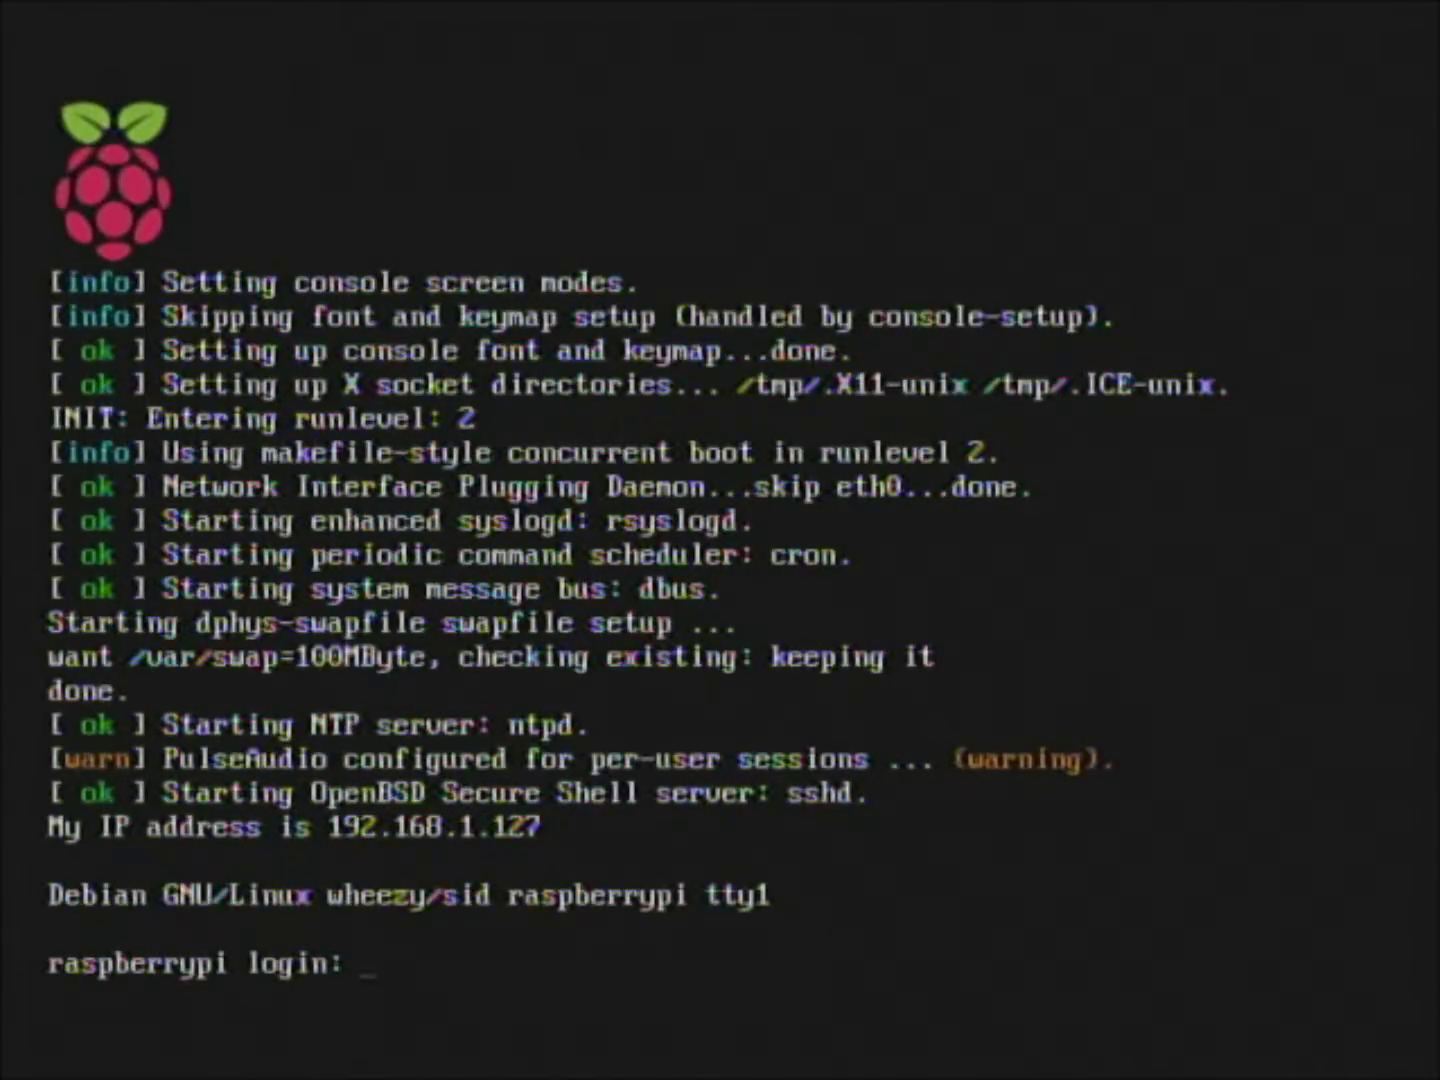
Step: Log in to the Raspberry Pi console as pi with the account password
text(pi)
key(Return)
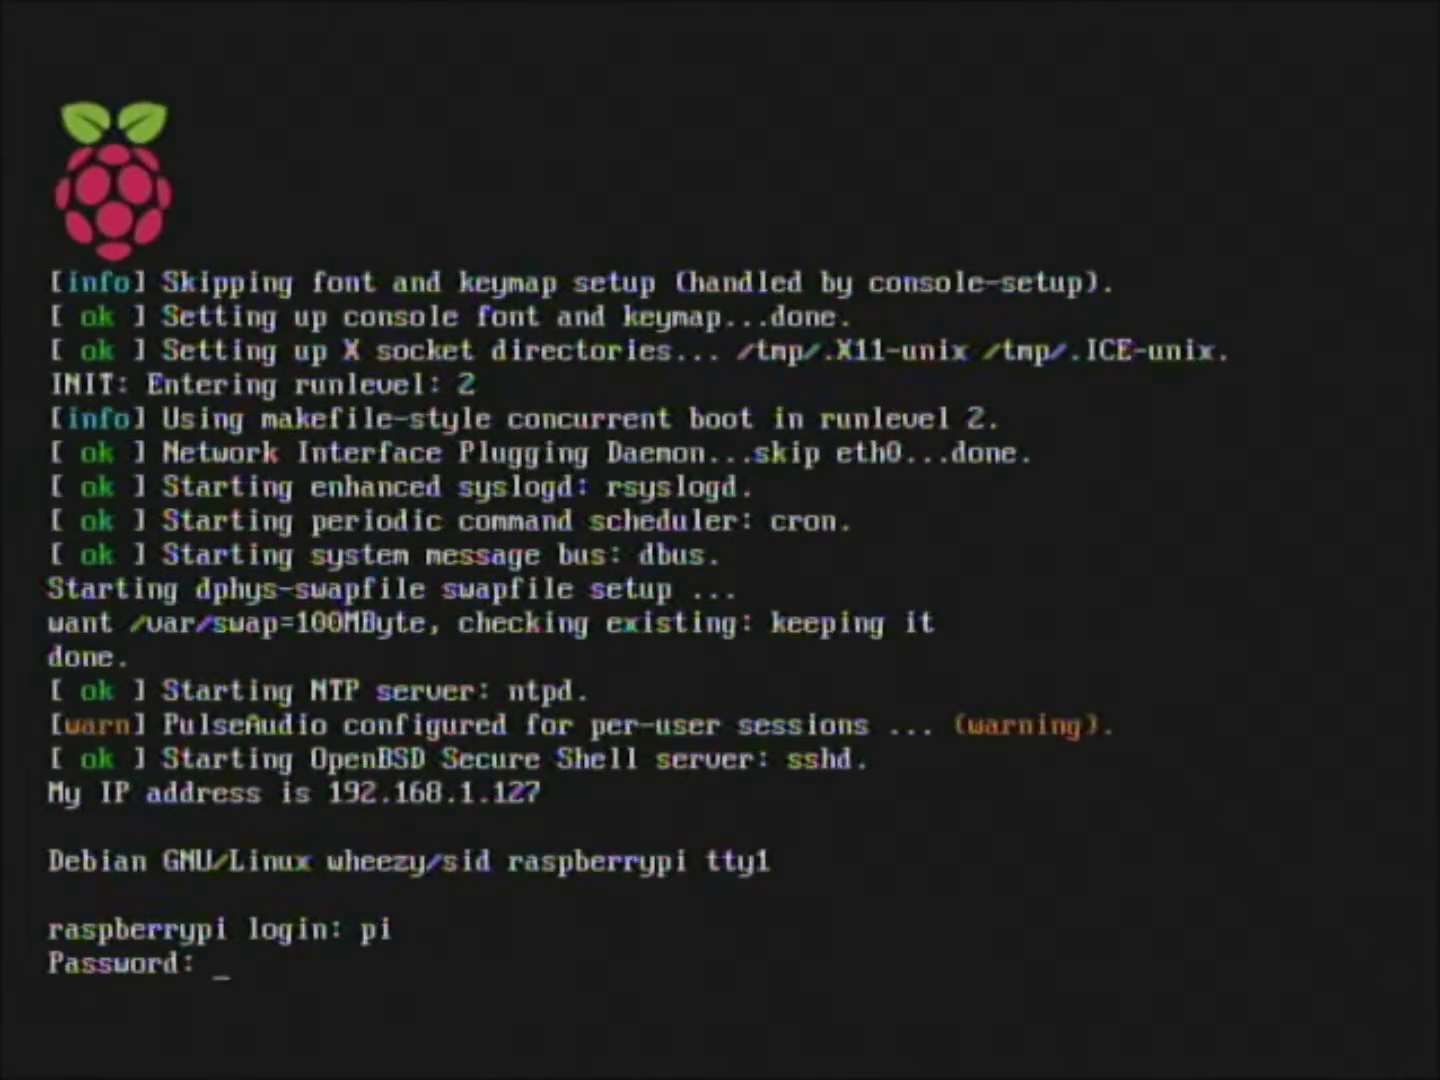
key(Return)
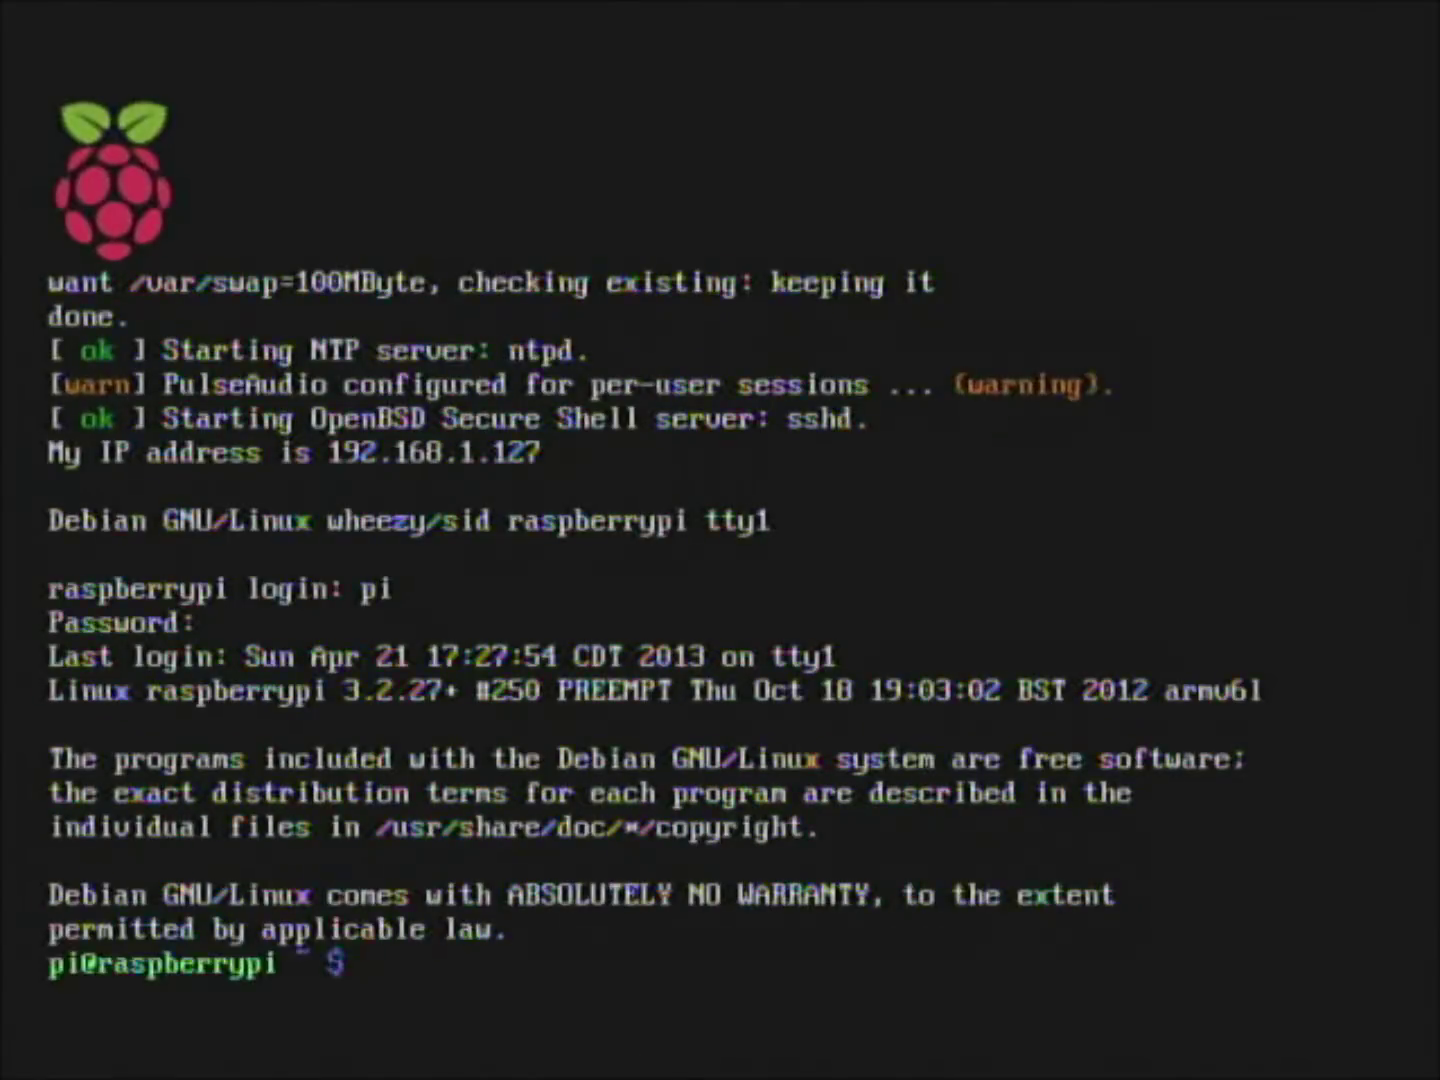
key(Return)
key(Return)
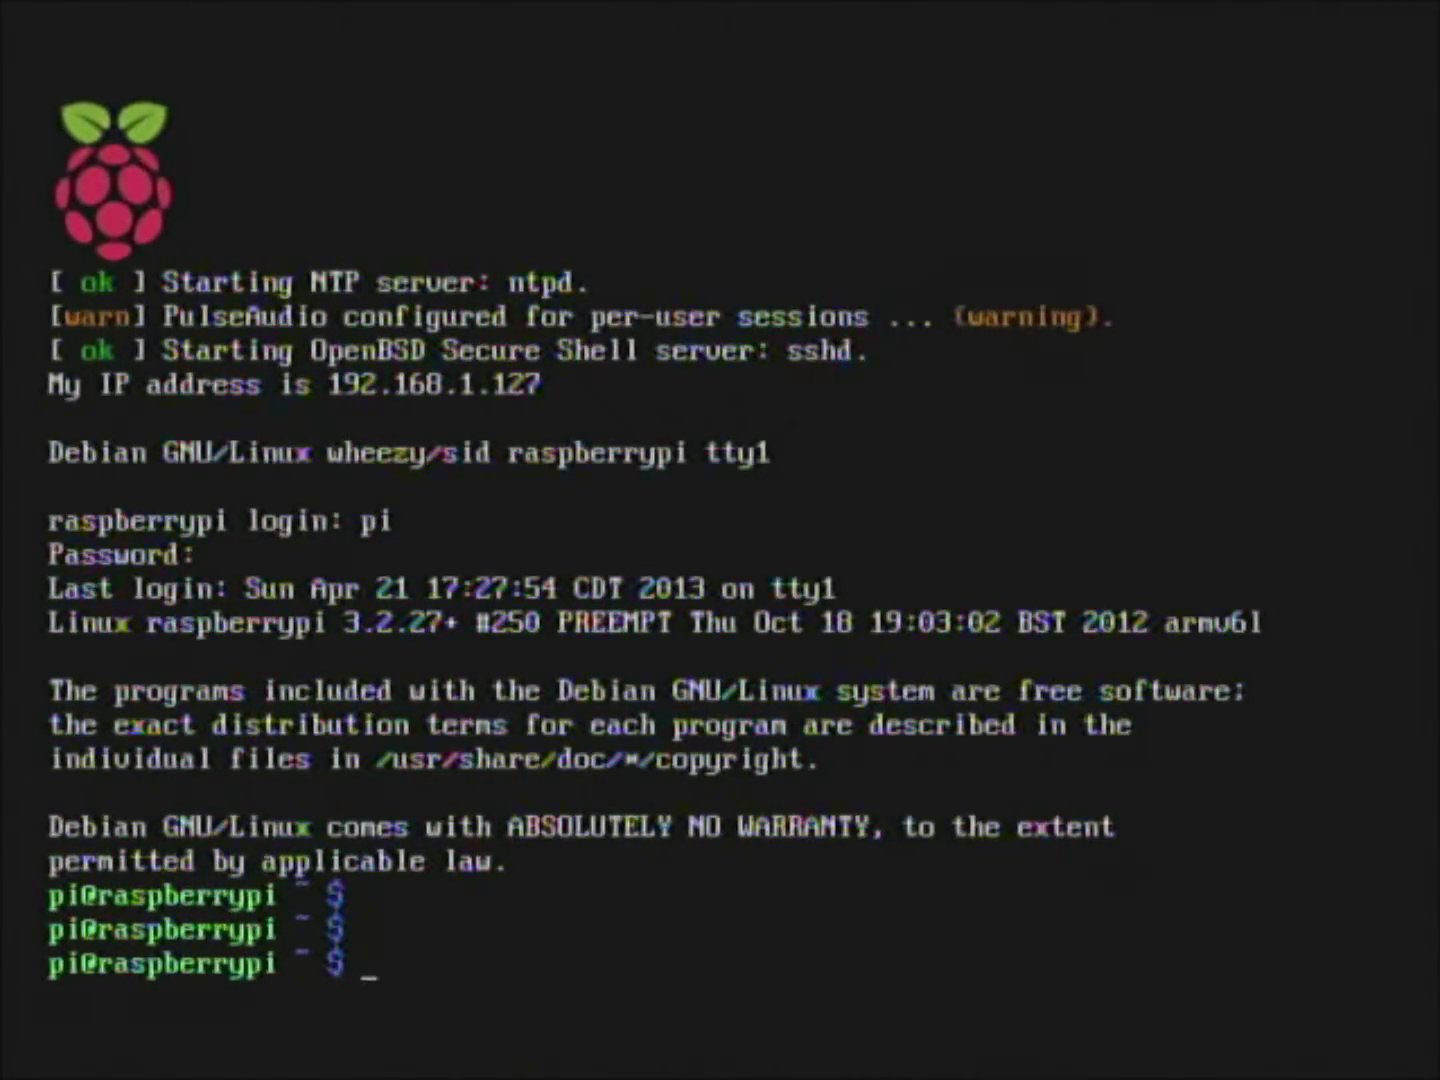
Step: Change to the /etc/network directory and list its contents
text(cd /etc)
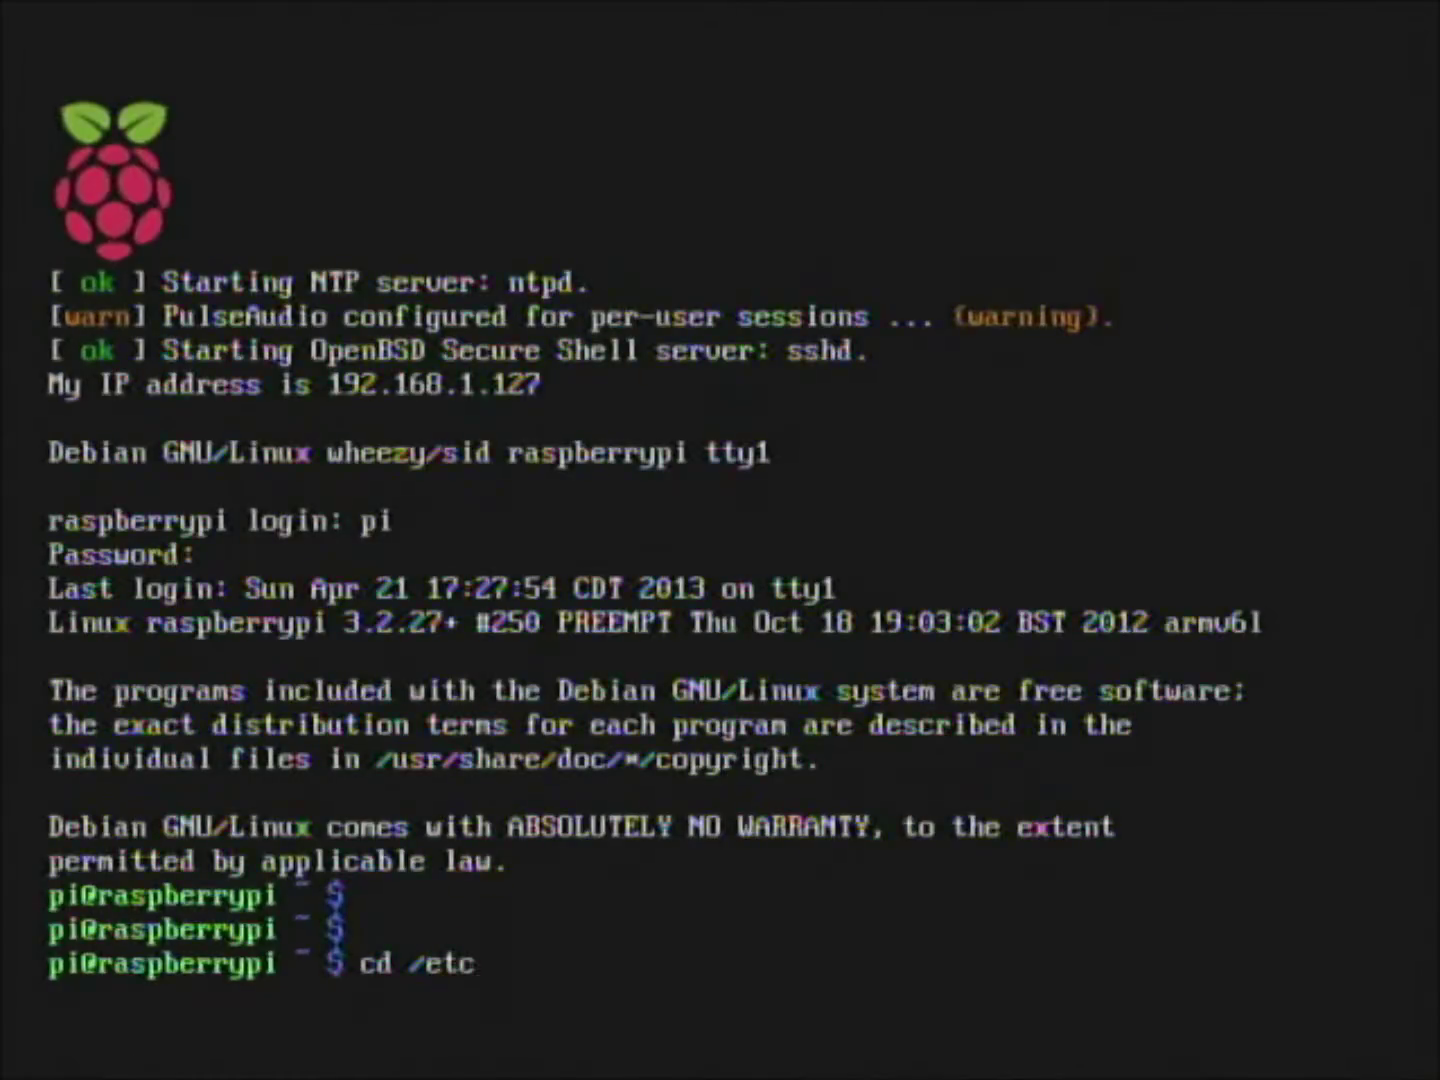
text(/net)
key(Tab)
key(Return)
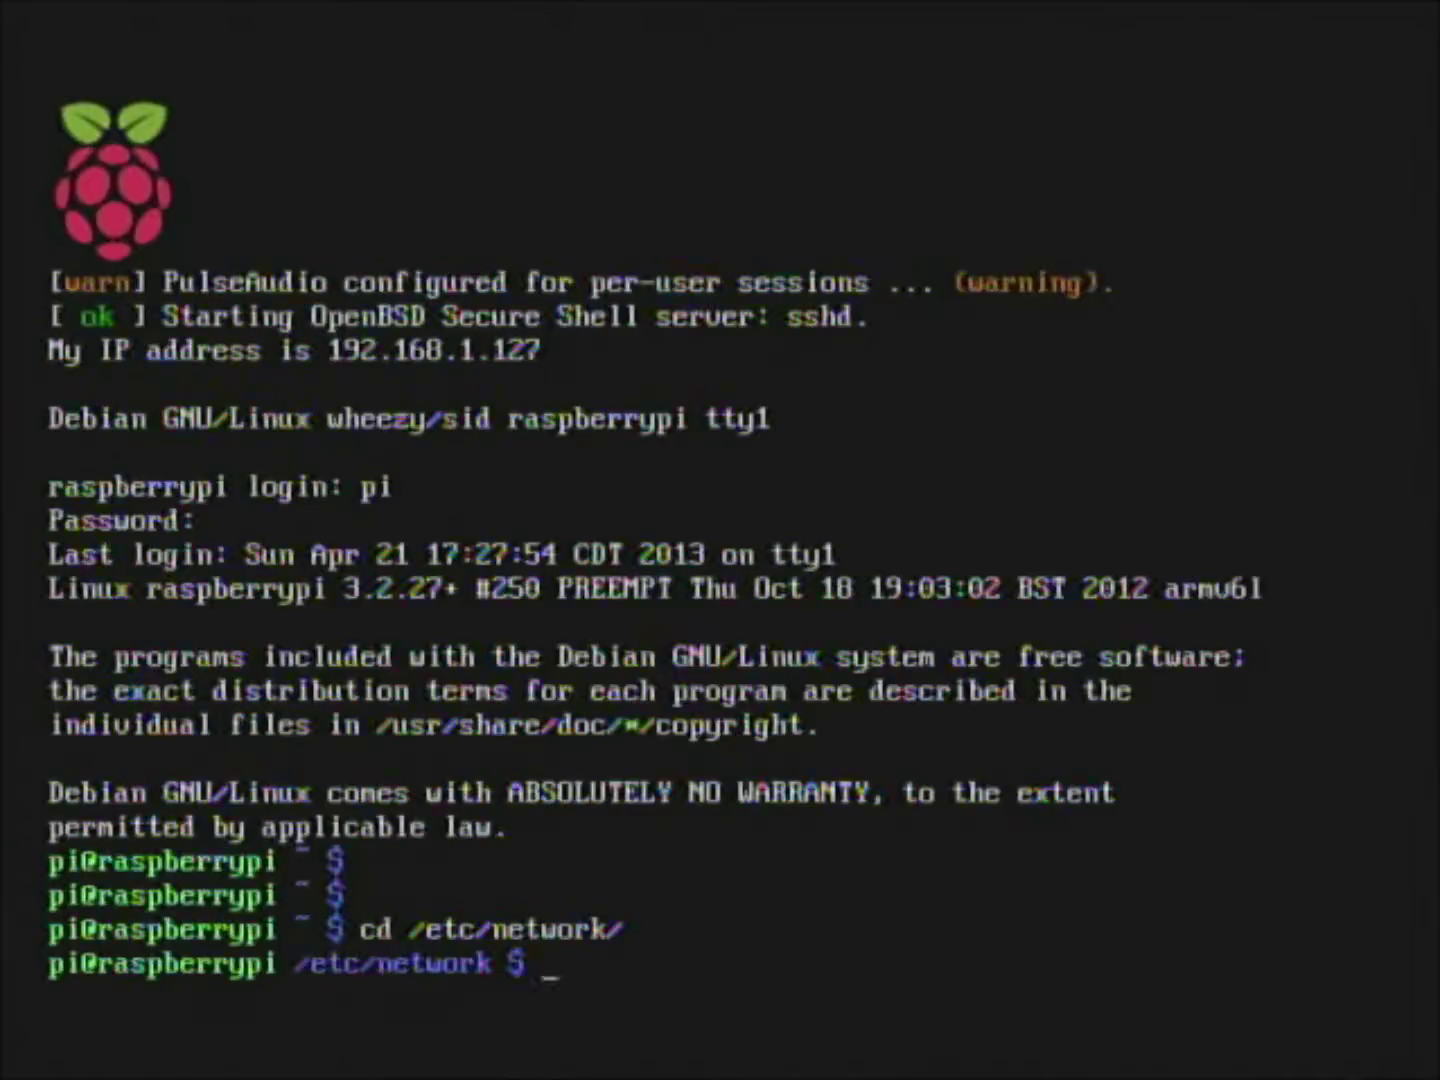
text(ls)
key(Return)
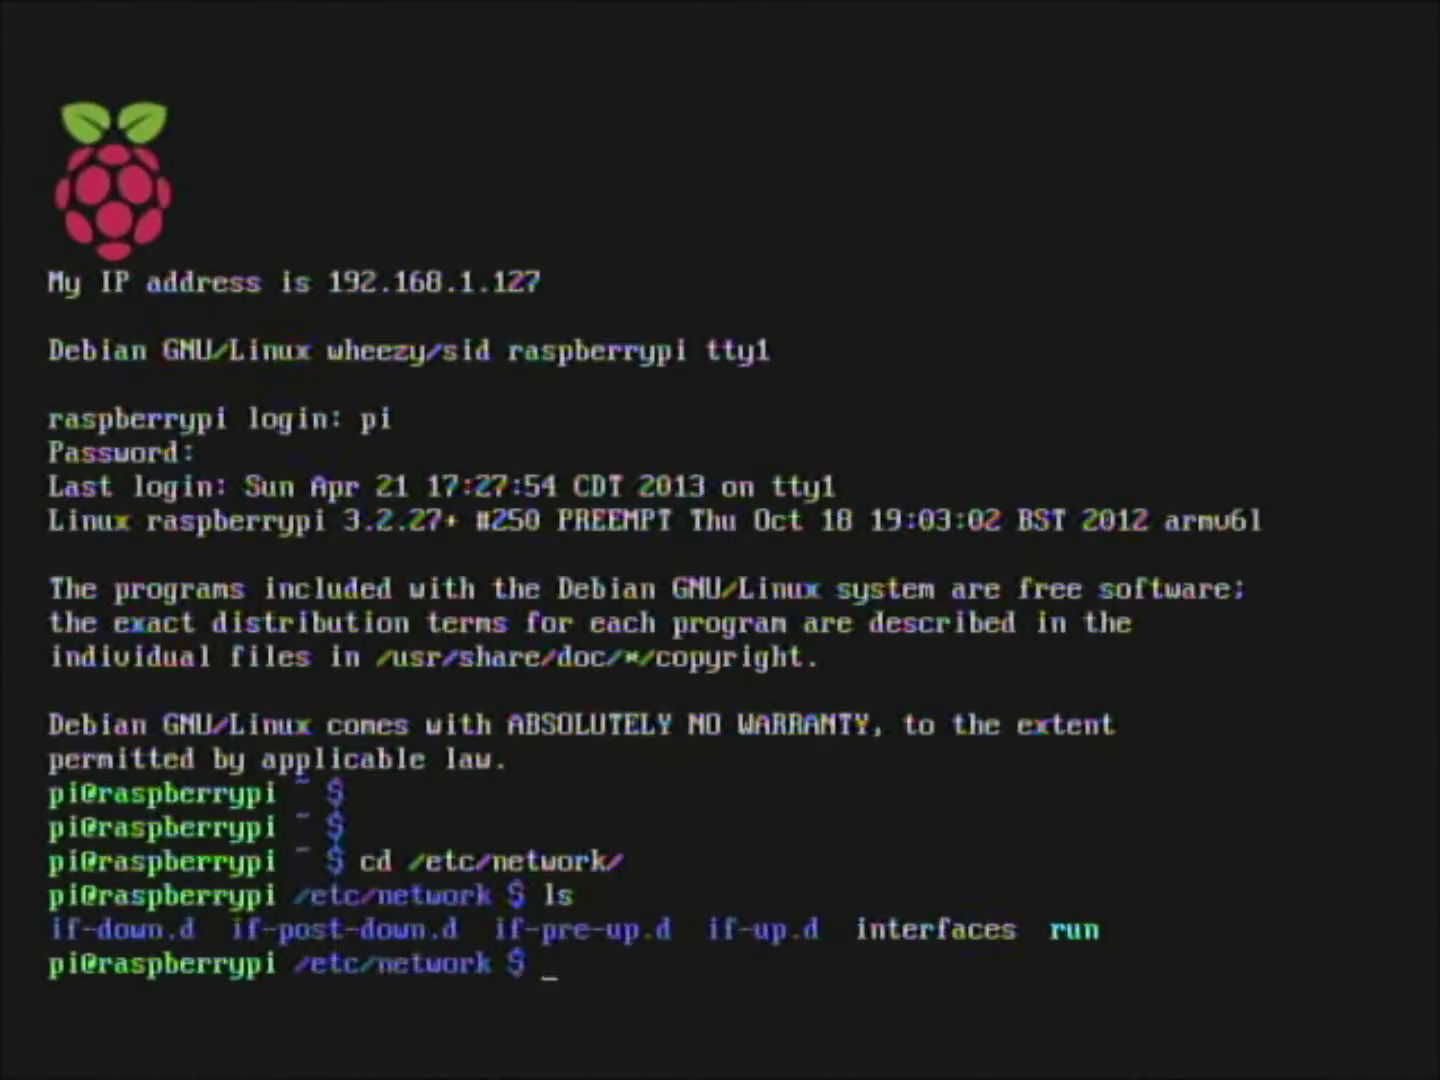
Step: Display the contents of the interfaces file with more
text(more int)
key(Tab)
key(Return)
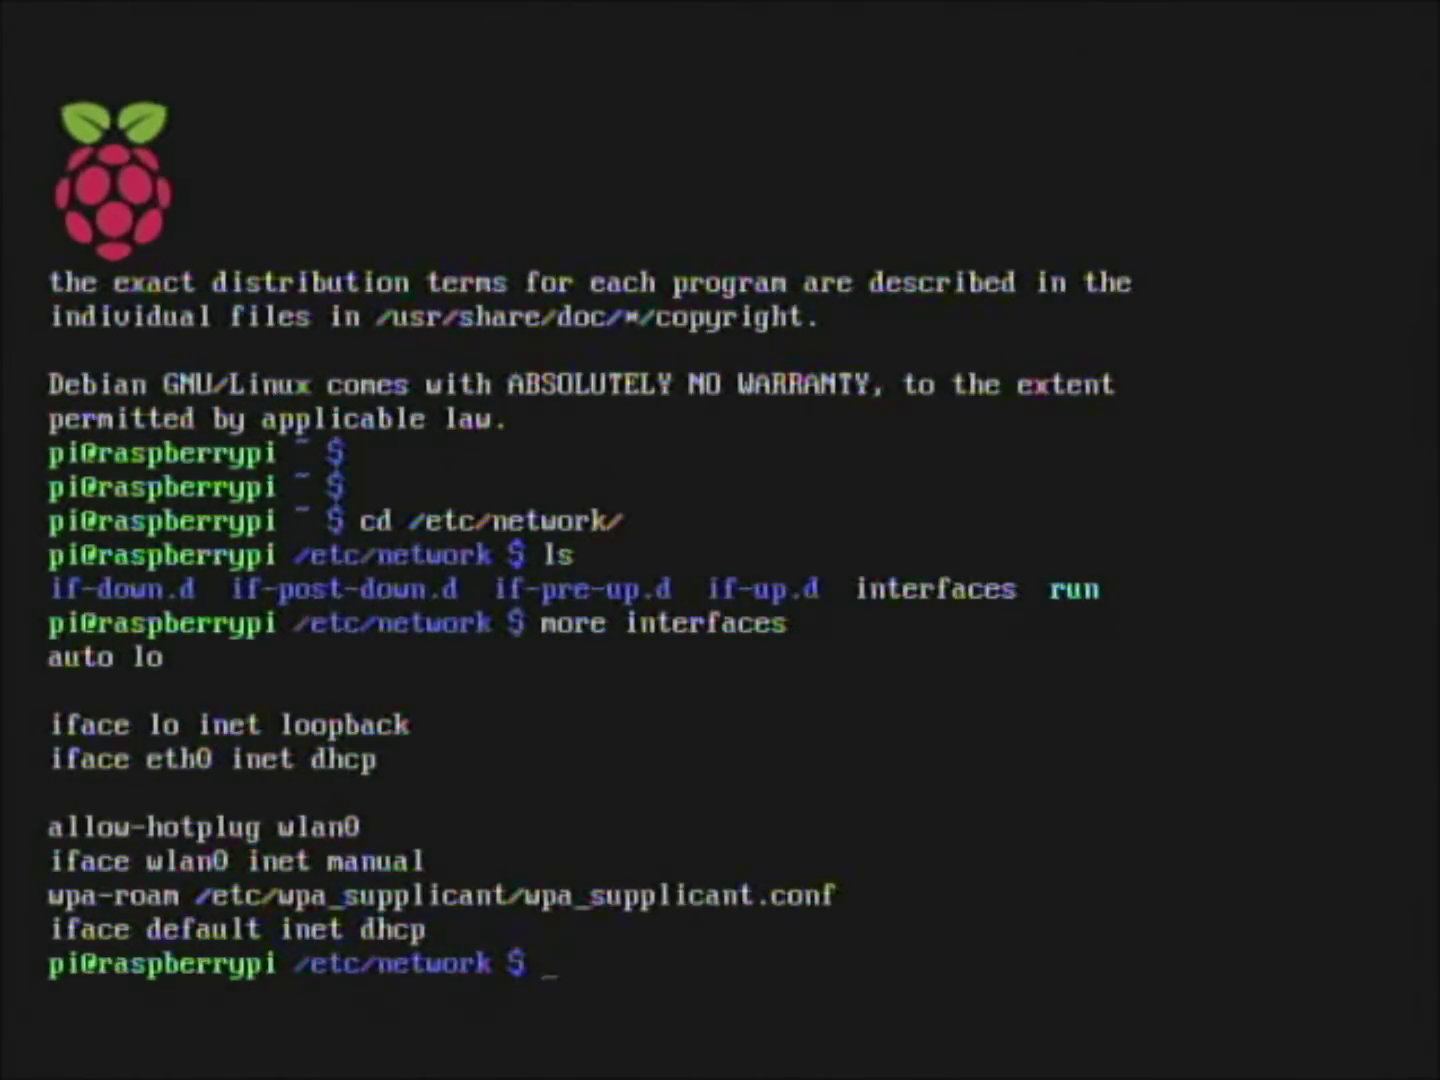
Step: Open the interfaces file in nano with root privileges
text(sudo)
text(nano)
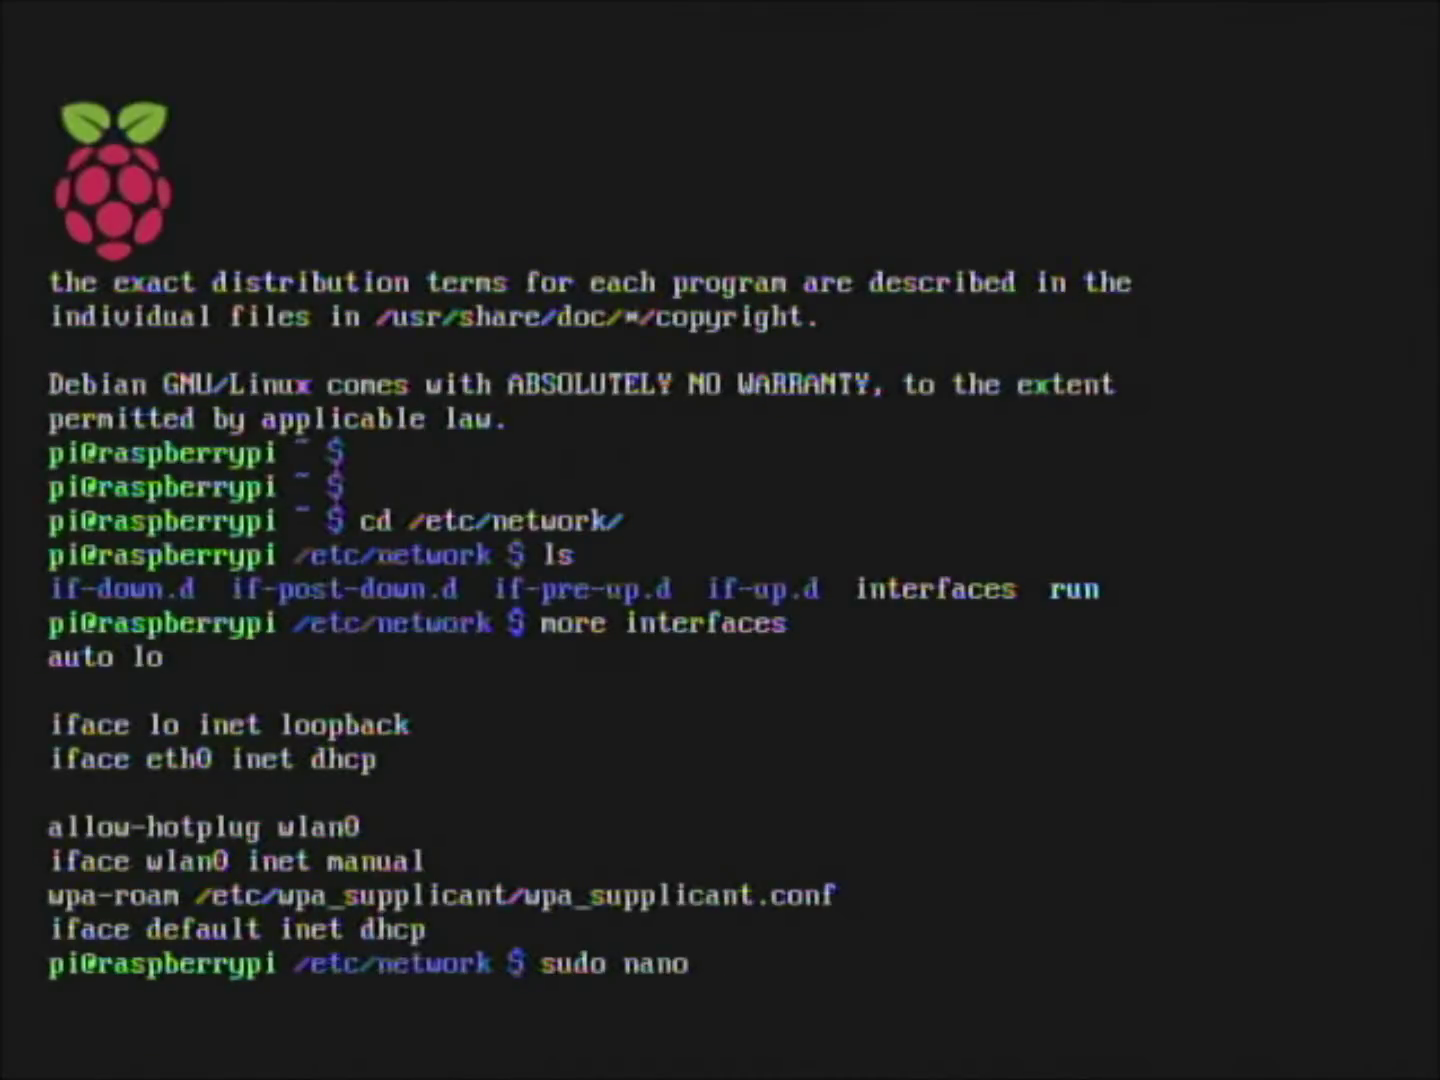
text(inter)
key(Tab)
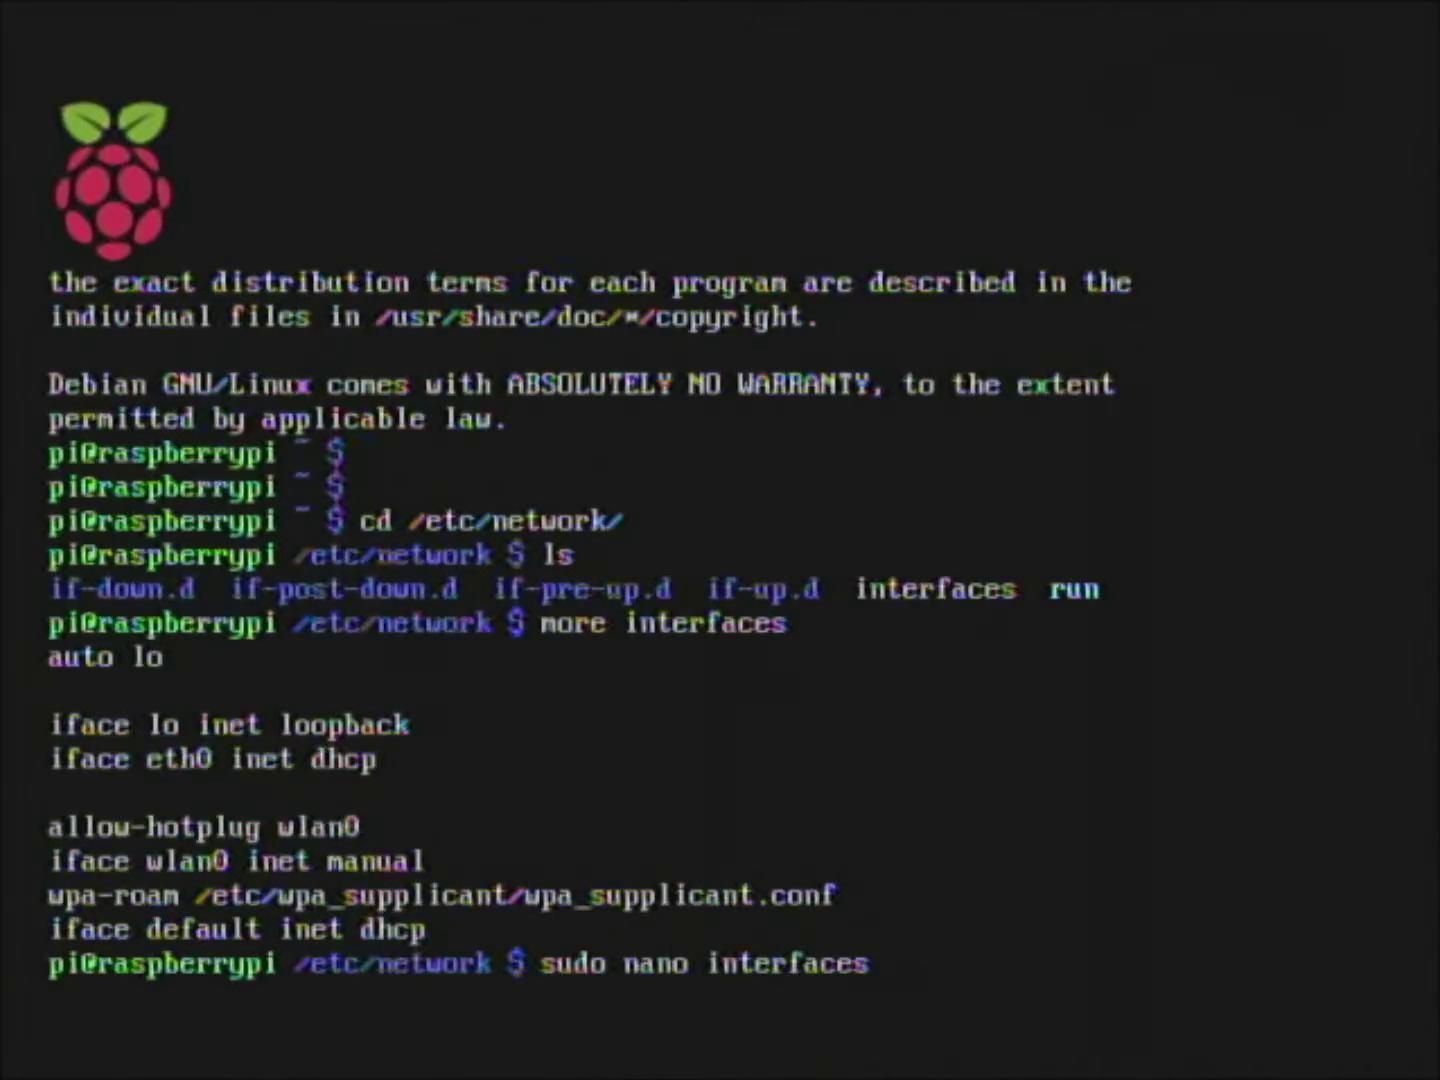
key(Return)
Step: Set the addressing method on the "iface eth0 inet" line to static
key(Down)
key(Down)
key(Down)
key(Down)
key(Down)
key(Down)
key(Up)
key(Up)
key(Up)
key(Right)
key(Right)
key(Right)
key(Right)
key(Right)
key(Right)
key(Right)
key(Right)
key(Right)
key(Right)
key(Right)
key(Right)
key(Right)
key(Right)
key(Right)
key(Right)
key(Right)
key(Right)
key(Right)
key(Right)
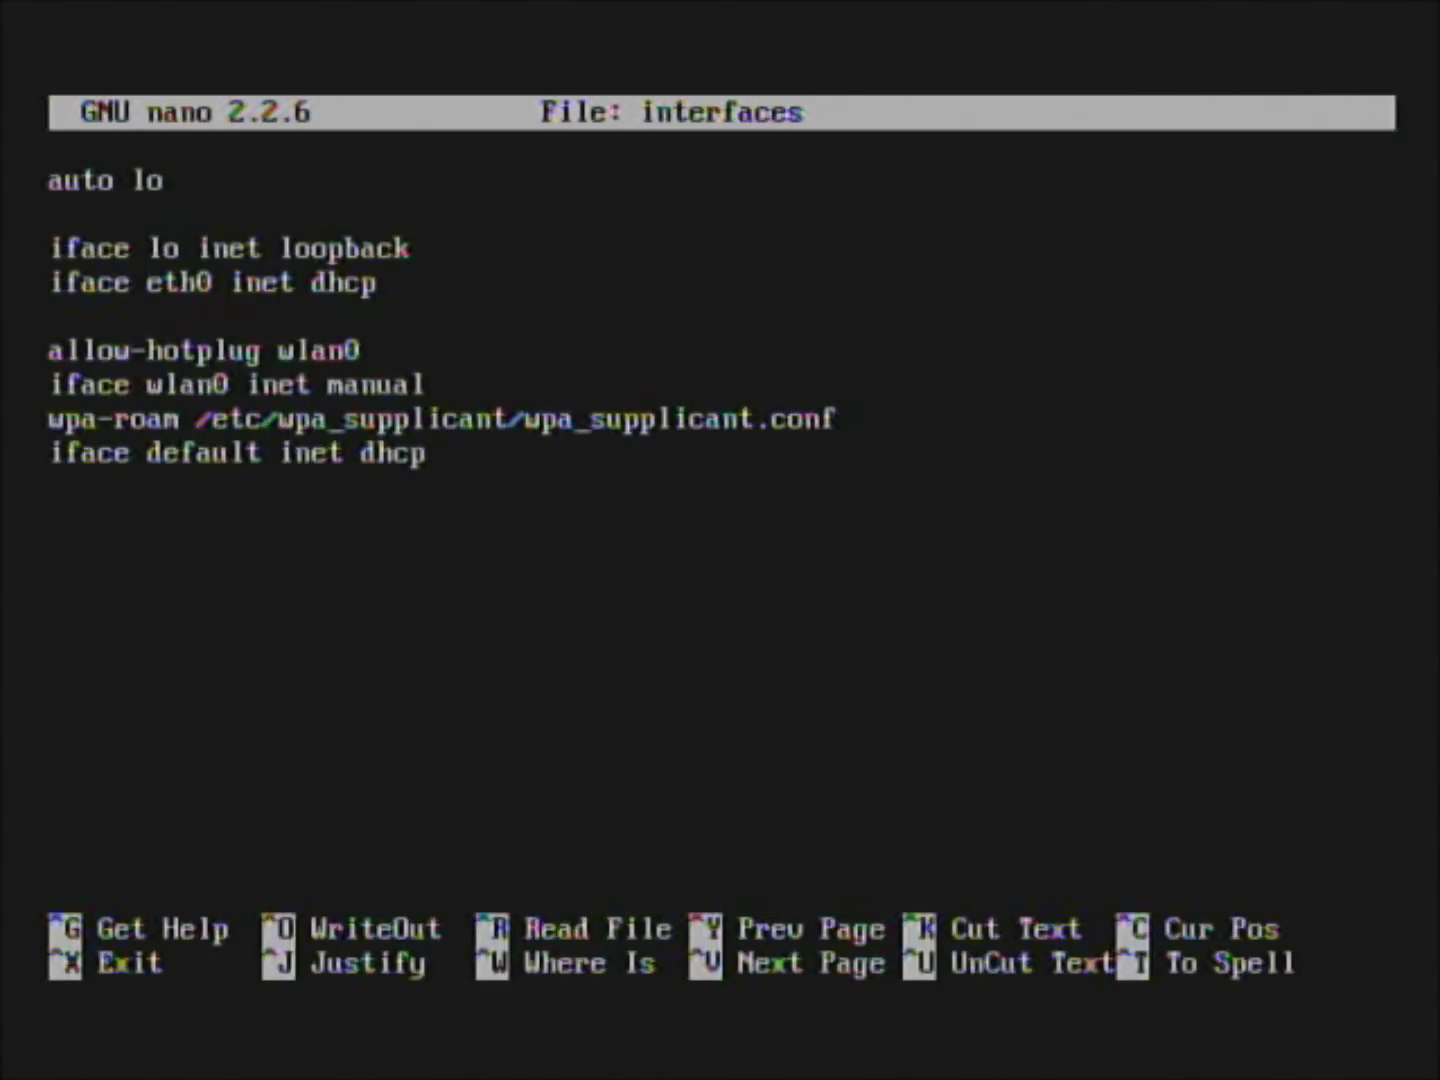
key(BackSpace)
key(BackSpace)
key(BackSpace)
key(BackSpace)
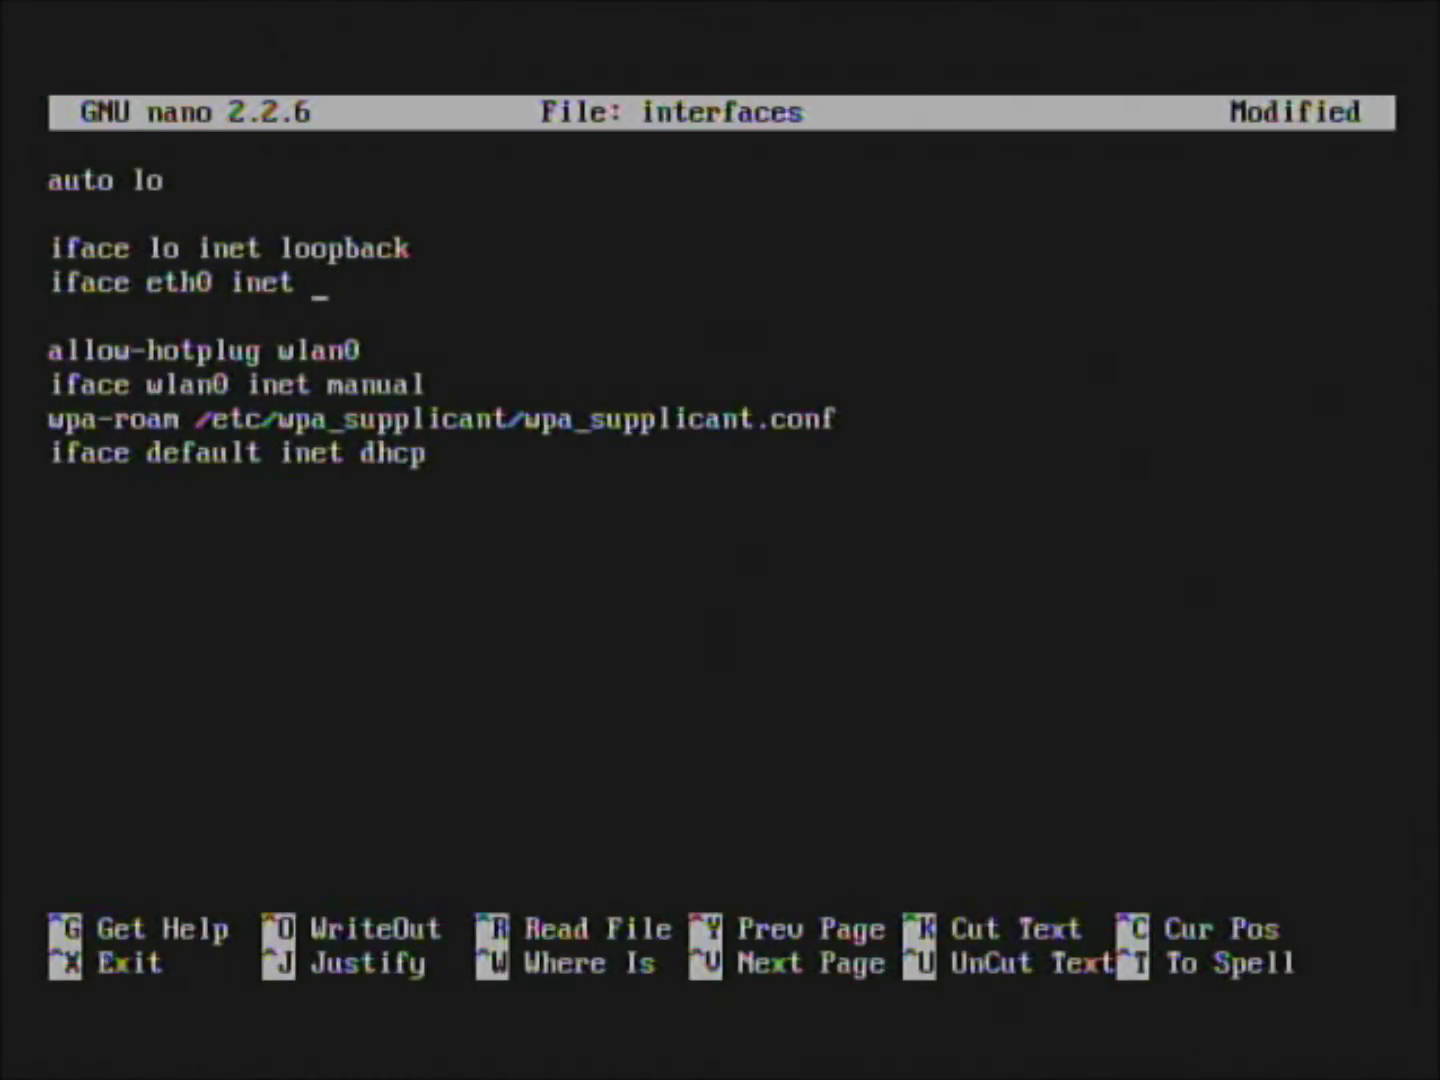
text(static)
Step: Add an indented address line with 192.168.1.30 below the eth0 interface line
key(Return)
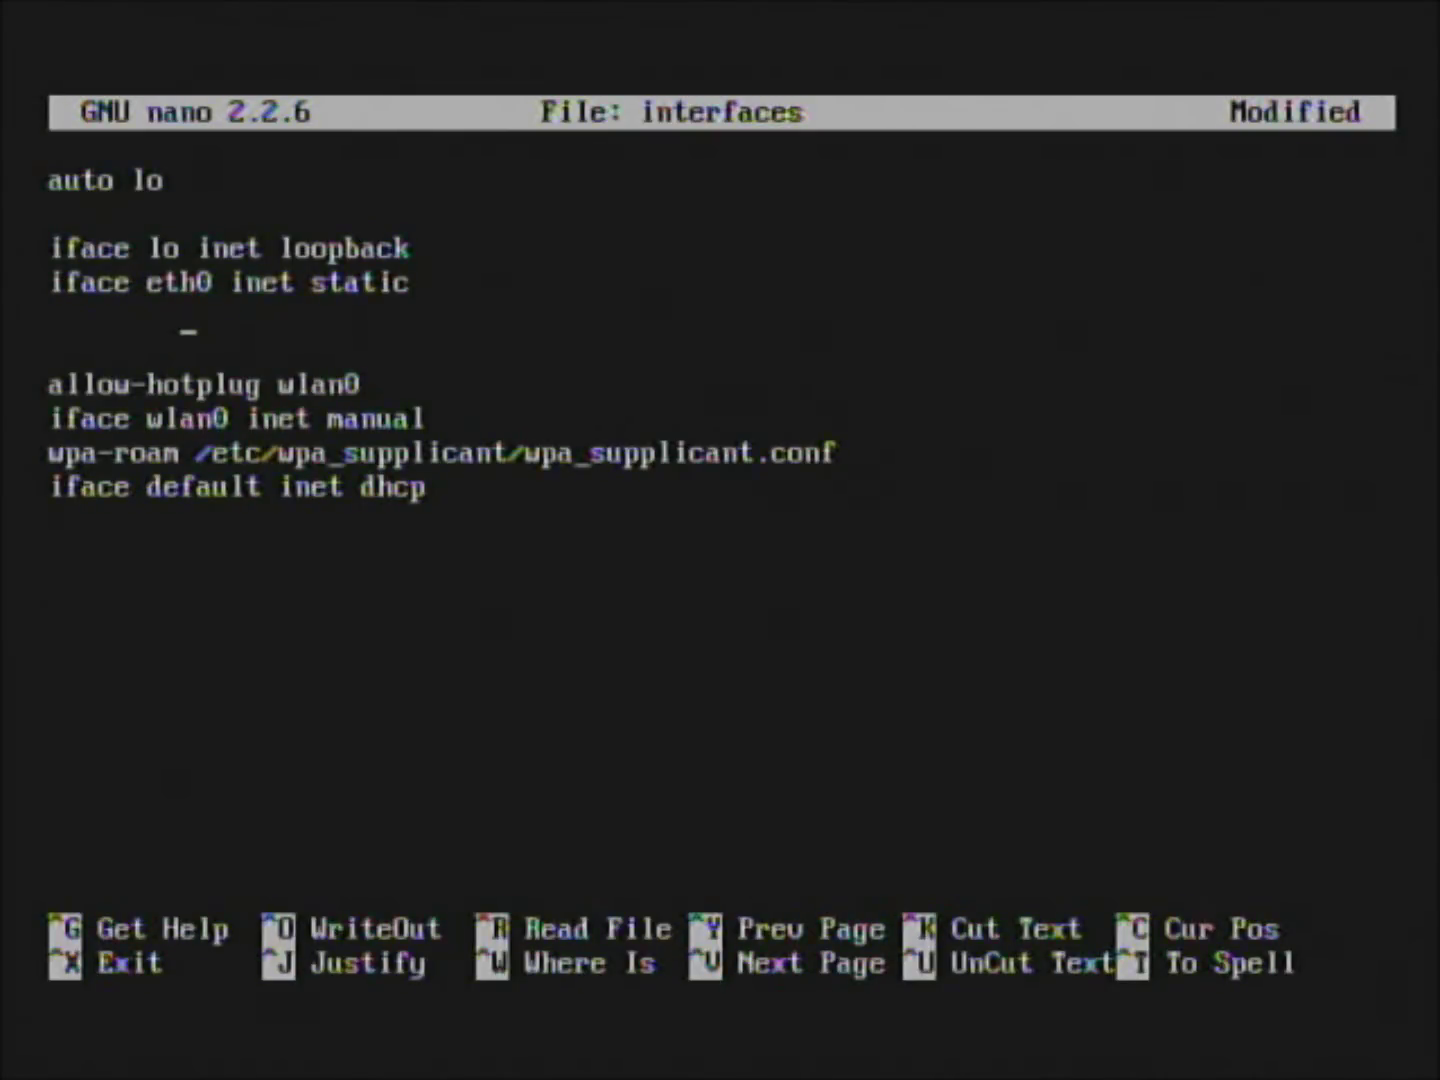
text(address)
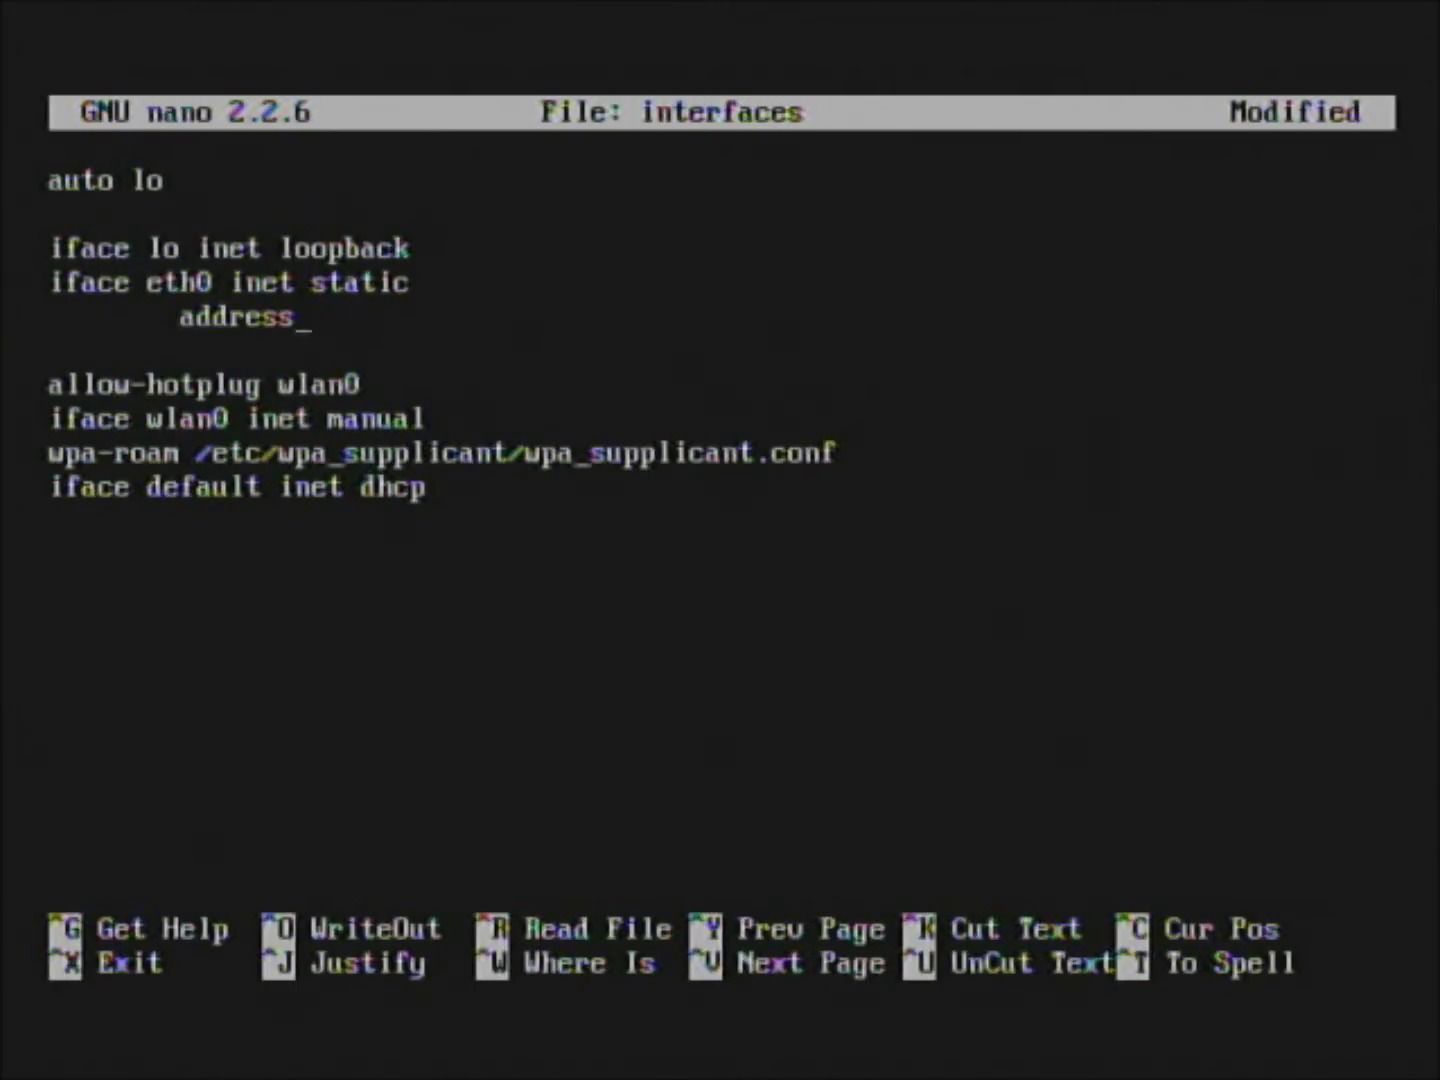
text( 192.168.1)
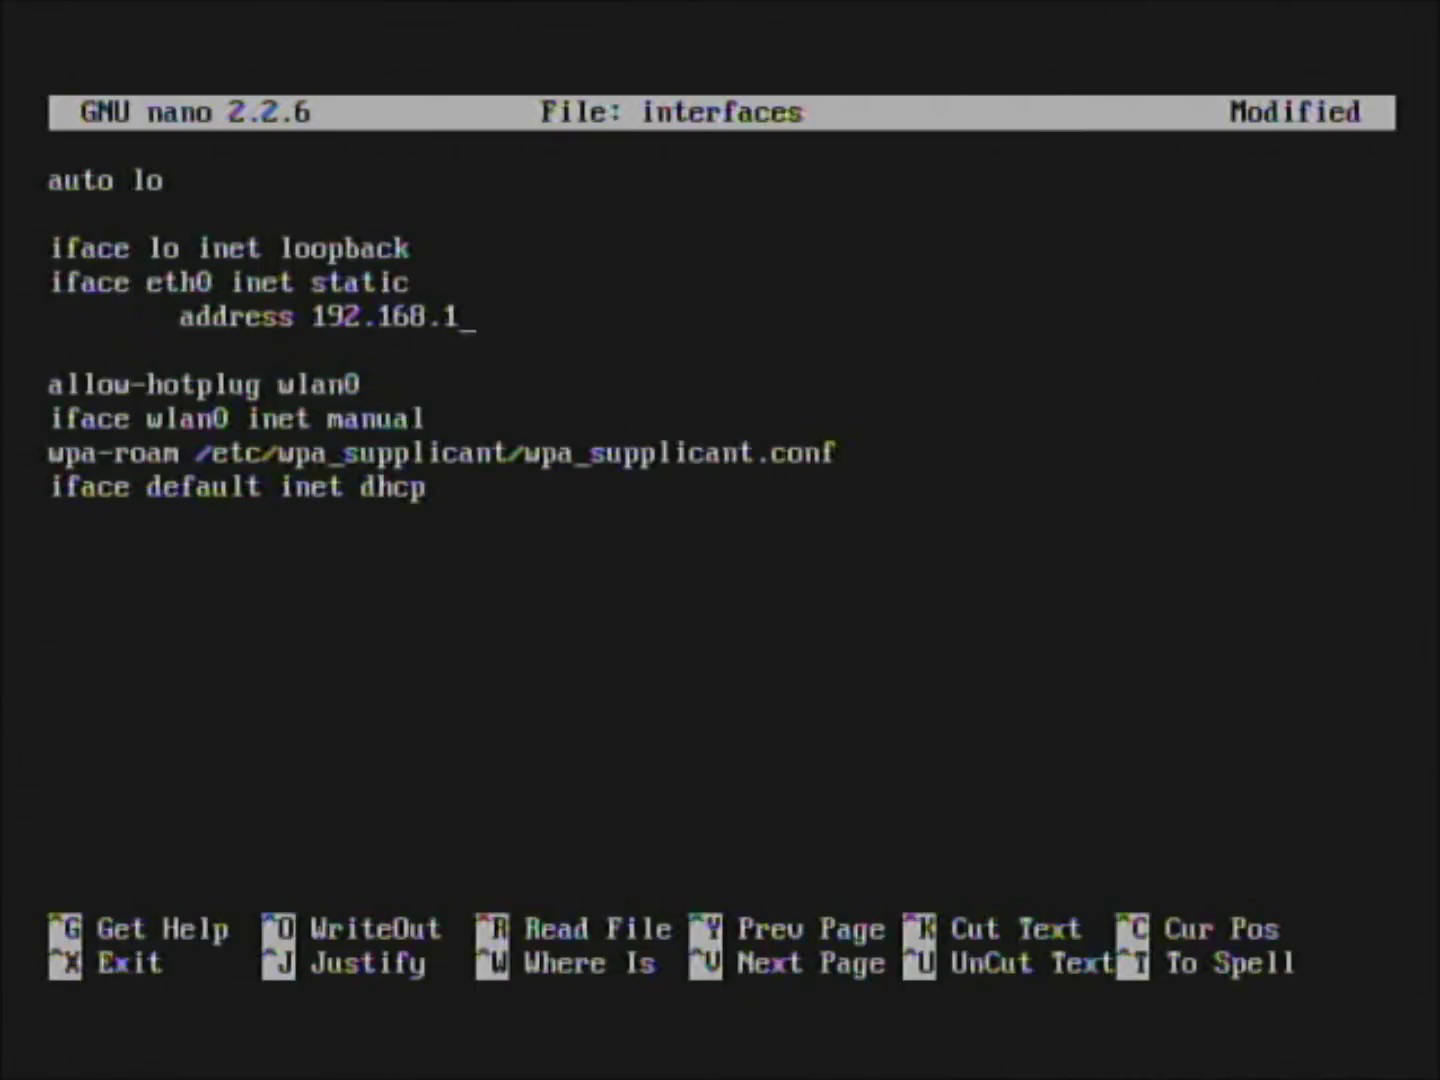
text(.20)
key(BackSpace)
key(BackSpace)
text(30)
Step: Add an indented netmask line with 255.255.255.0 below the address line
key(Return)
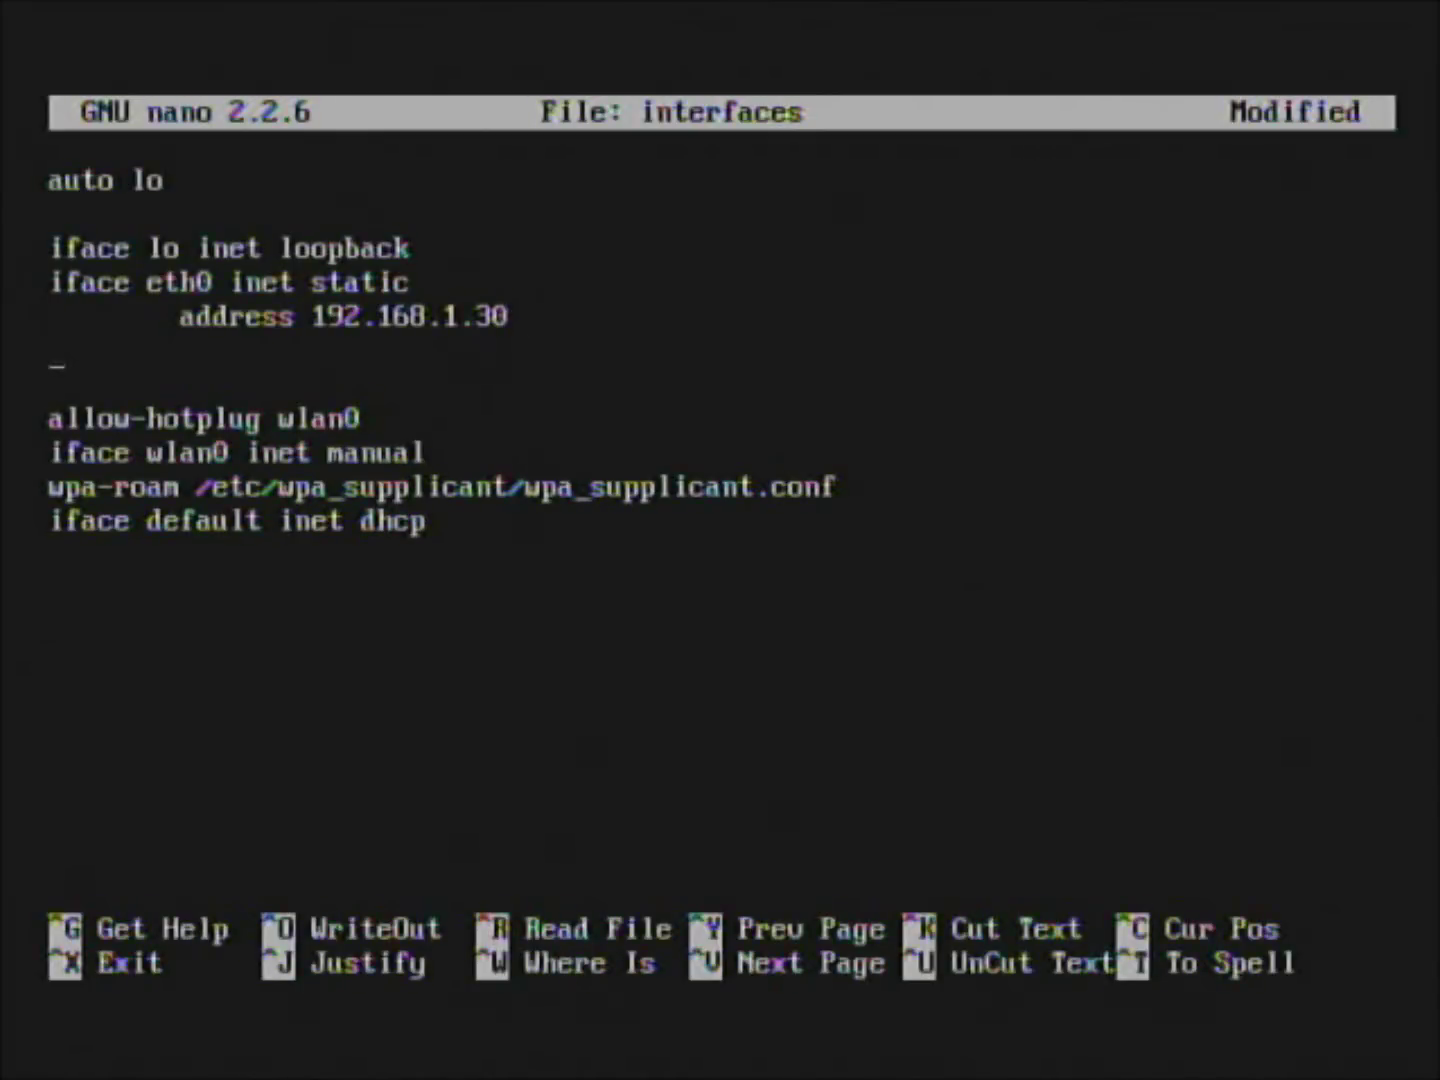
key(Tab)
text(netmask 255)
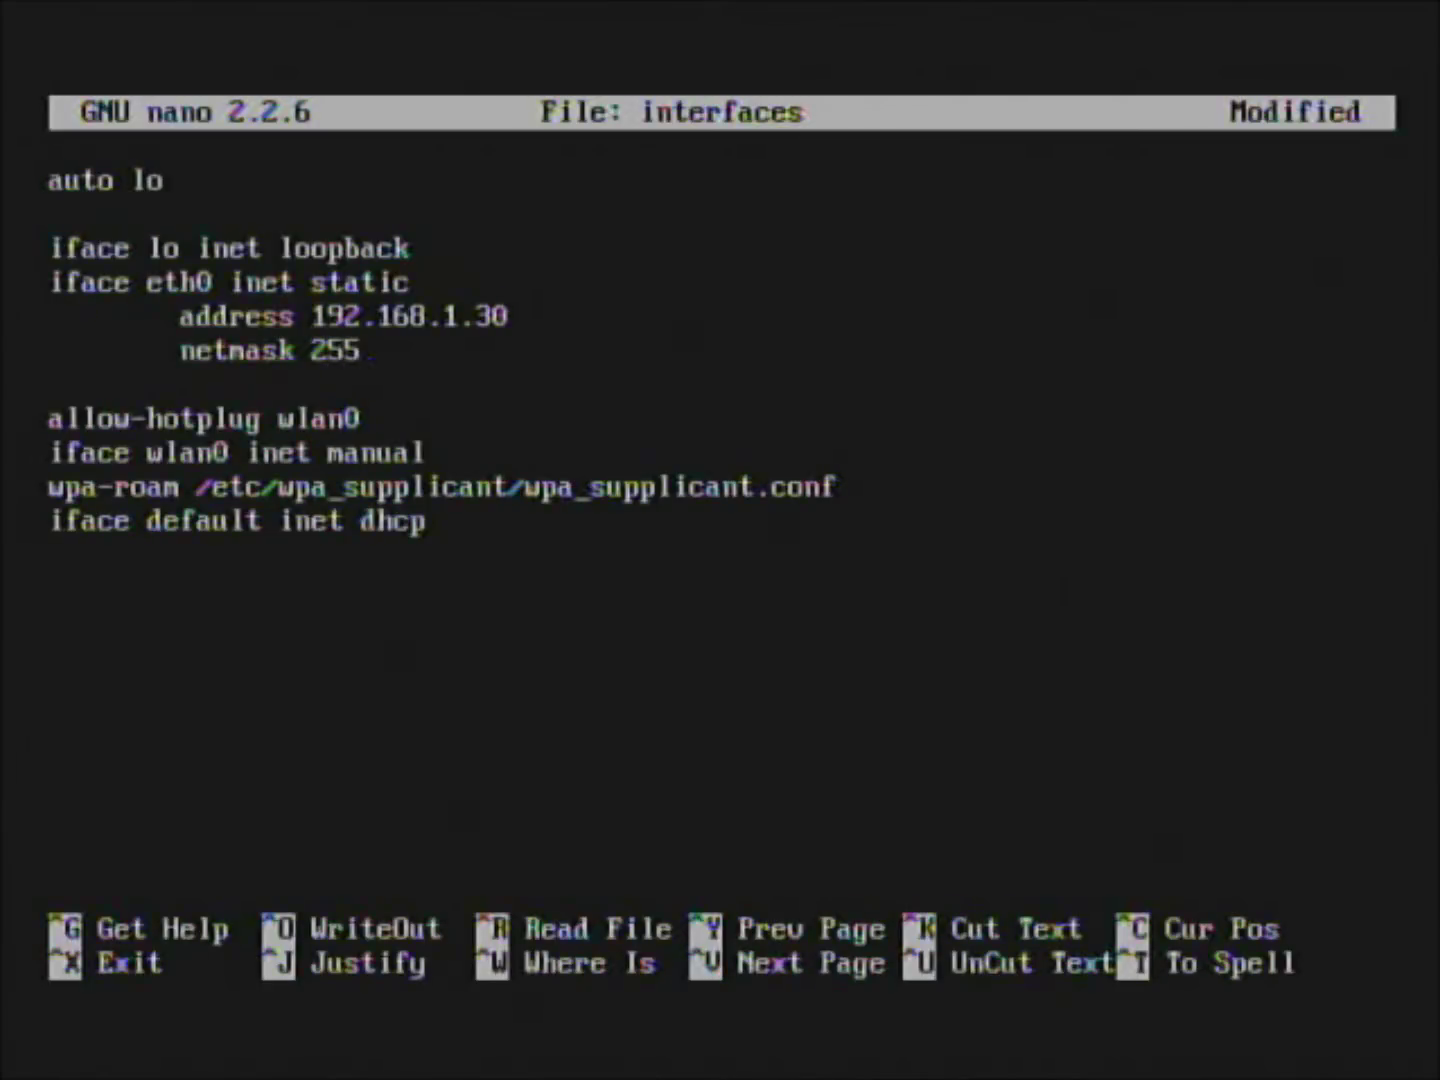
text(.255.255.0)
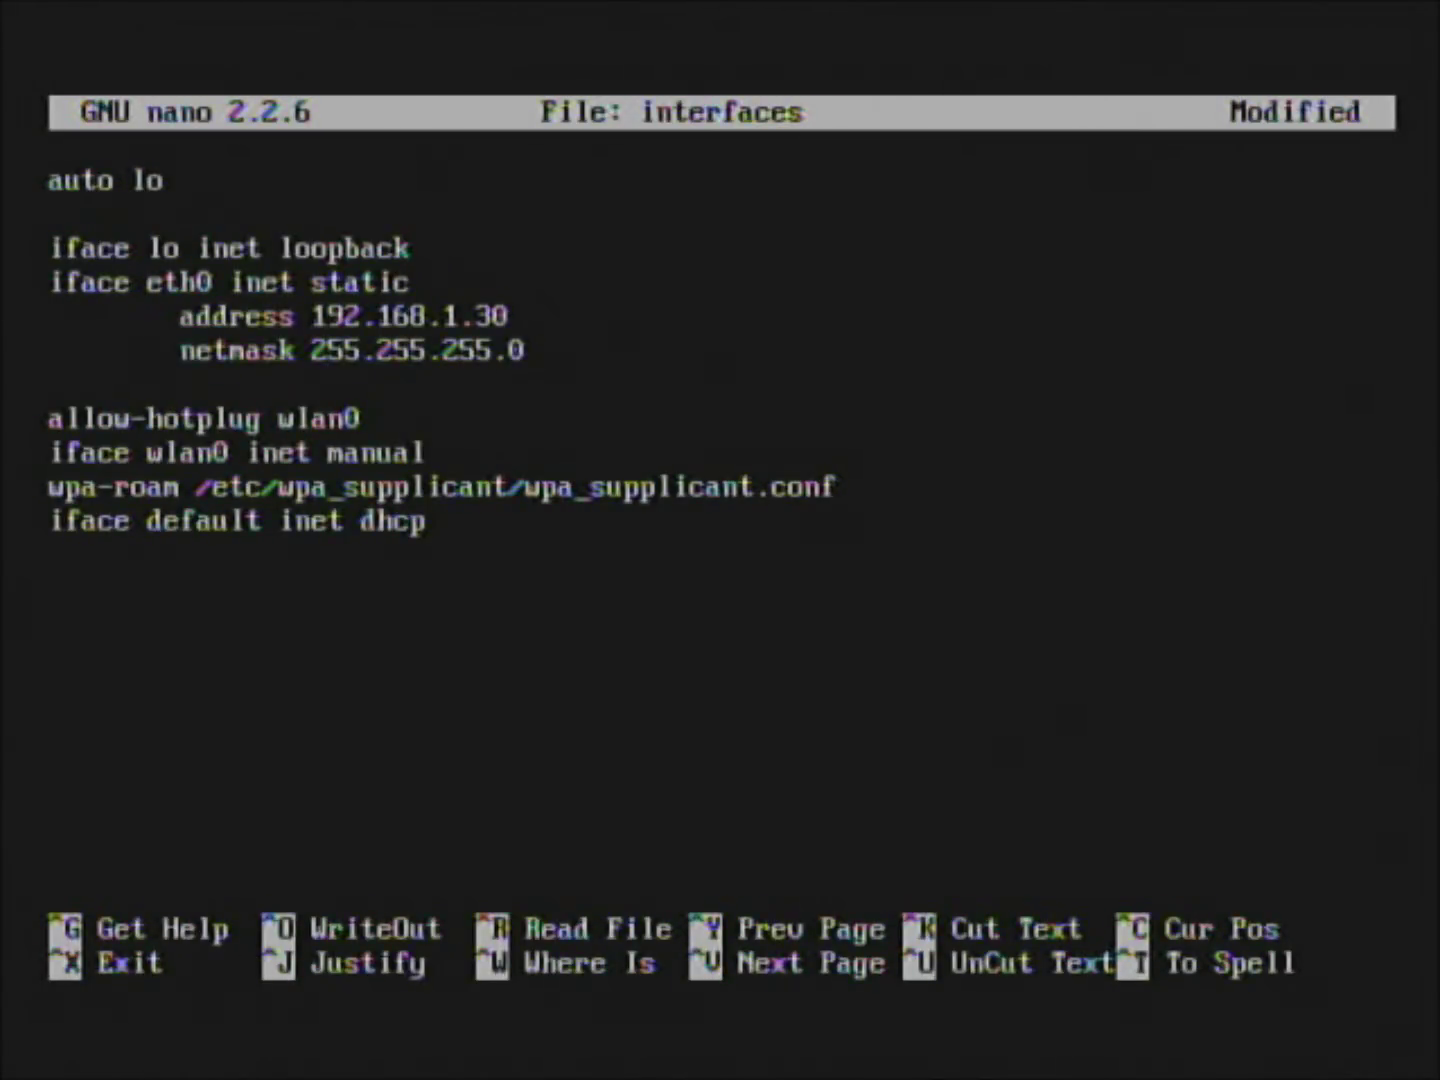
Step: Add an indented network line with 192.168.1.0 below the netmask line
key(Return)
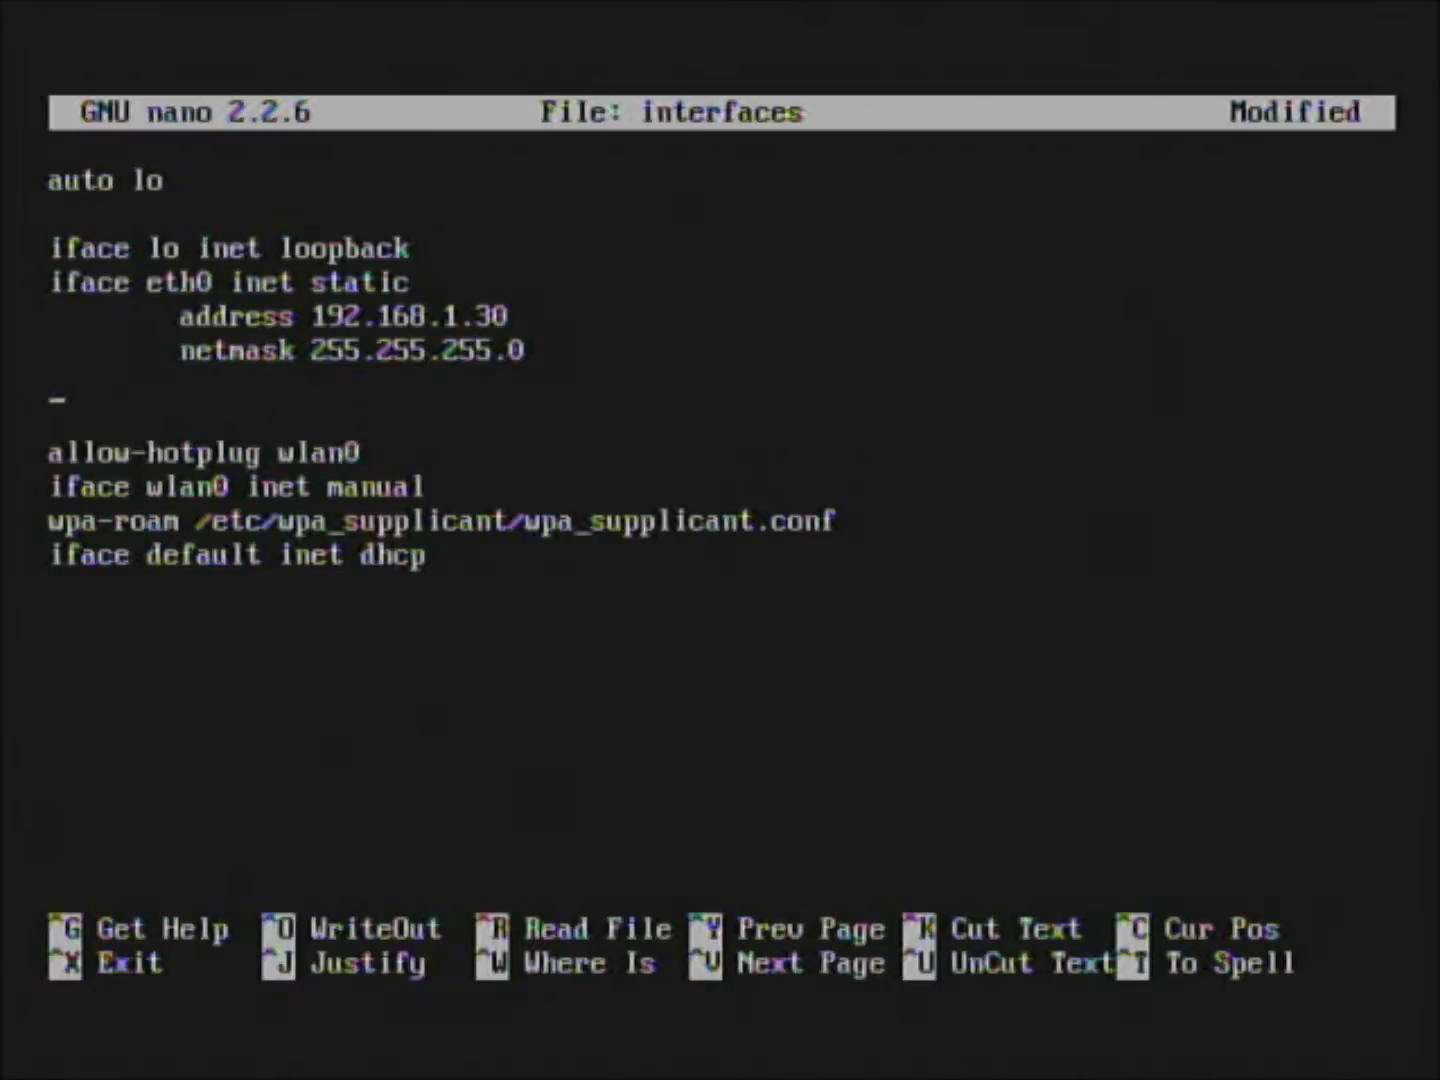
key(Tab)
text(network 192.168)
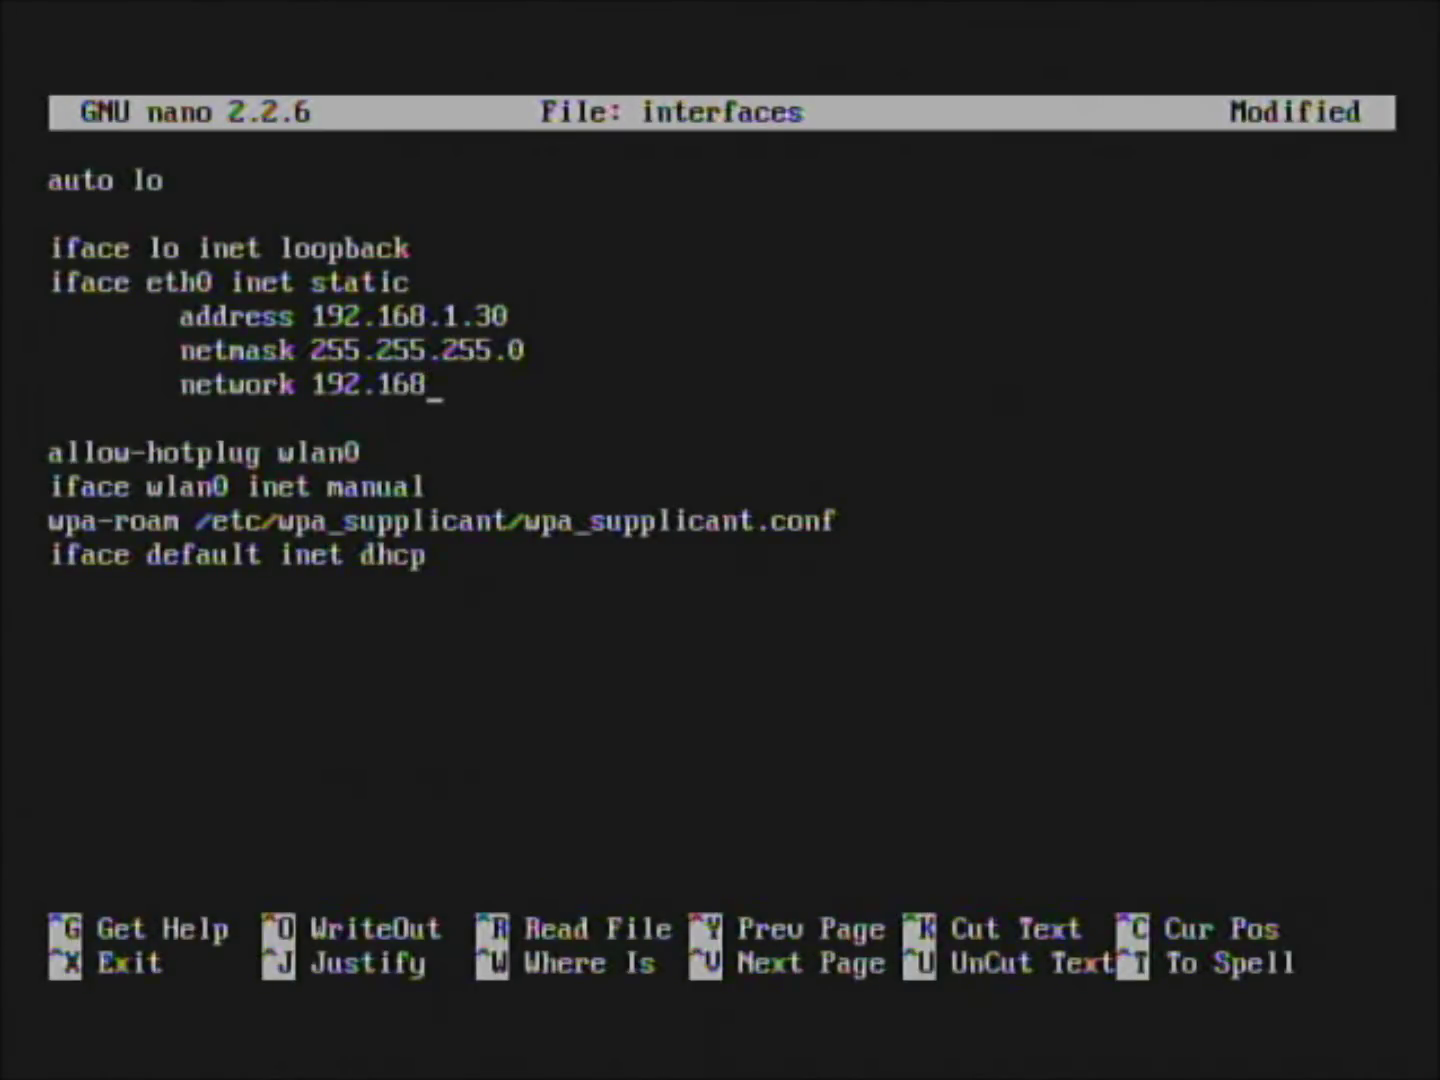
text(.1.0)
Step: Add an indented broadcast line with 192.168.1.255 below the network line
key(Return)
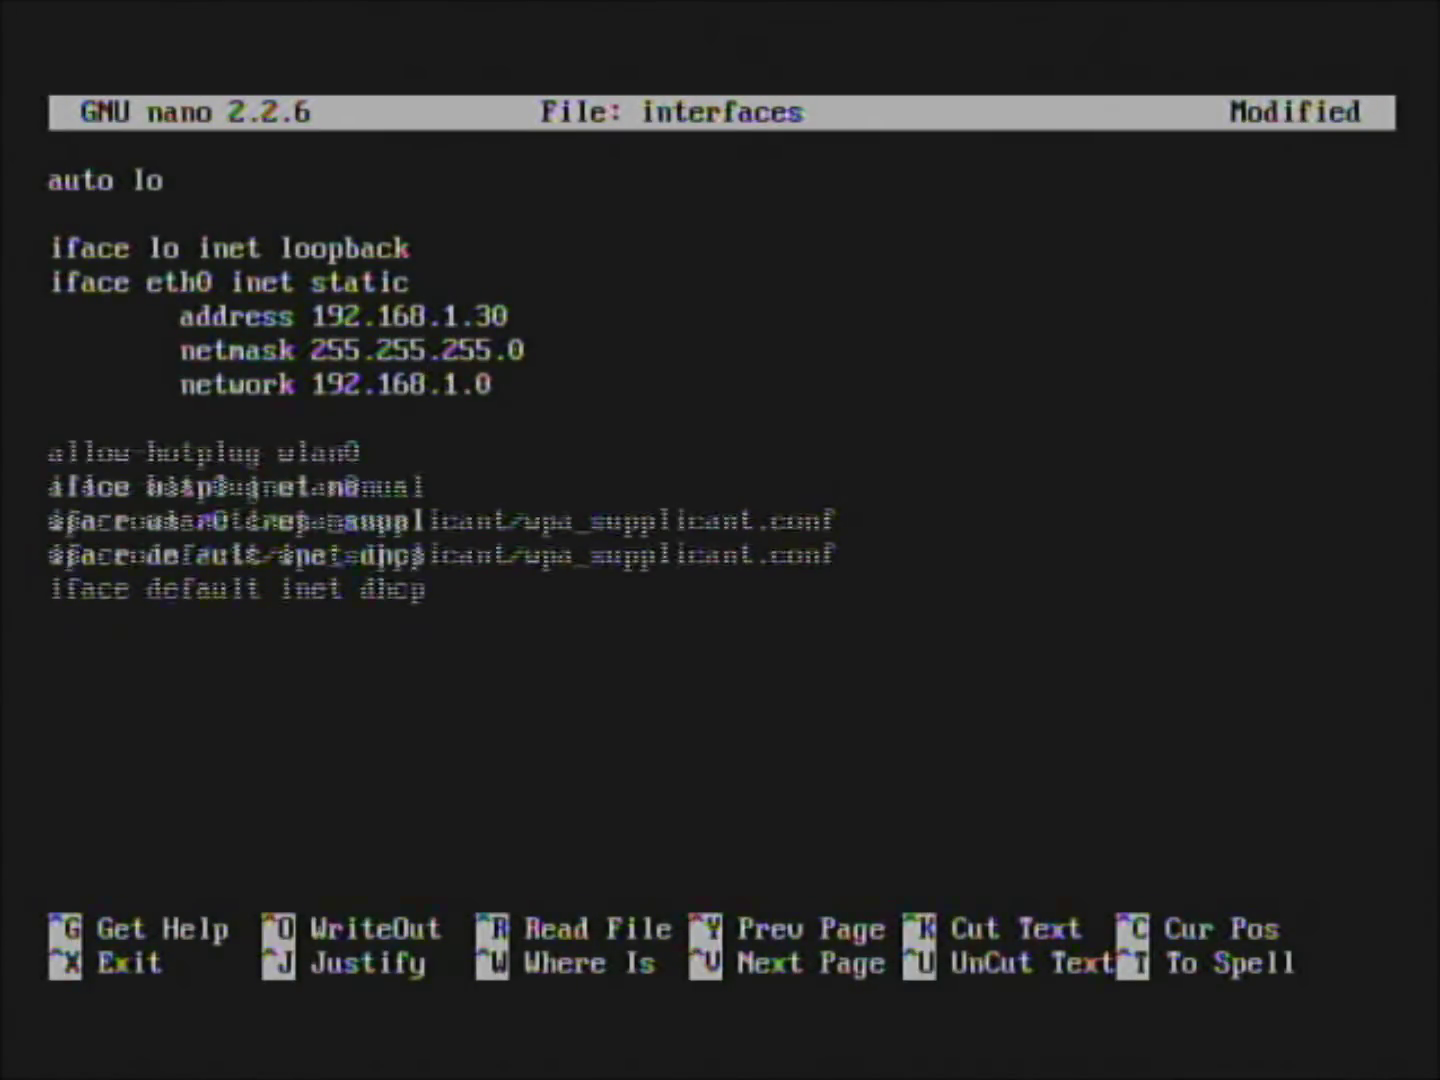
text(bre)
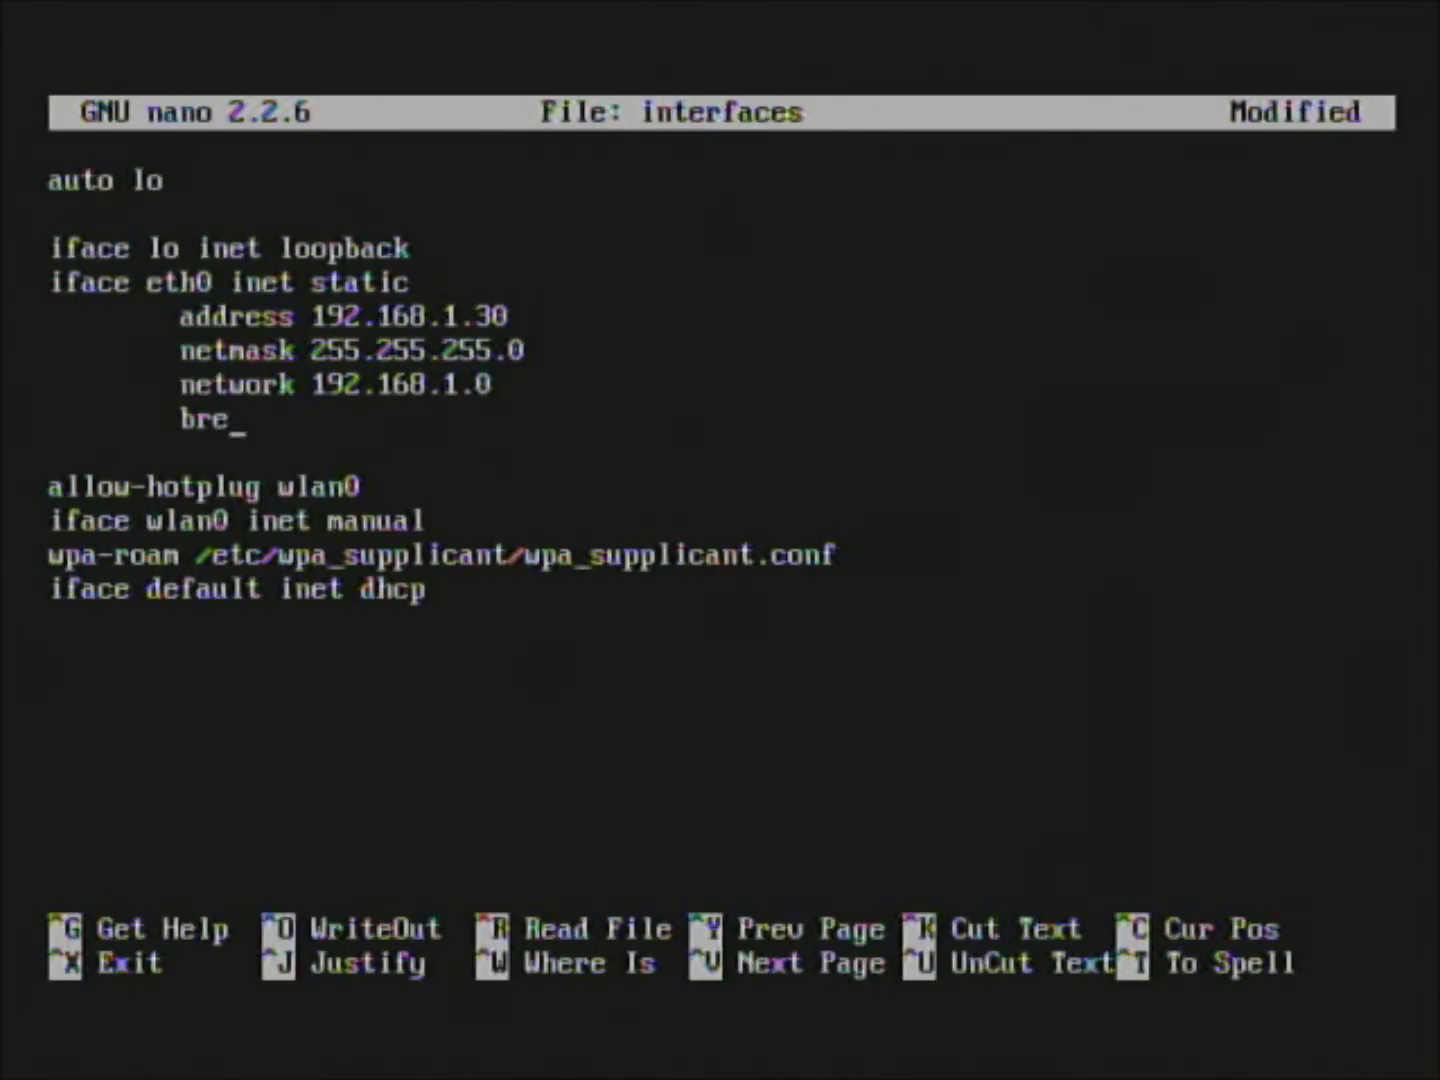
key(BackSpace)
text(oadcas)
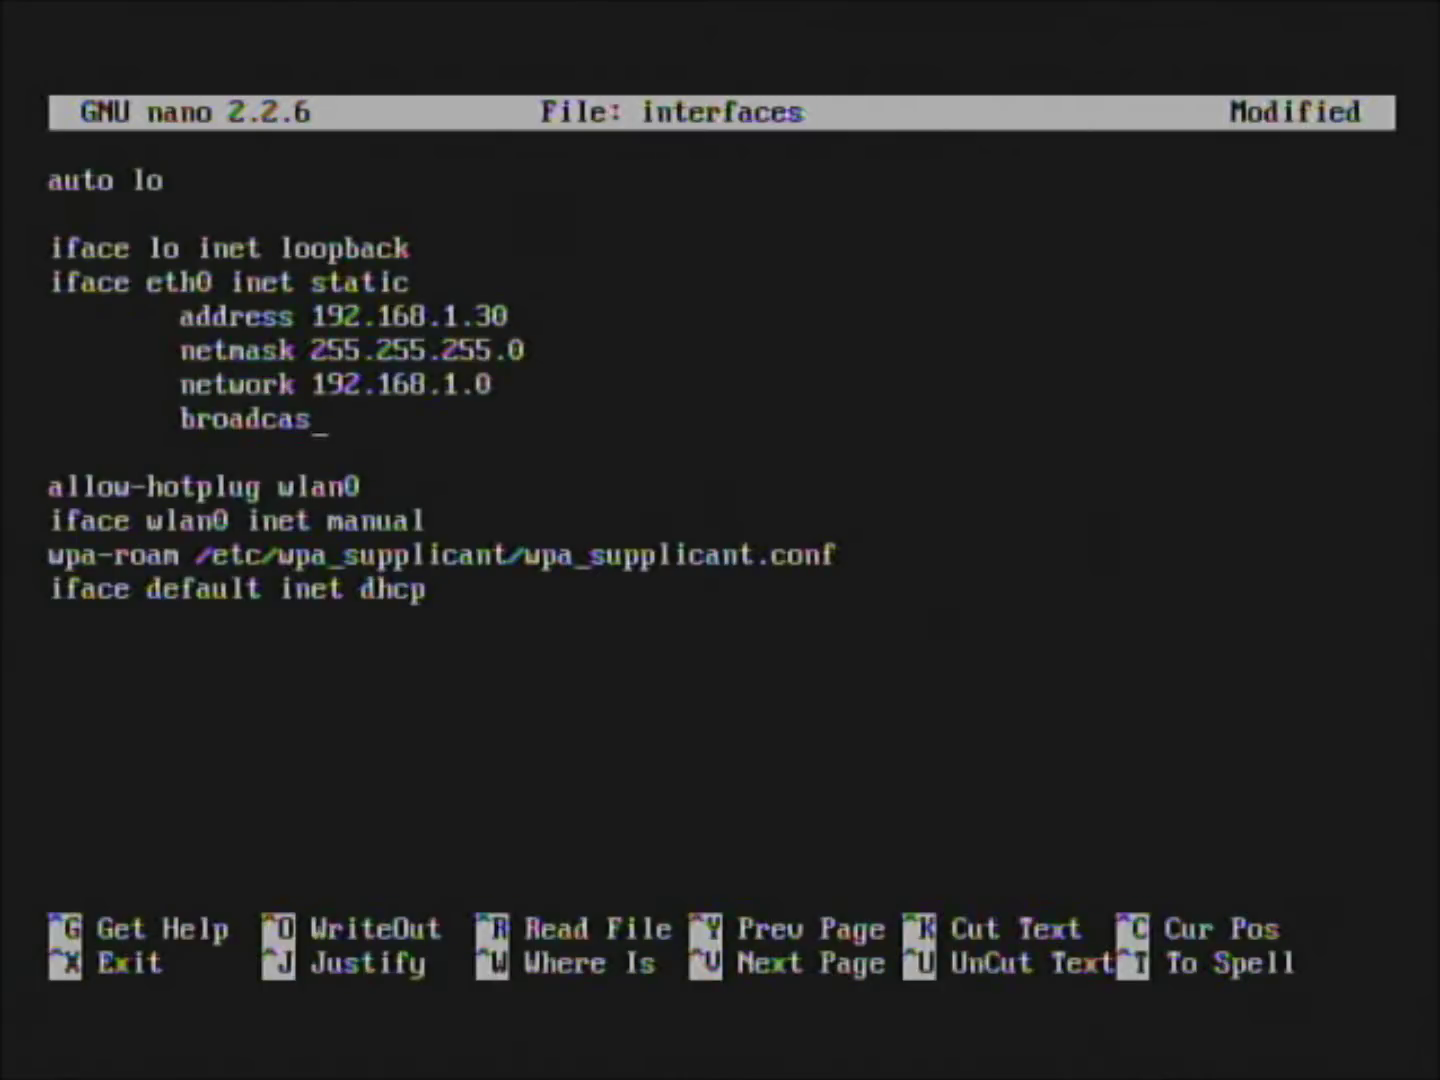
text(t 192.168.1.255)
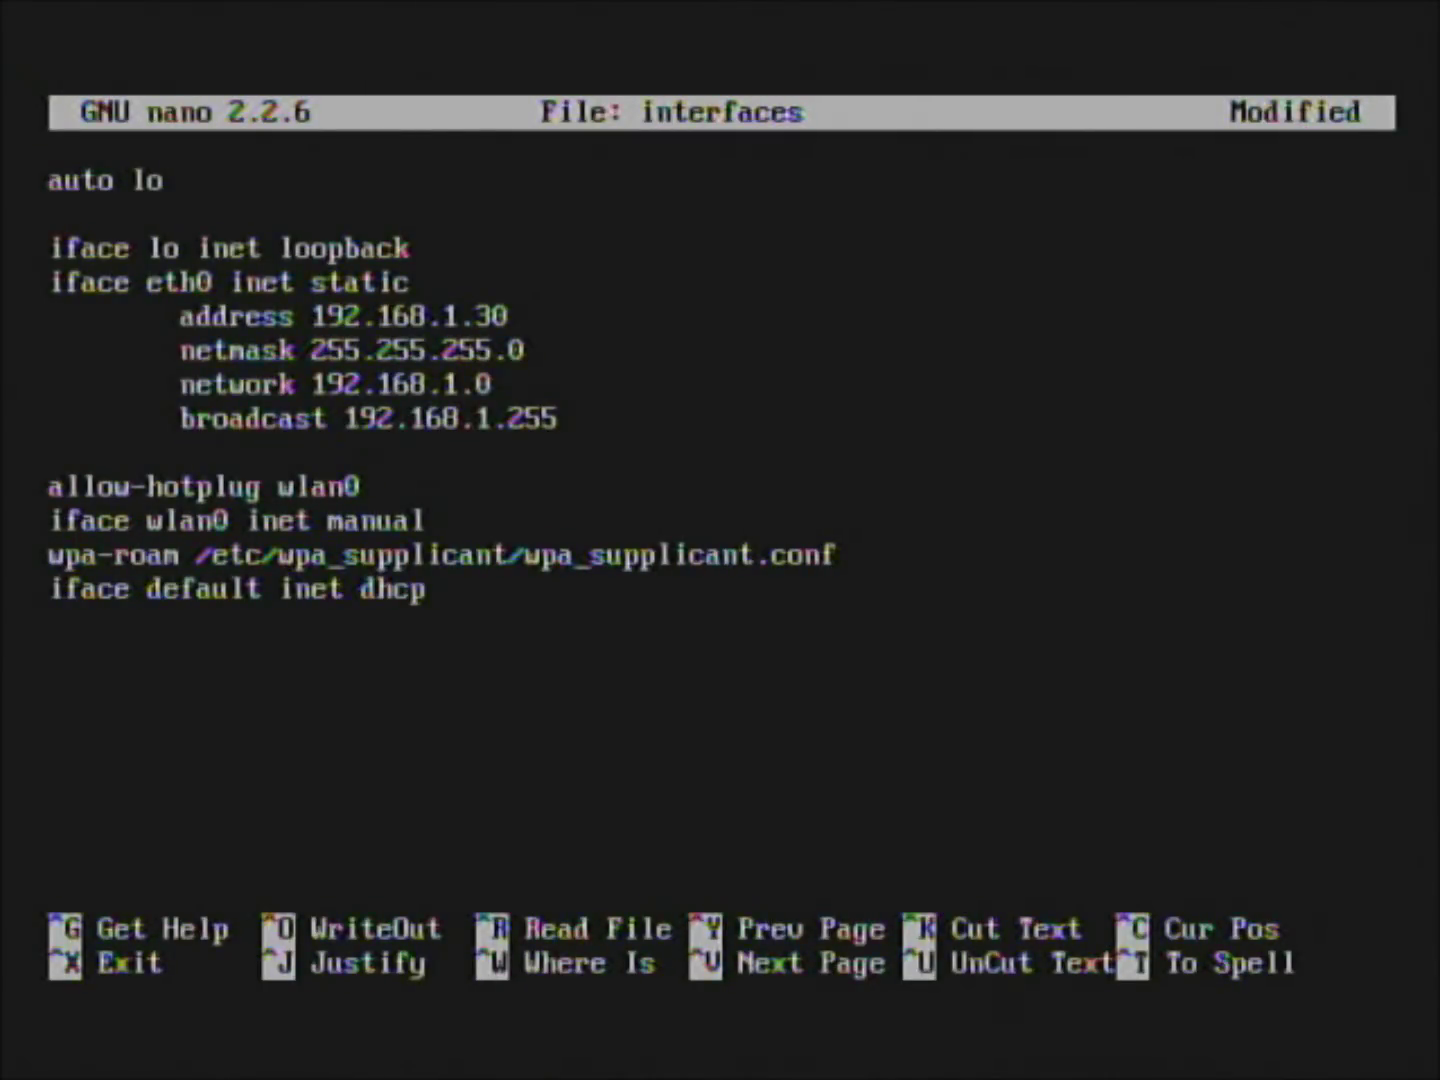
Step: Add an indented gateway line with 192.168.1.1 below the broadcast line
key(Return)
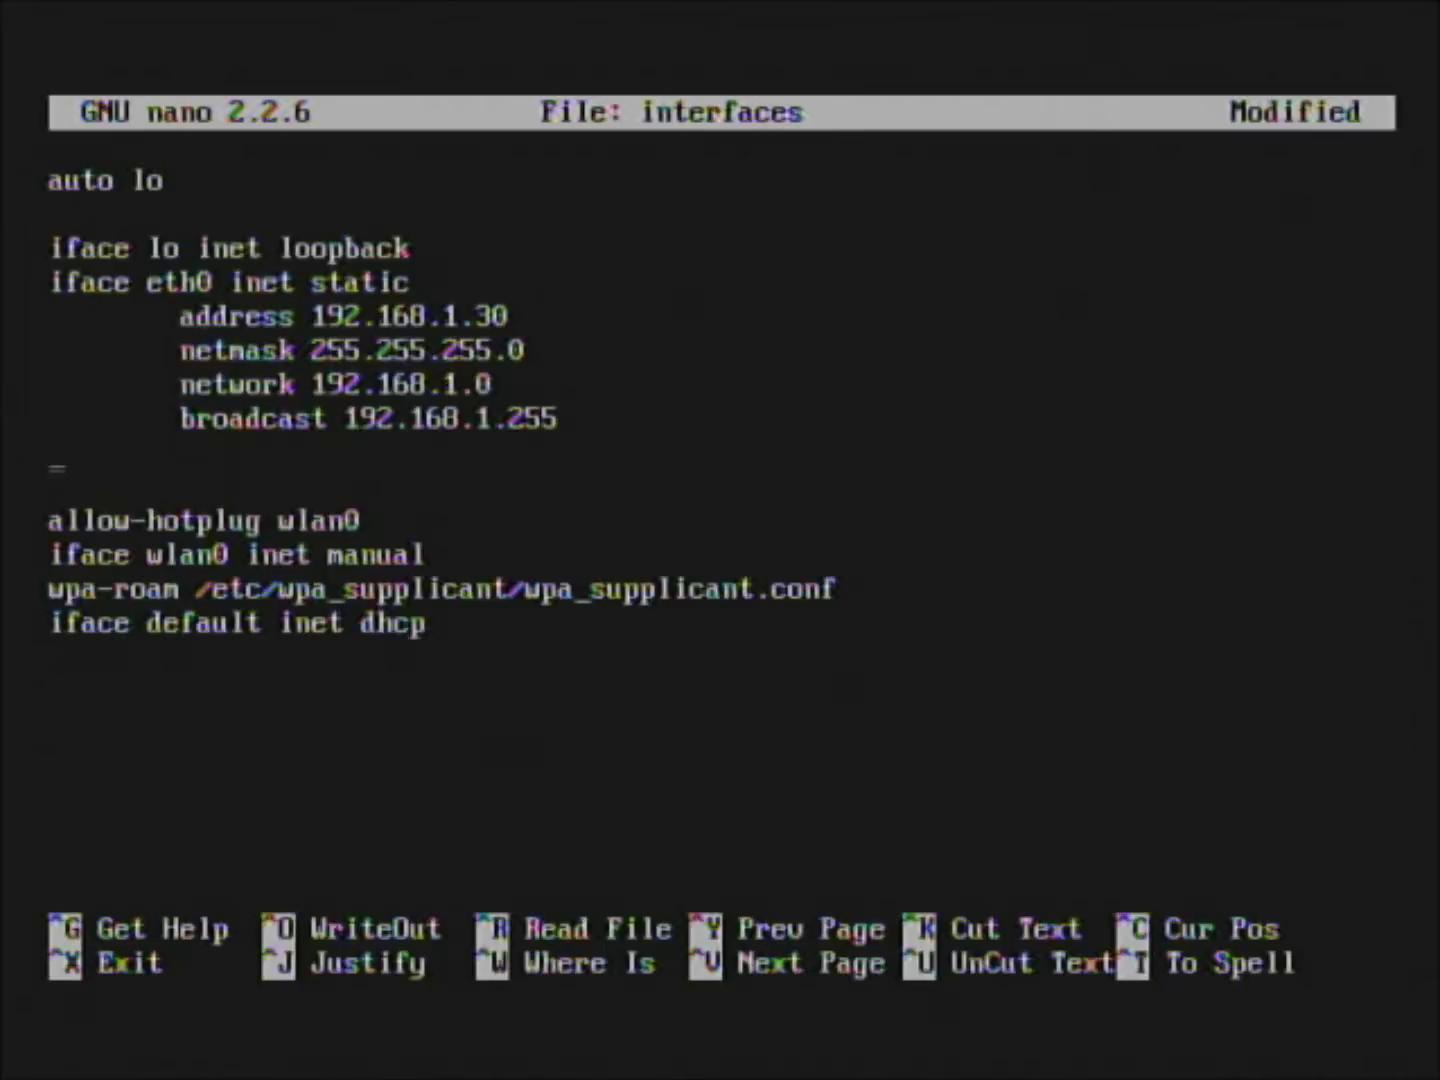
key(Tab)
text(gatewa)
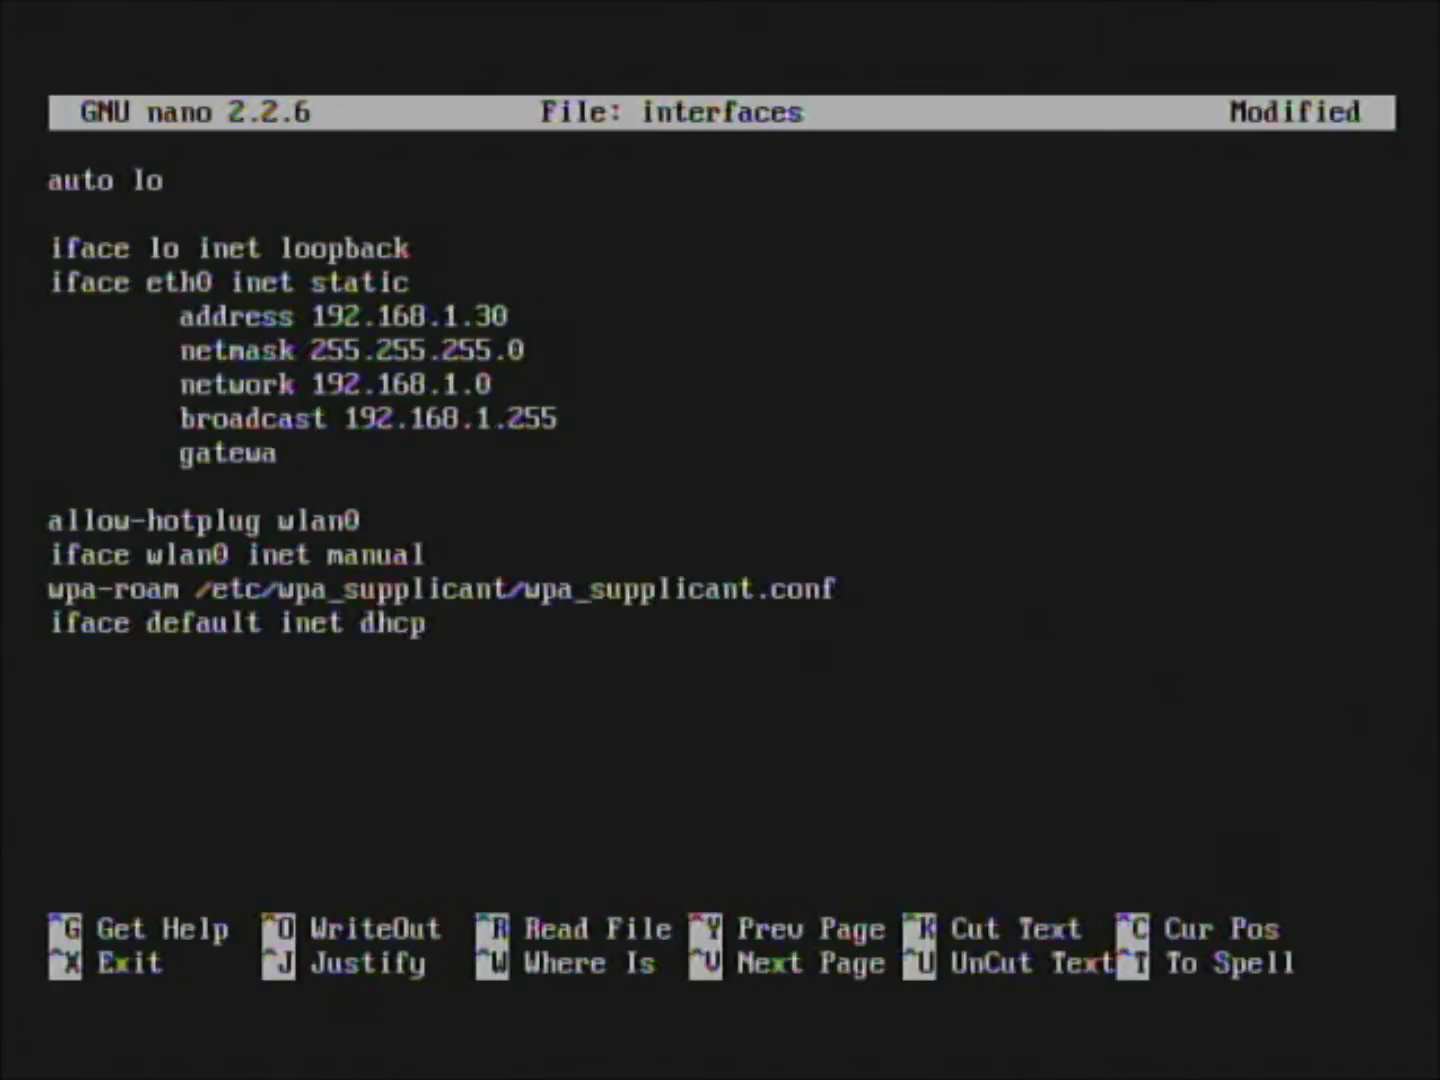
text(y 192.168)
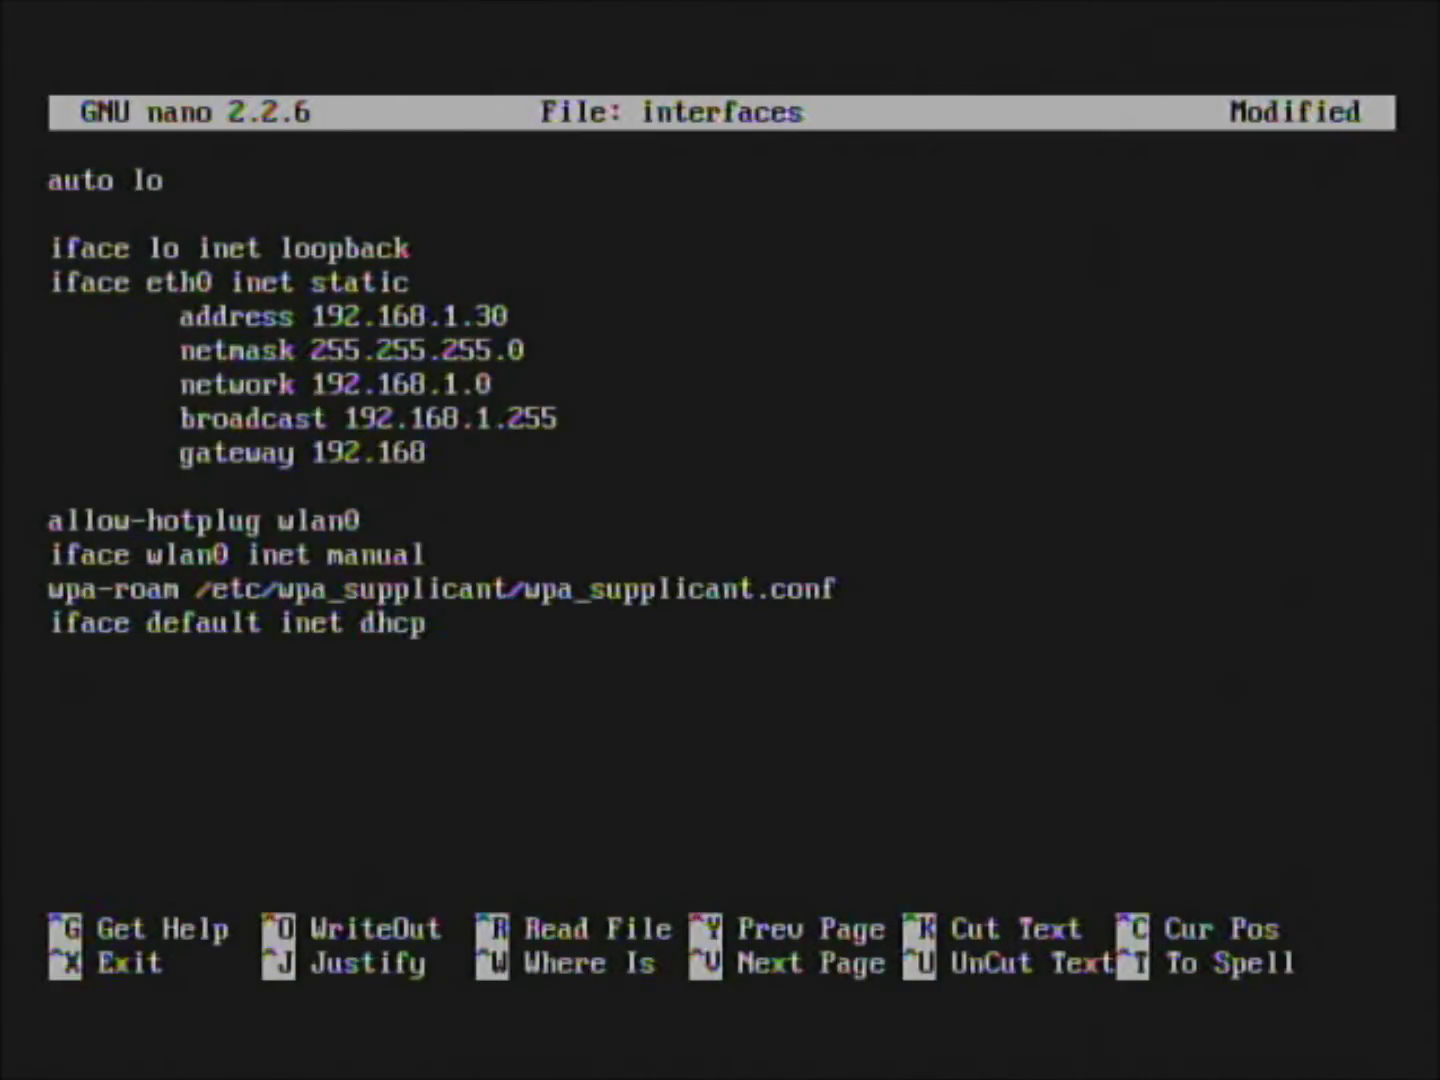
text(.1.1)
Step: Save the changes under the file name interfaces and exit nano
key(ctrl+x)
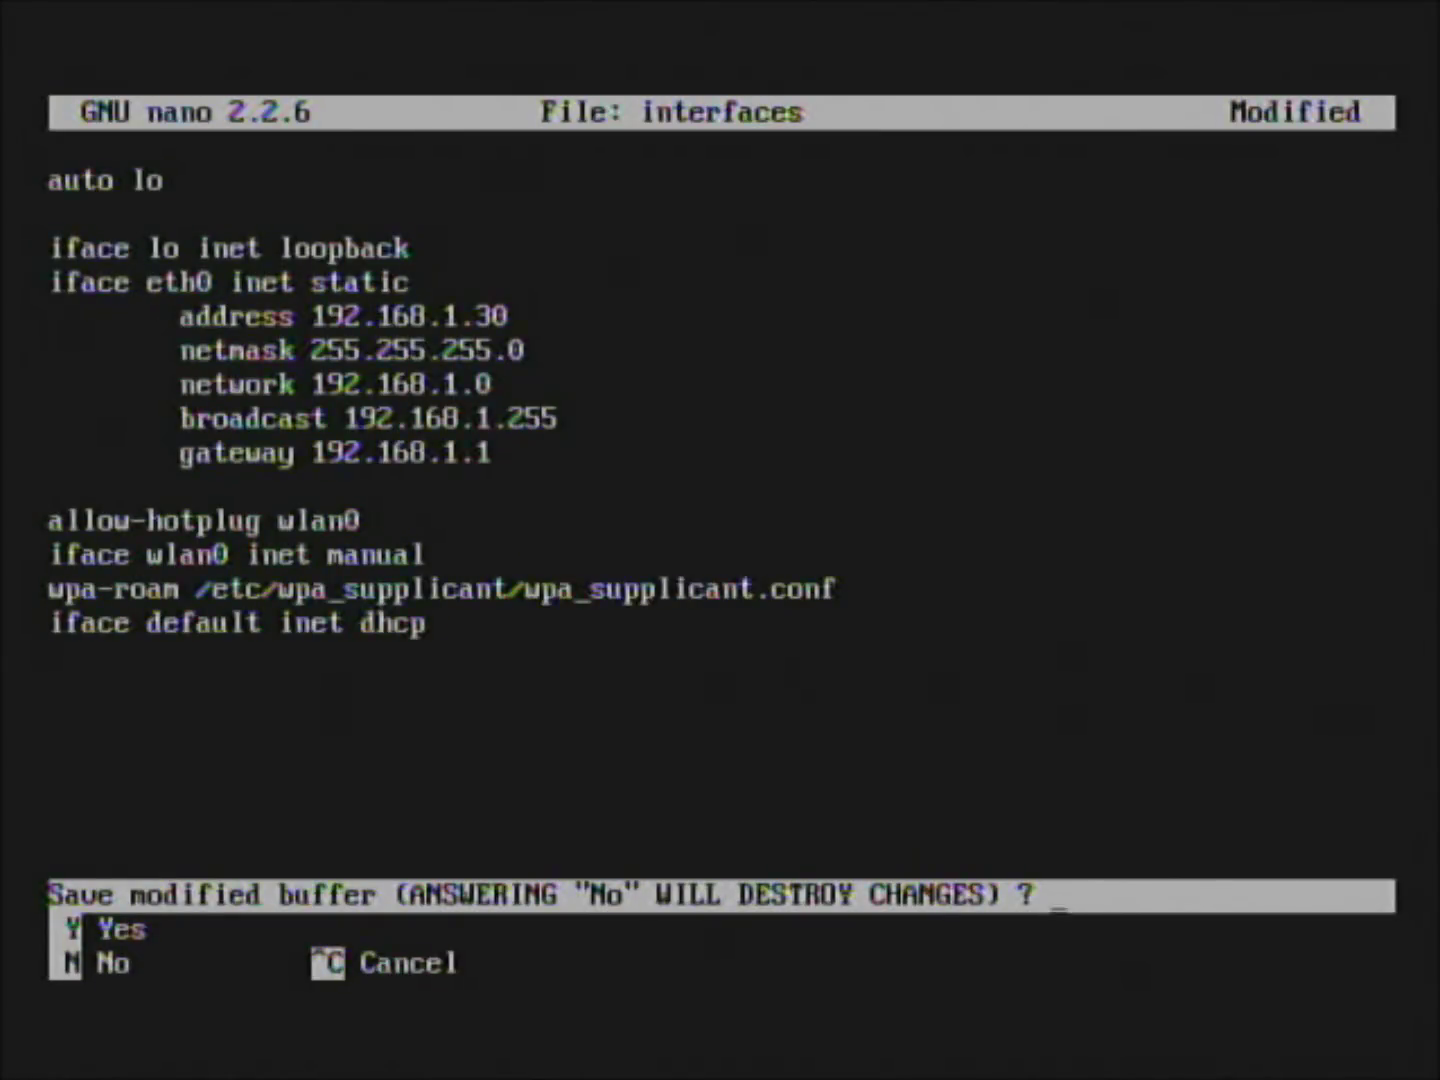
key(y)
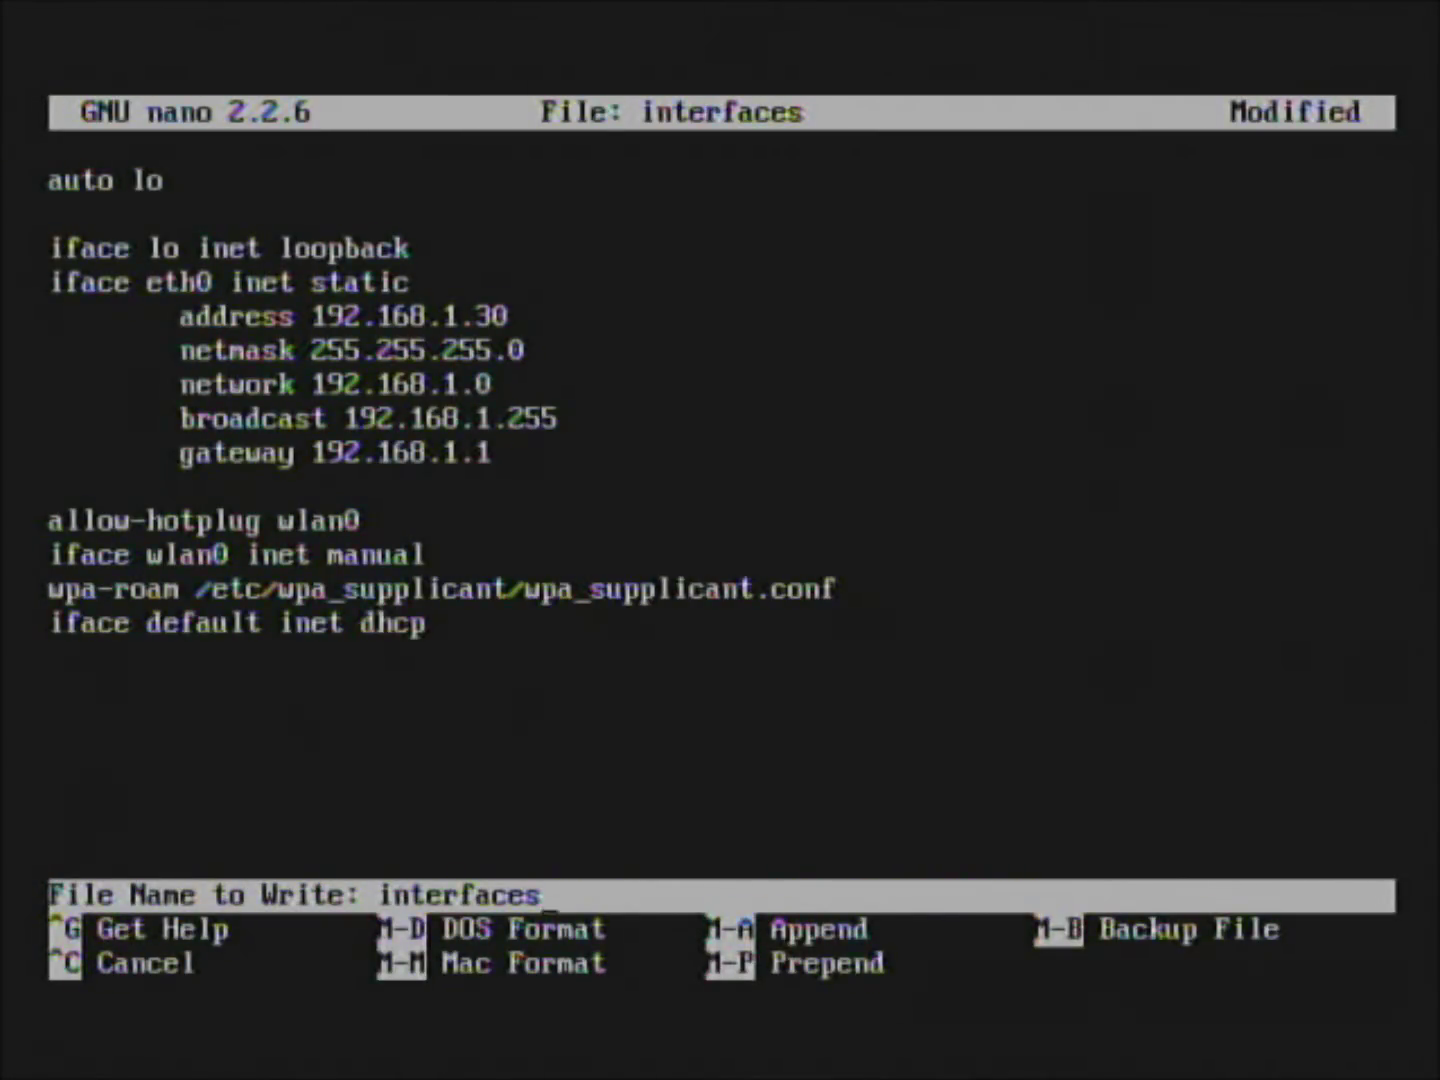
key(Return)
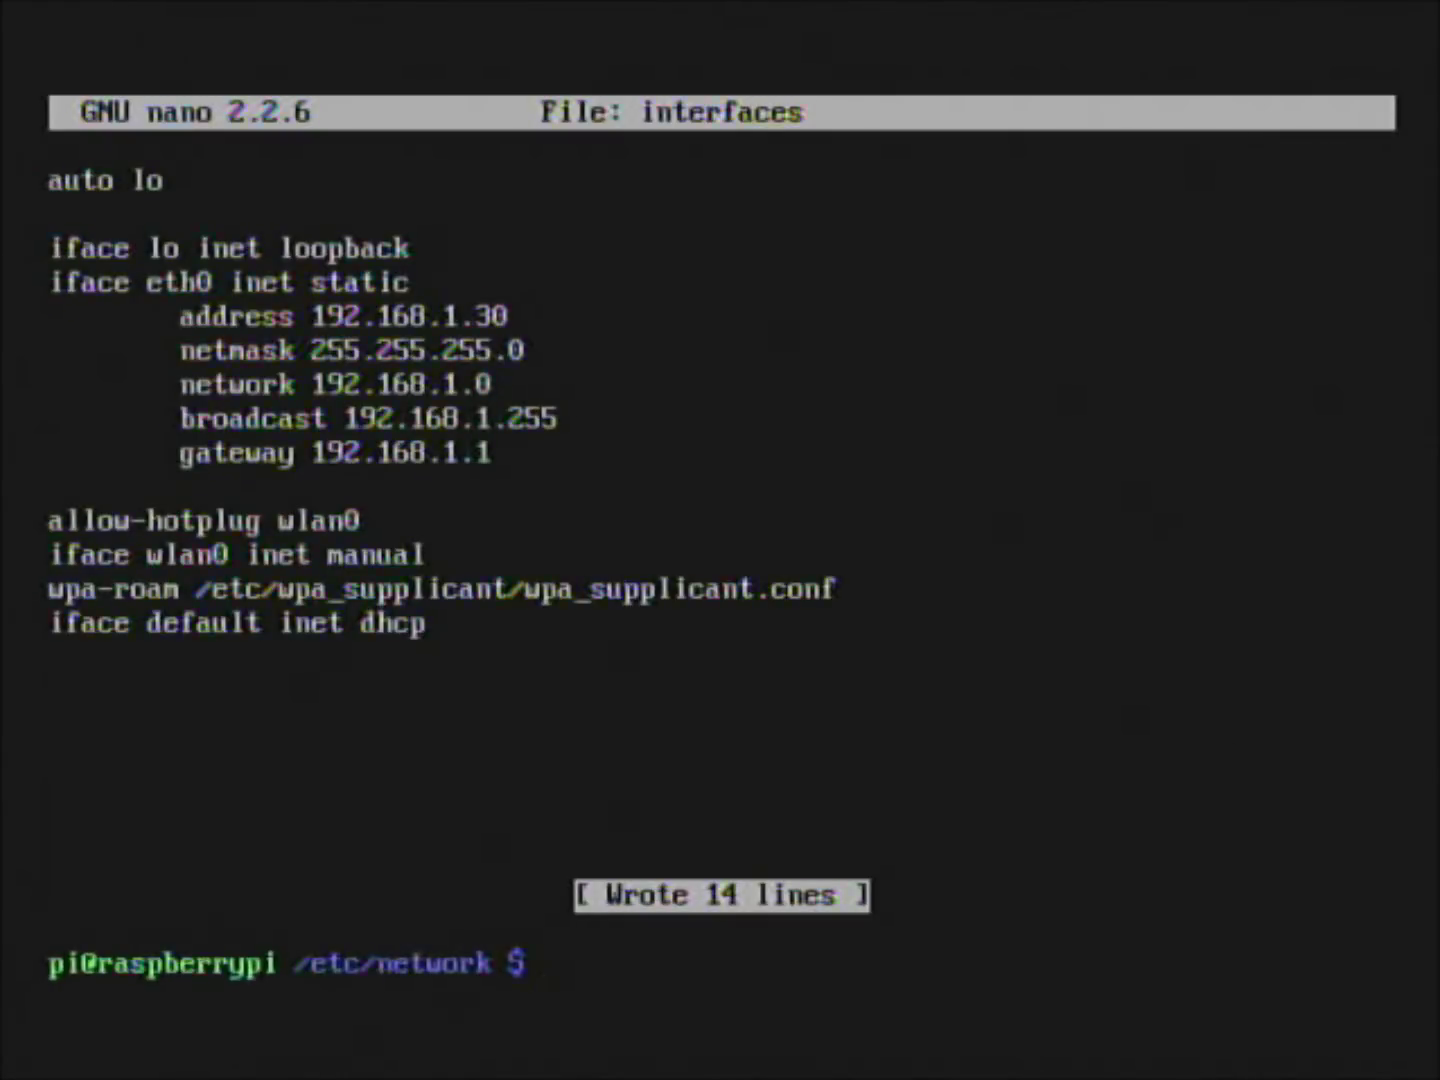
Step: Display the saved interfaces file with more to check the eth0 settings
text(more inter)
key(Tab)
key(Return)
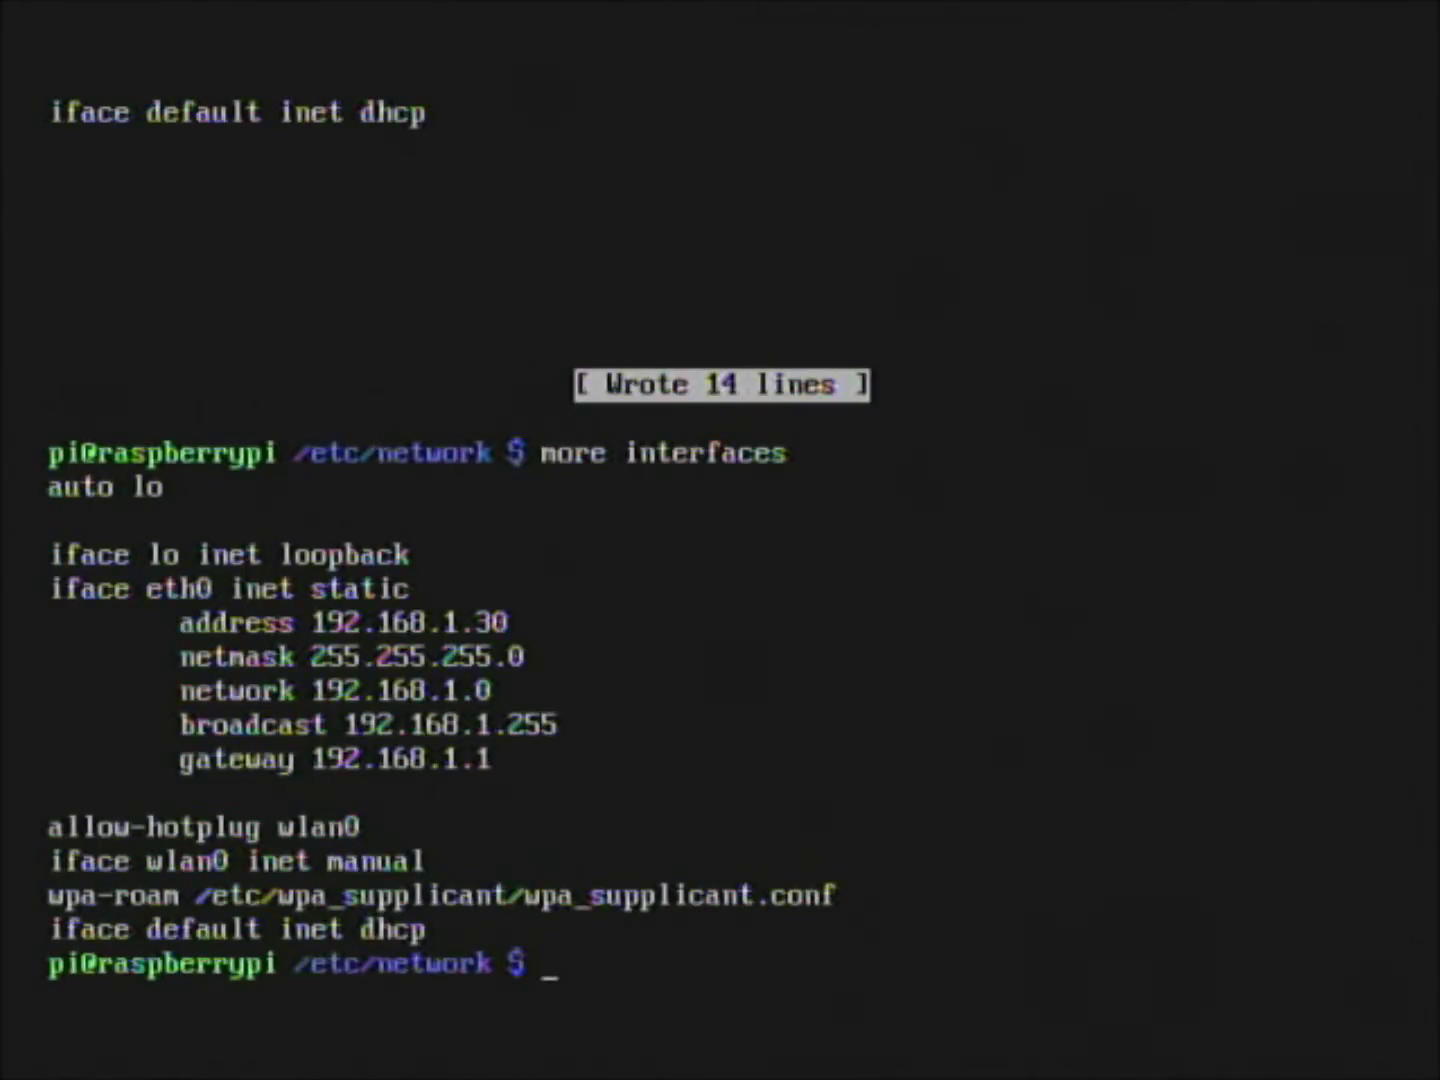
Step: Reboot the Raspberry Pi with root privileges
text(sudo)
text(reboot)
key(Return)
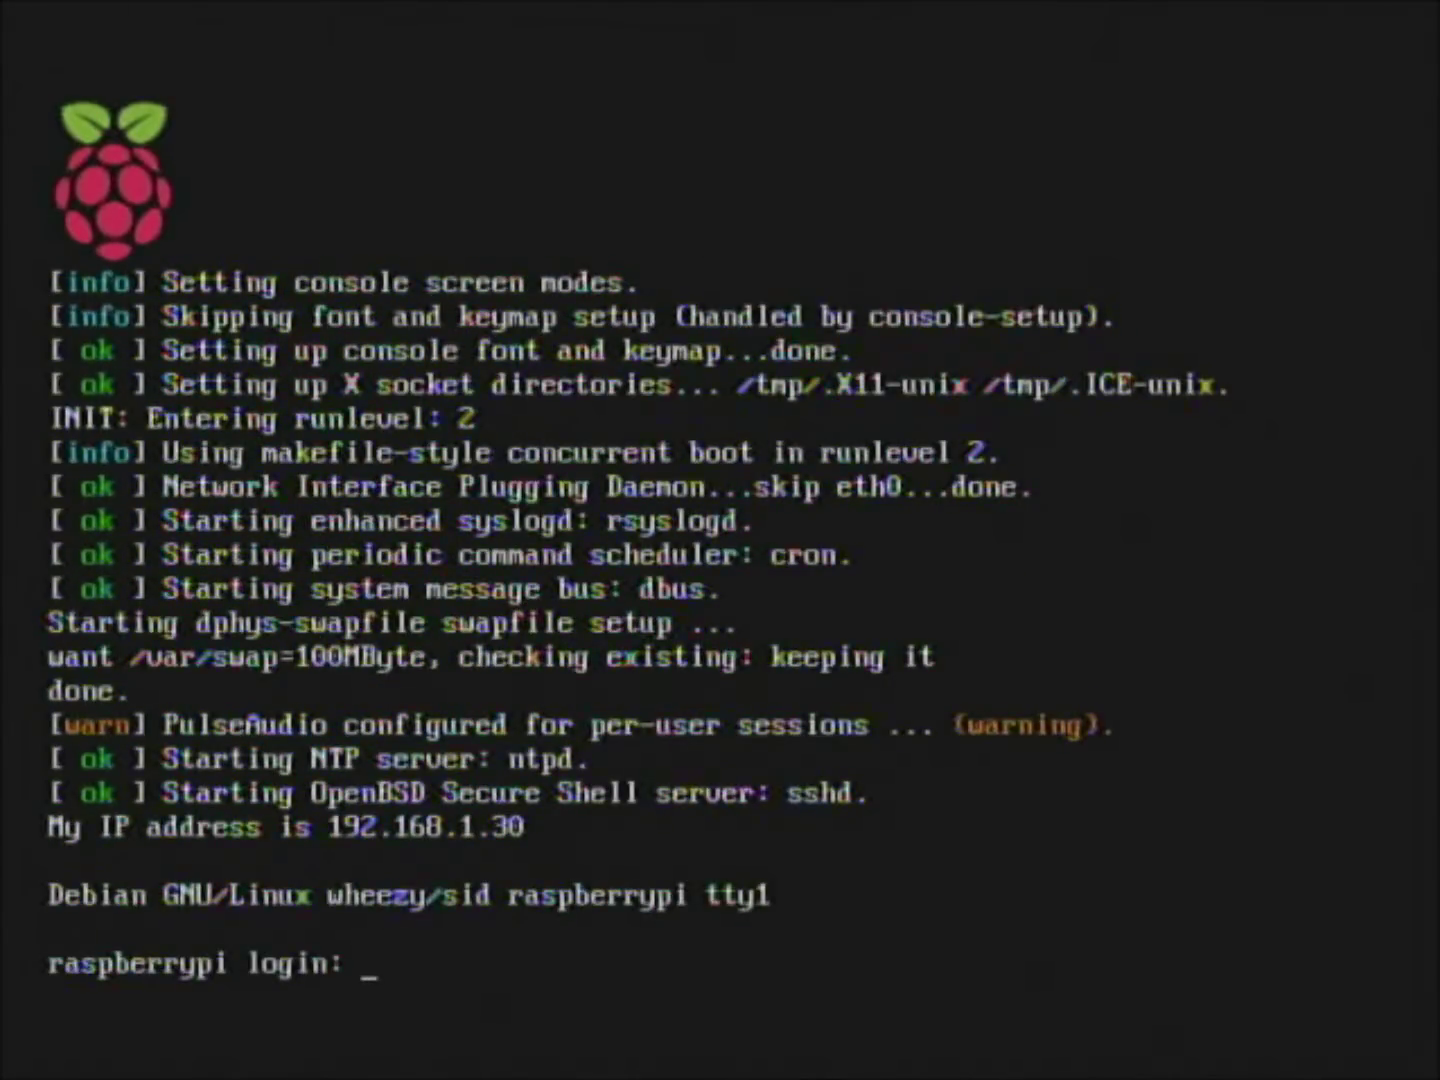
Step: Log back in as pi with the account password after the reboot
text(pi)
key(Return)
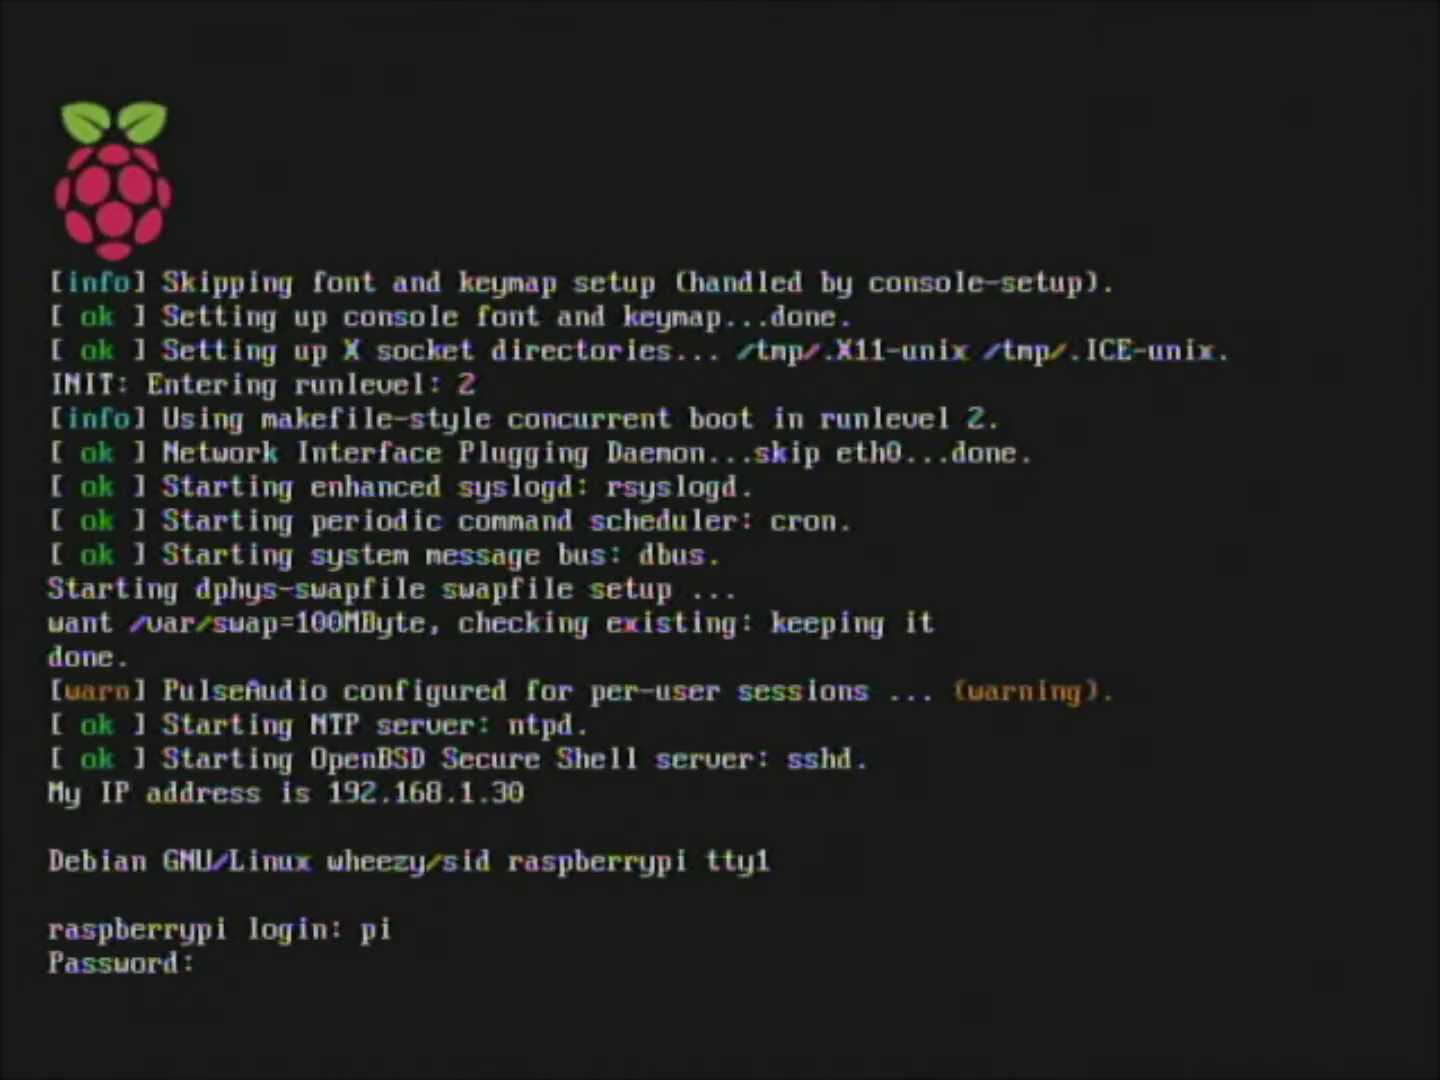
key(Return)
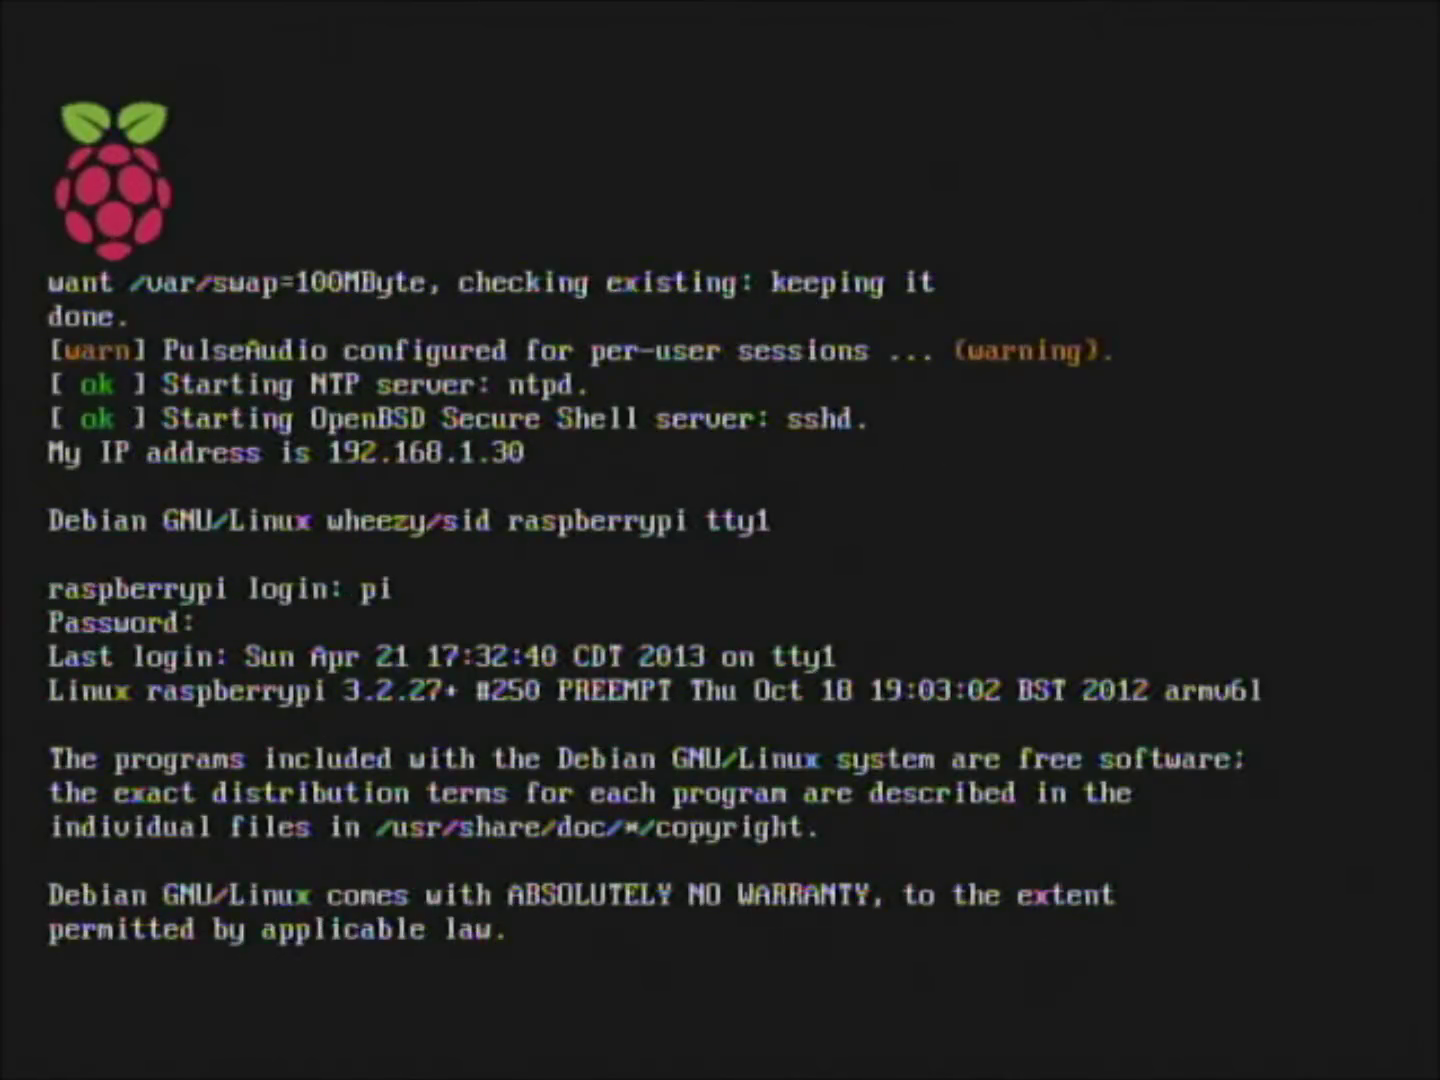
key(Return)
key(Return)
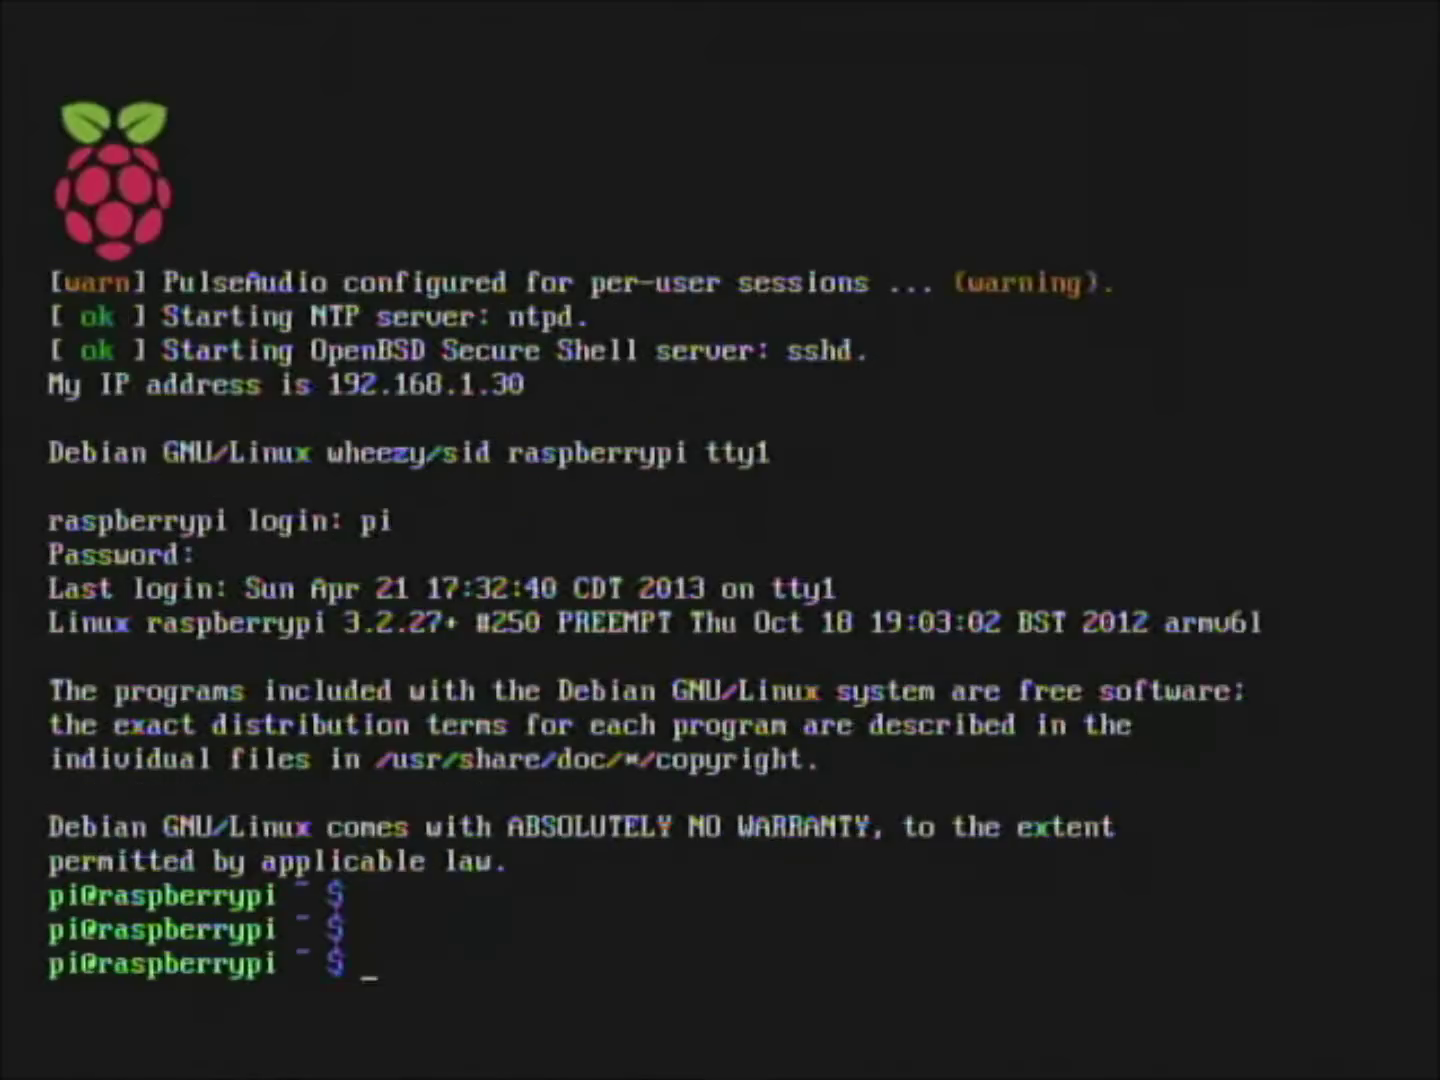
Step: Ping the local host 192.168.1.10 to test the network connection and stop the ping
text(ping 192.168.1.10)
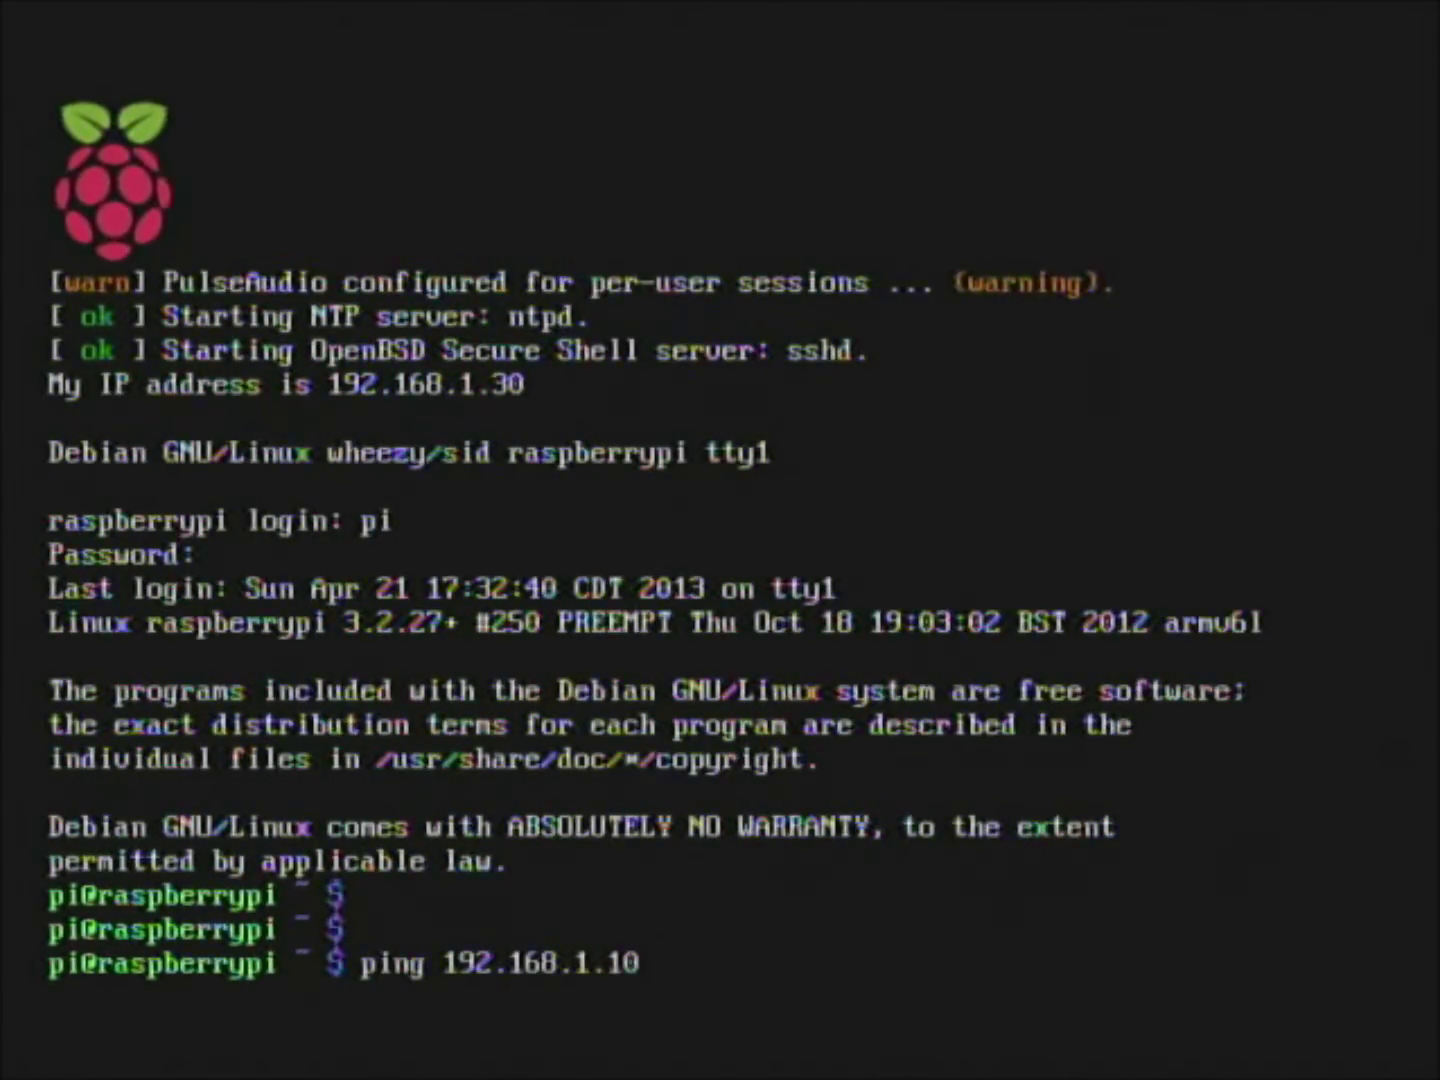
key(Return)
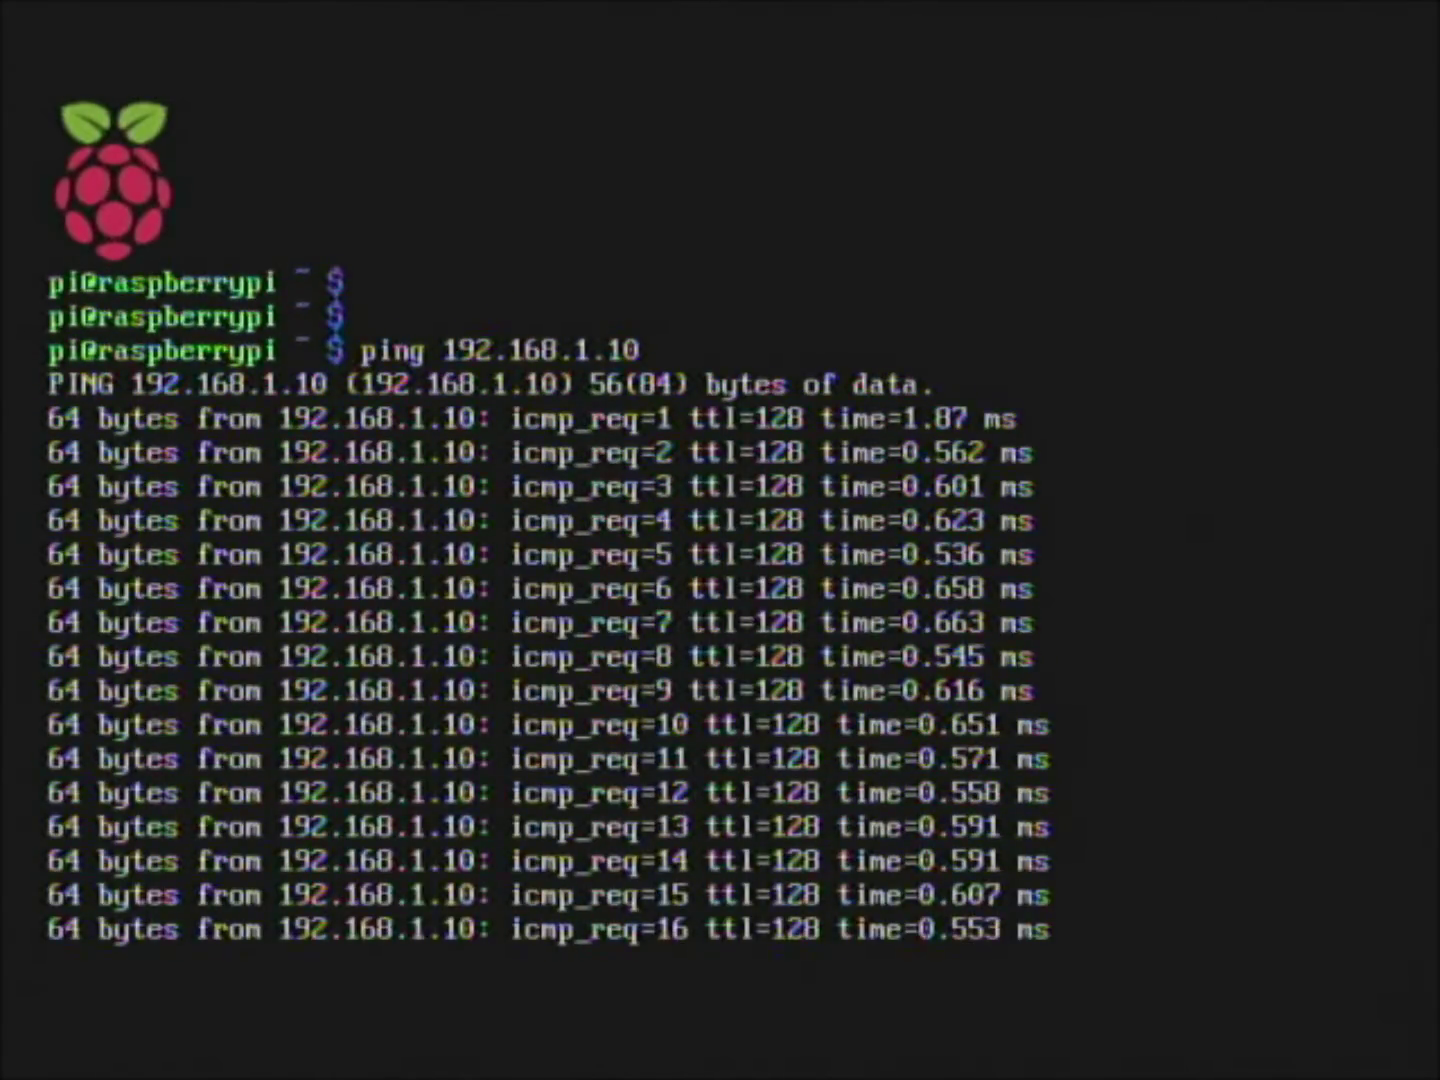
key(ctrl+c)
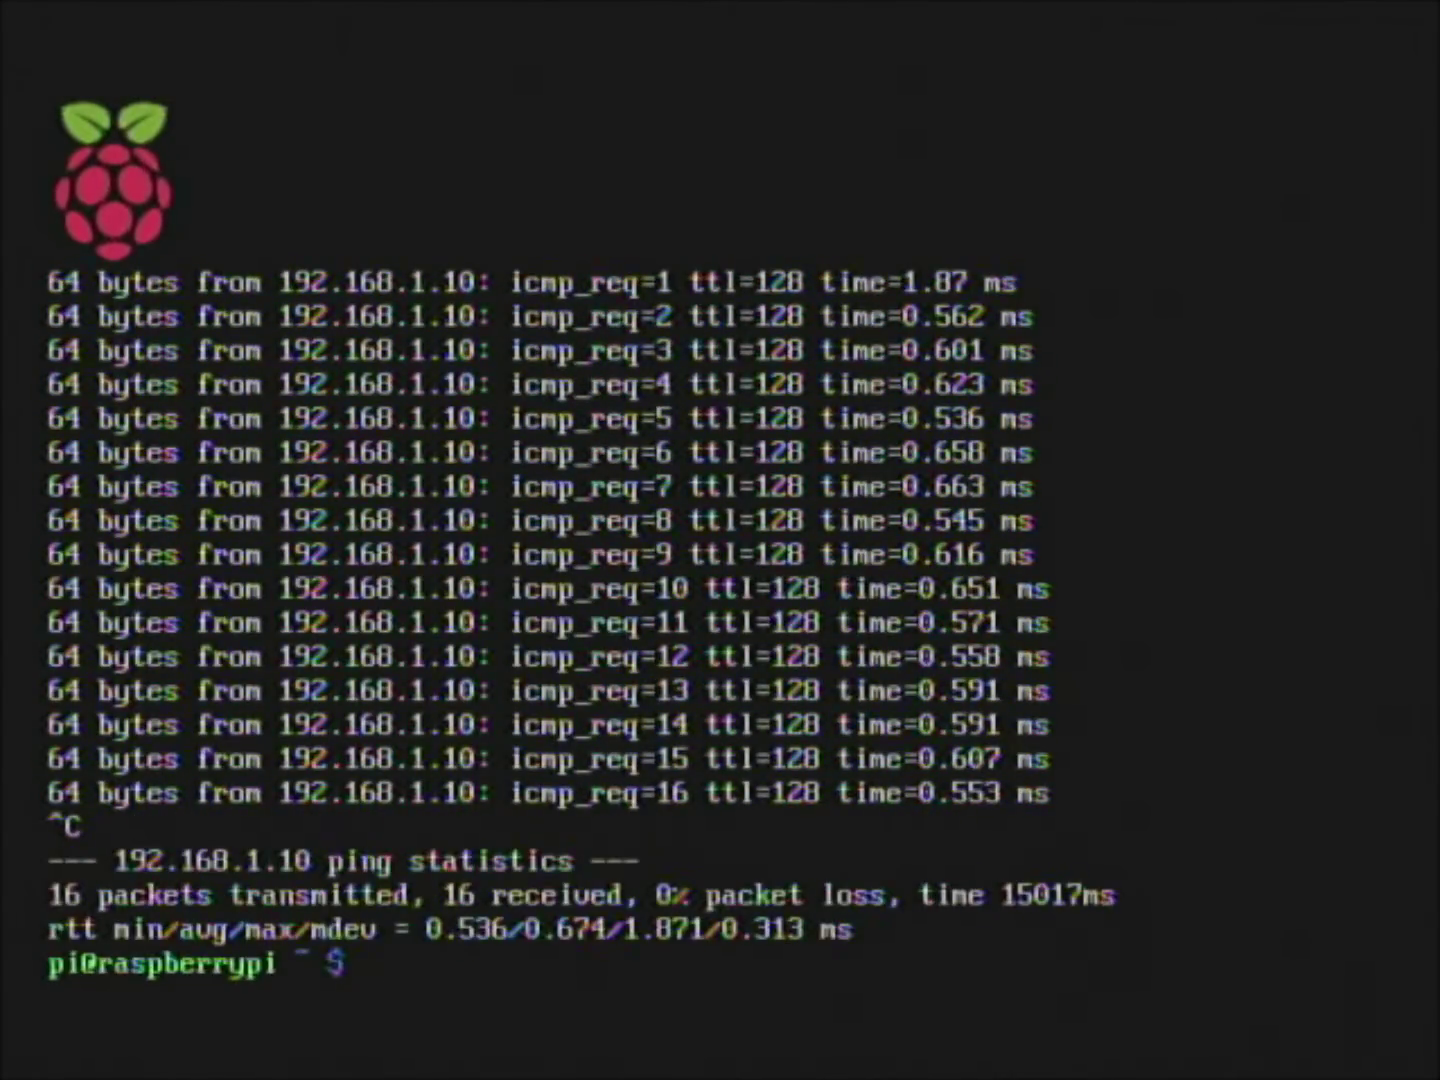
key(Return)
key(Return)
text(ping www.google.com)
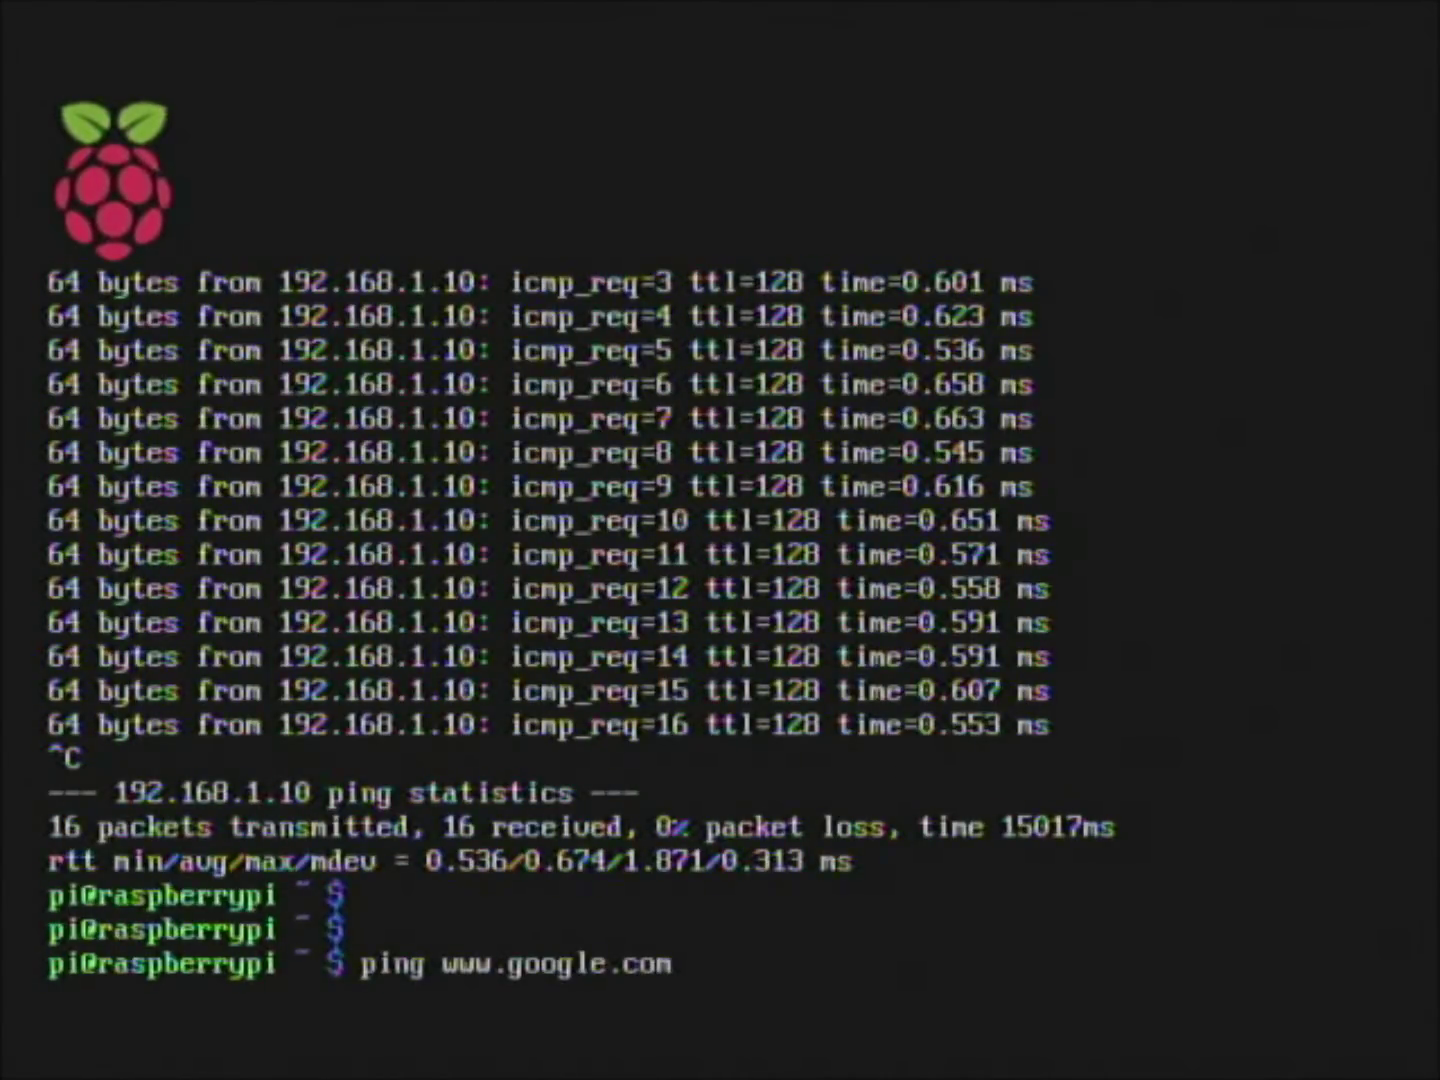
key(Return)
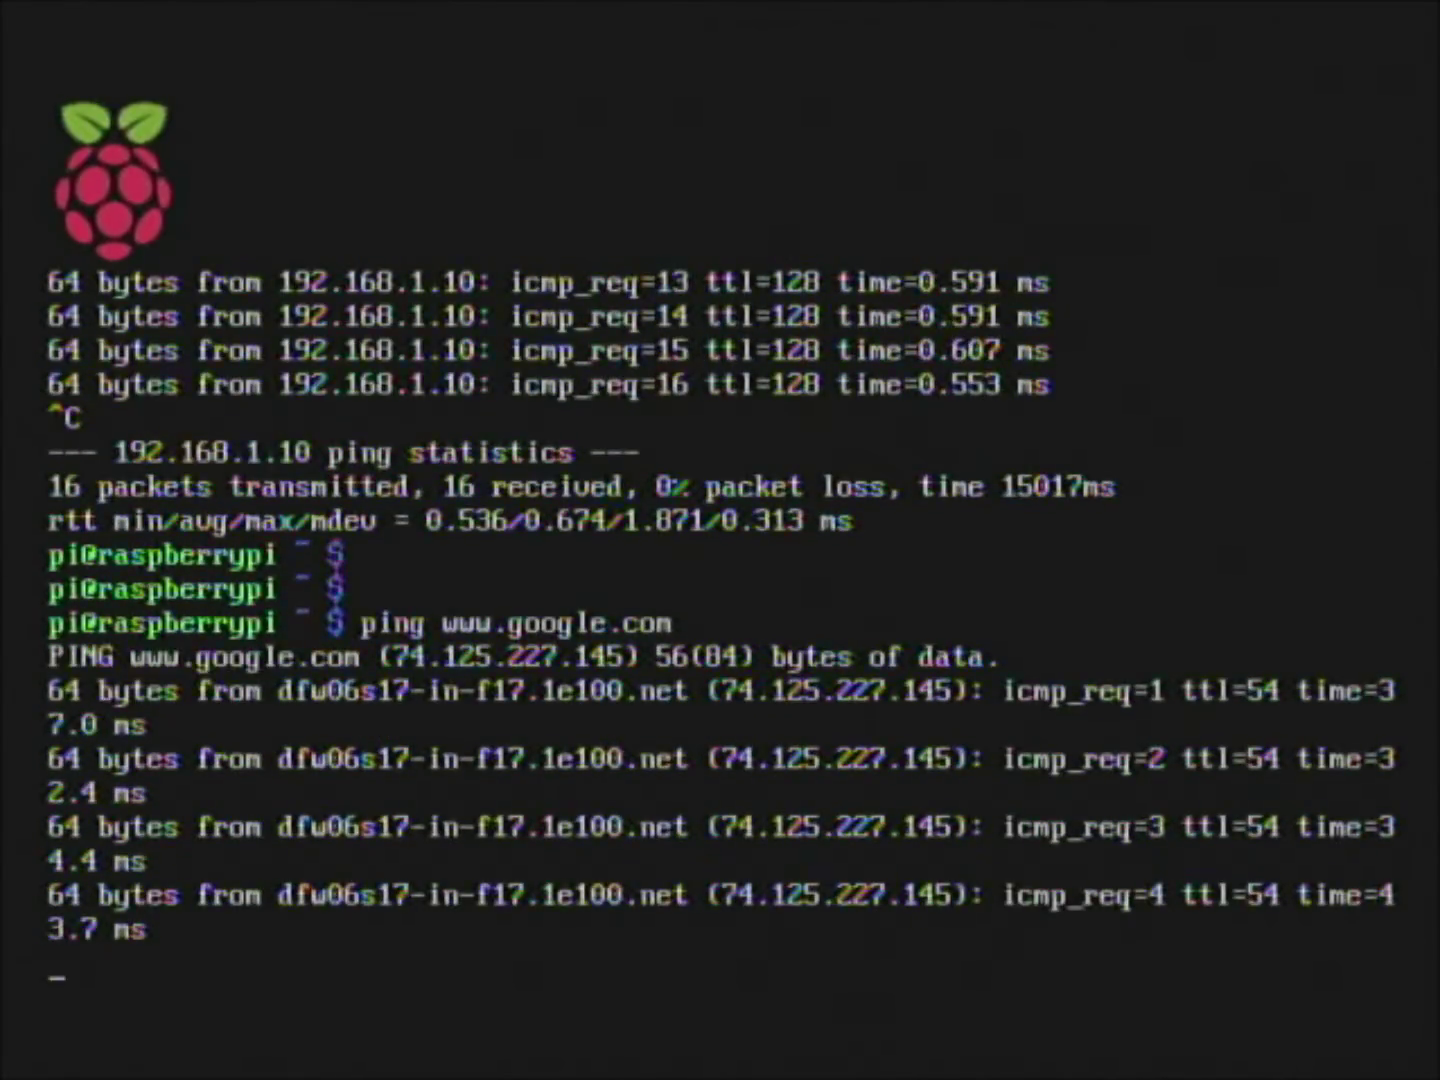
key(ctrl+c)
key(Return)
key(Return)
key(Return)
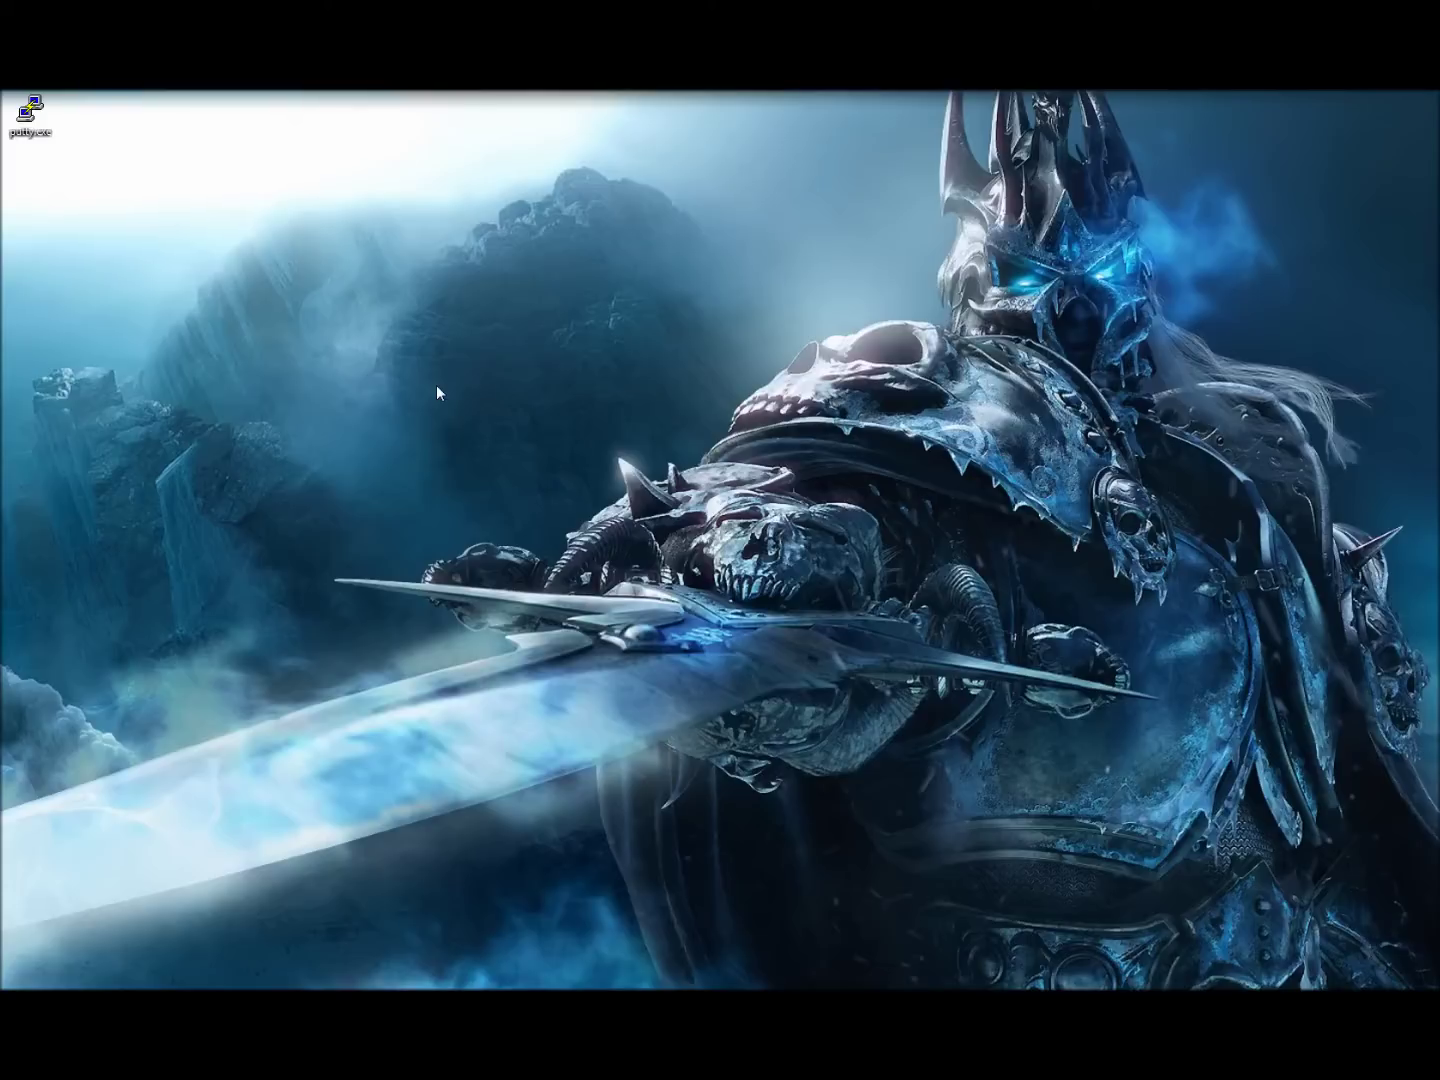
Step: Launch PuTTY on the Windows desktop and open an SSH session to 192.168.1.30
double_click(30, 112)
click(768, 566)
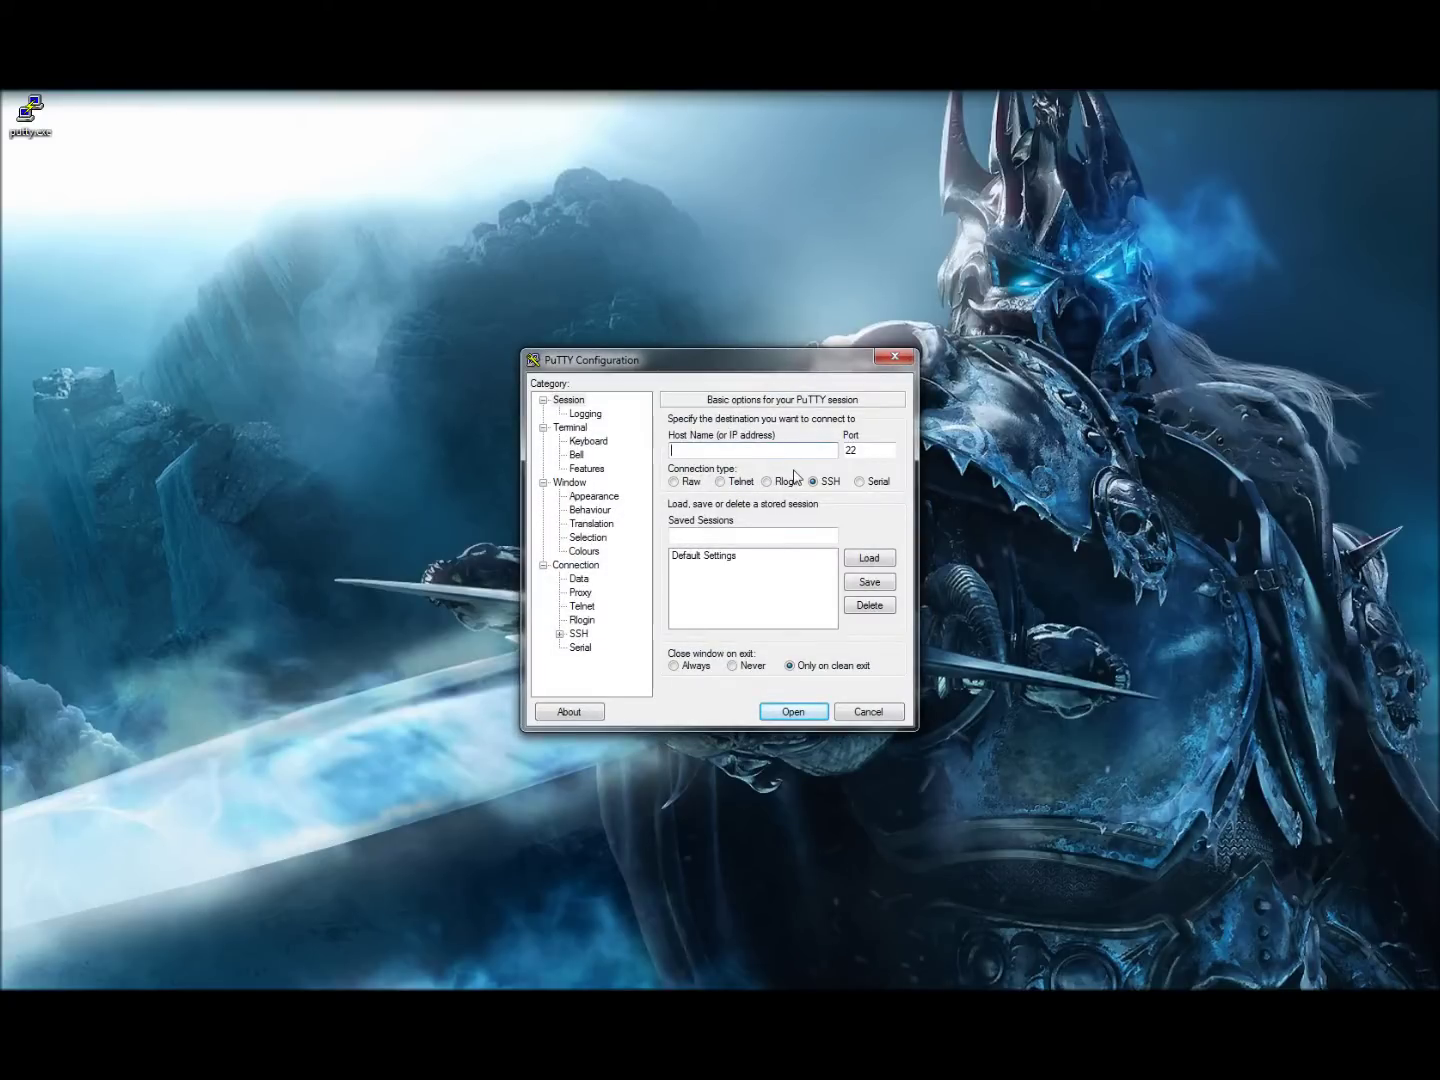
drag(655, 373, 589, 310)
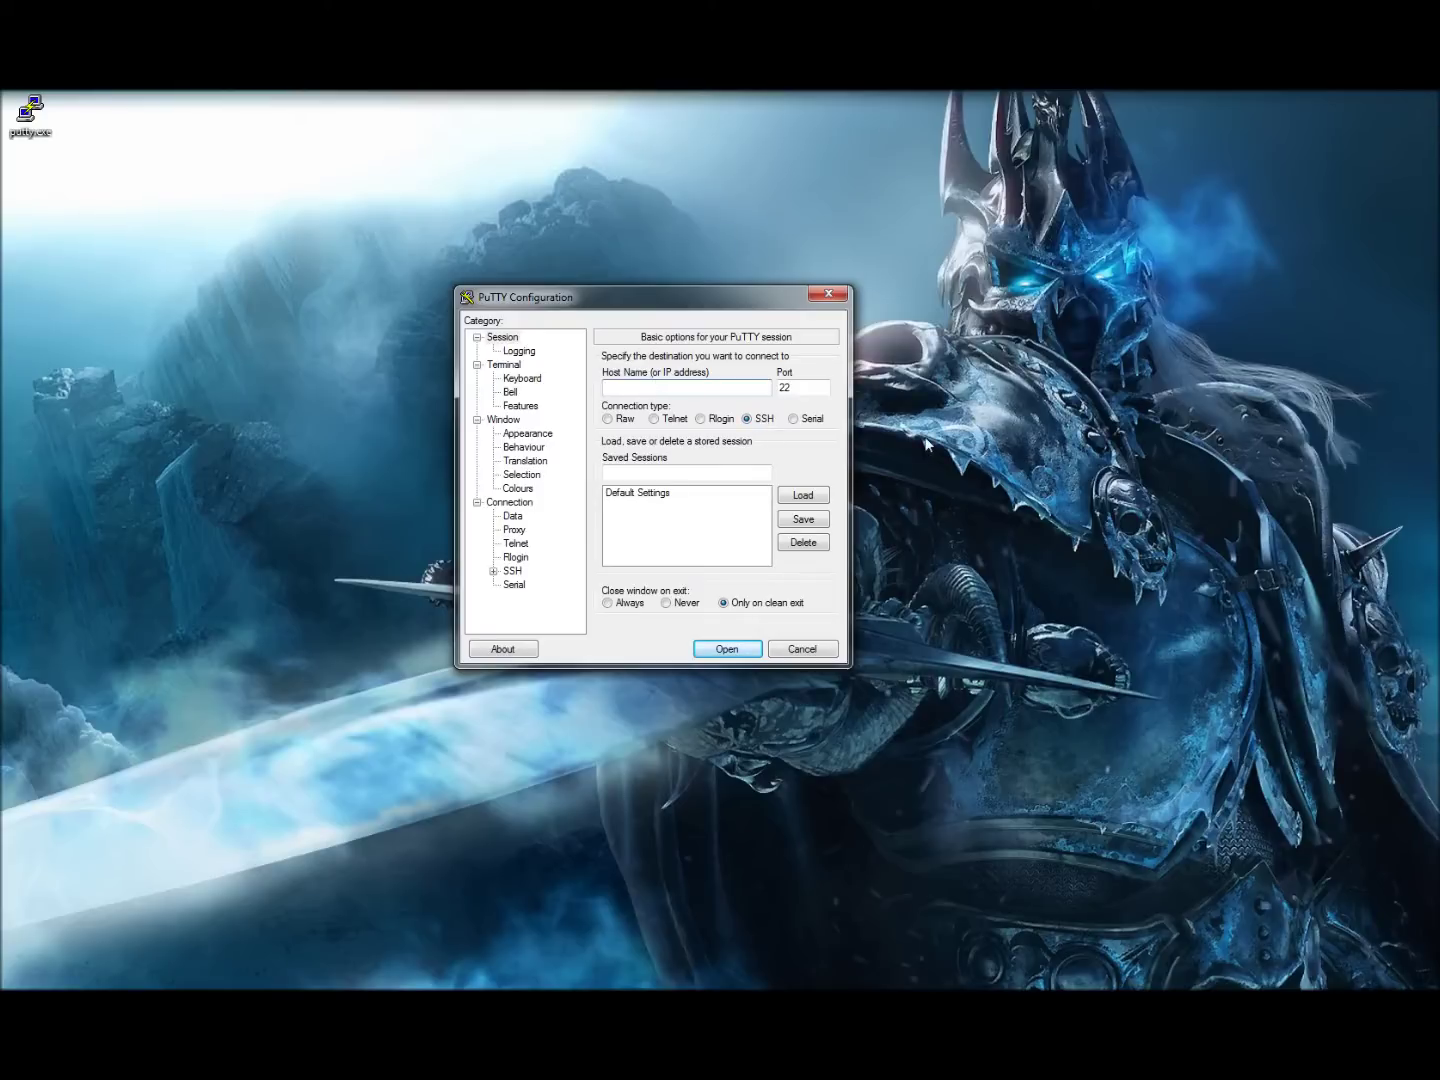
text(192.168.1.30)
key(Return)
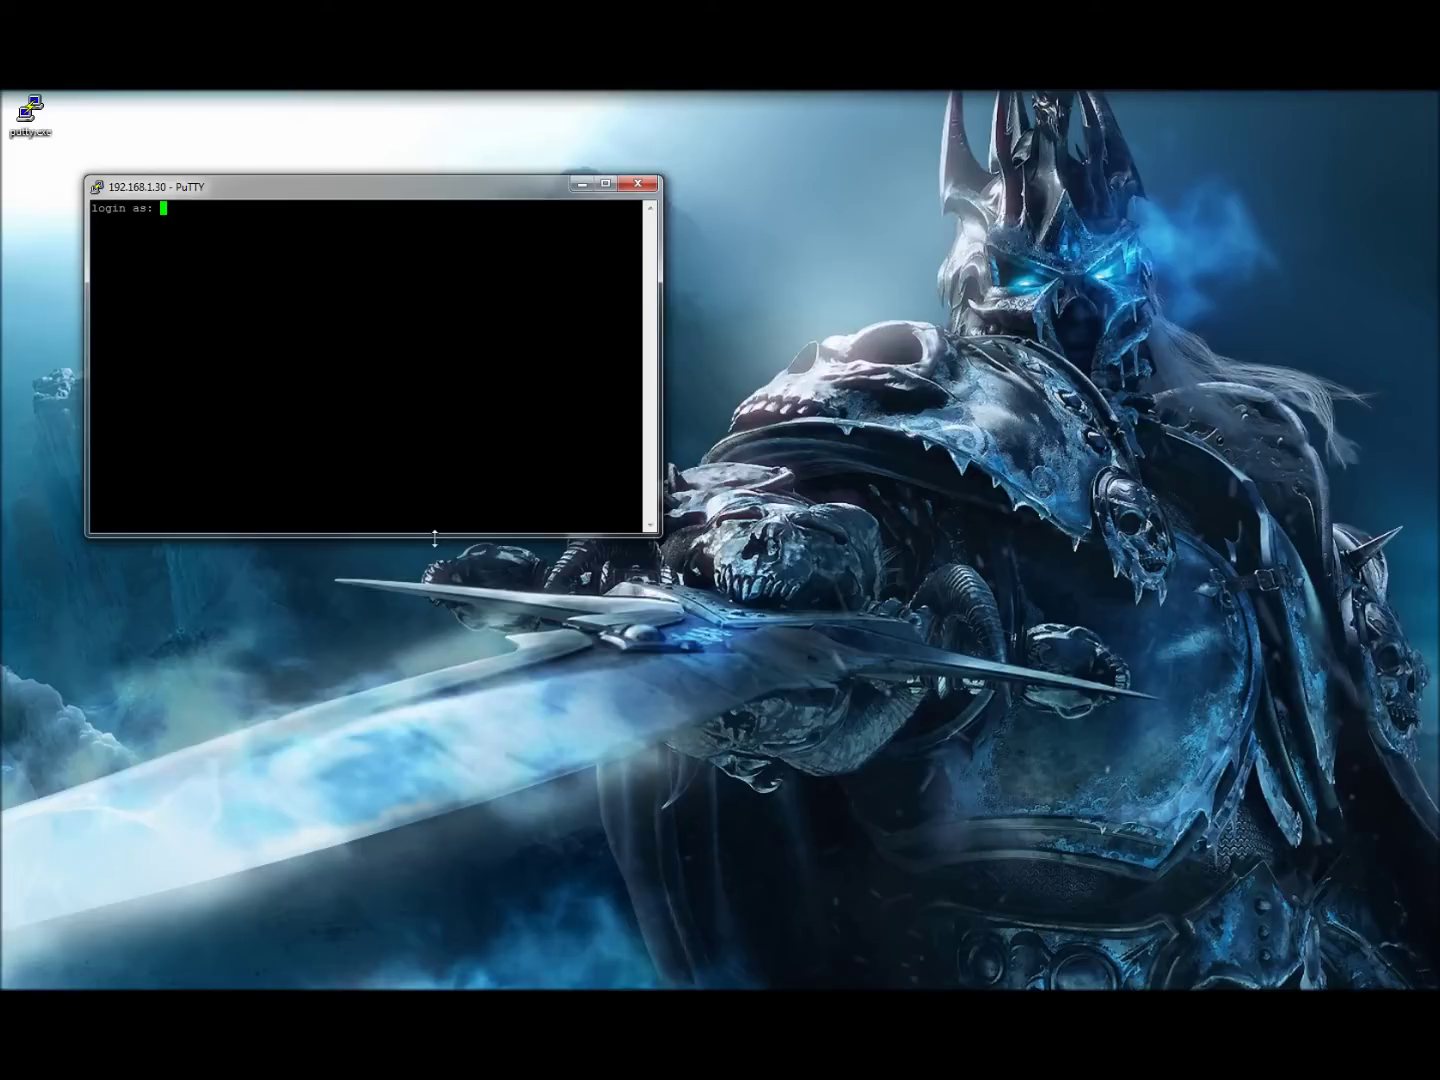
Step: Enlarge and reposition the terminal window and log in as pi with the account password
drag(435, 537, 435, 771)
drag(273, 195, 368, 163)
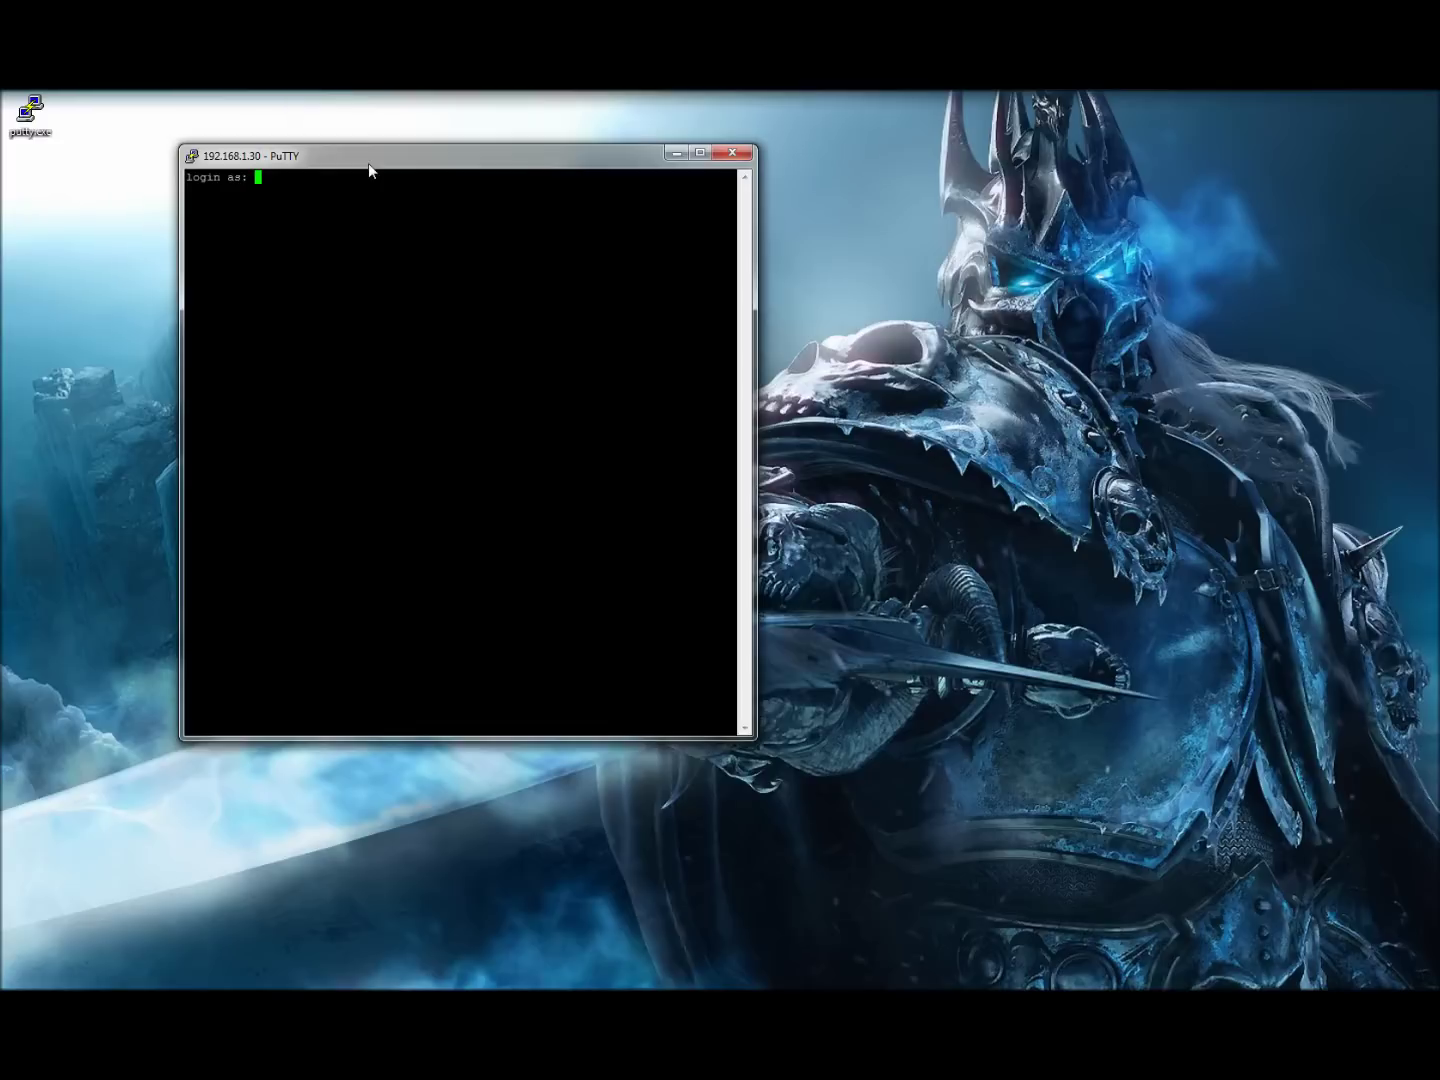
text(pi)
key(Return)
key(Return)
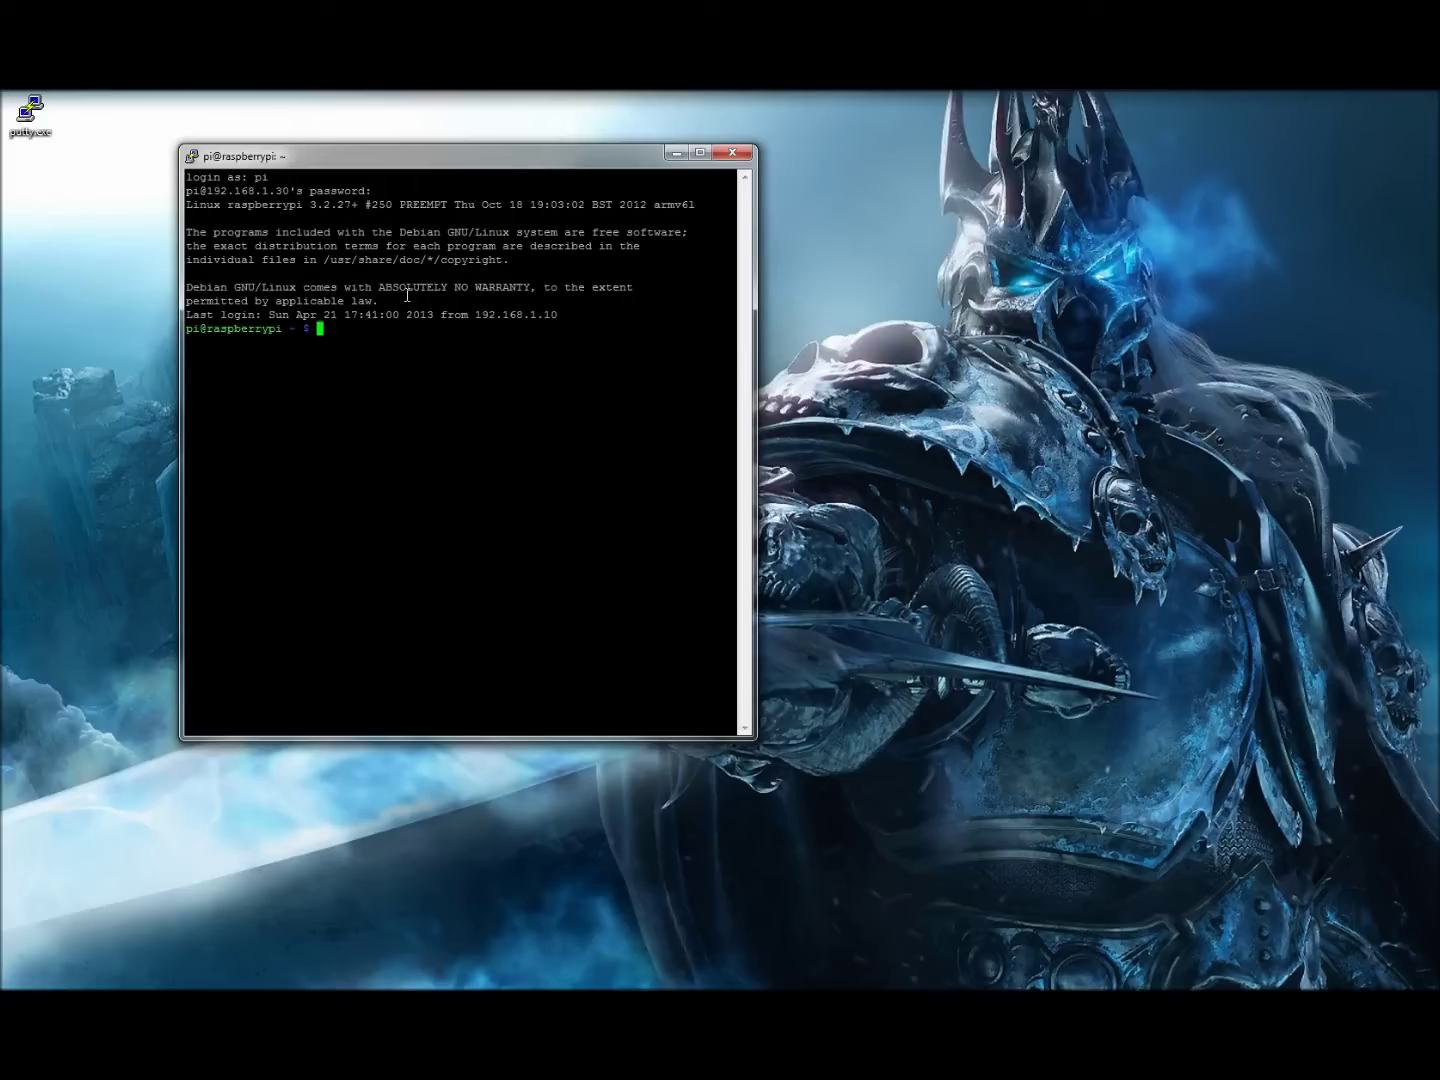
Step: Install the tightvncserver package with apt-get using root privileges
key(Return)
key(Return)
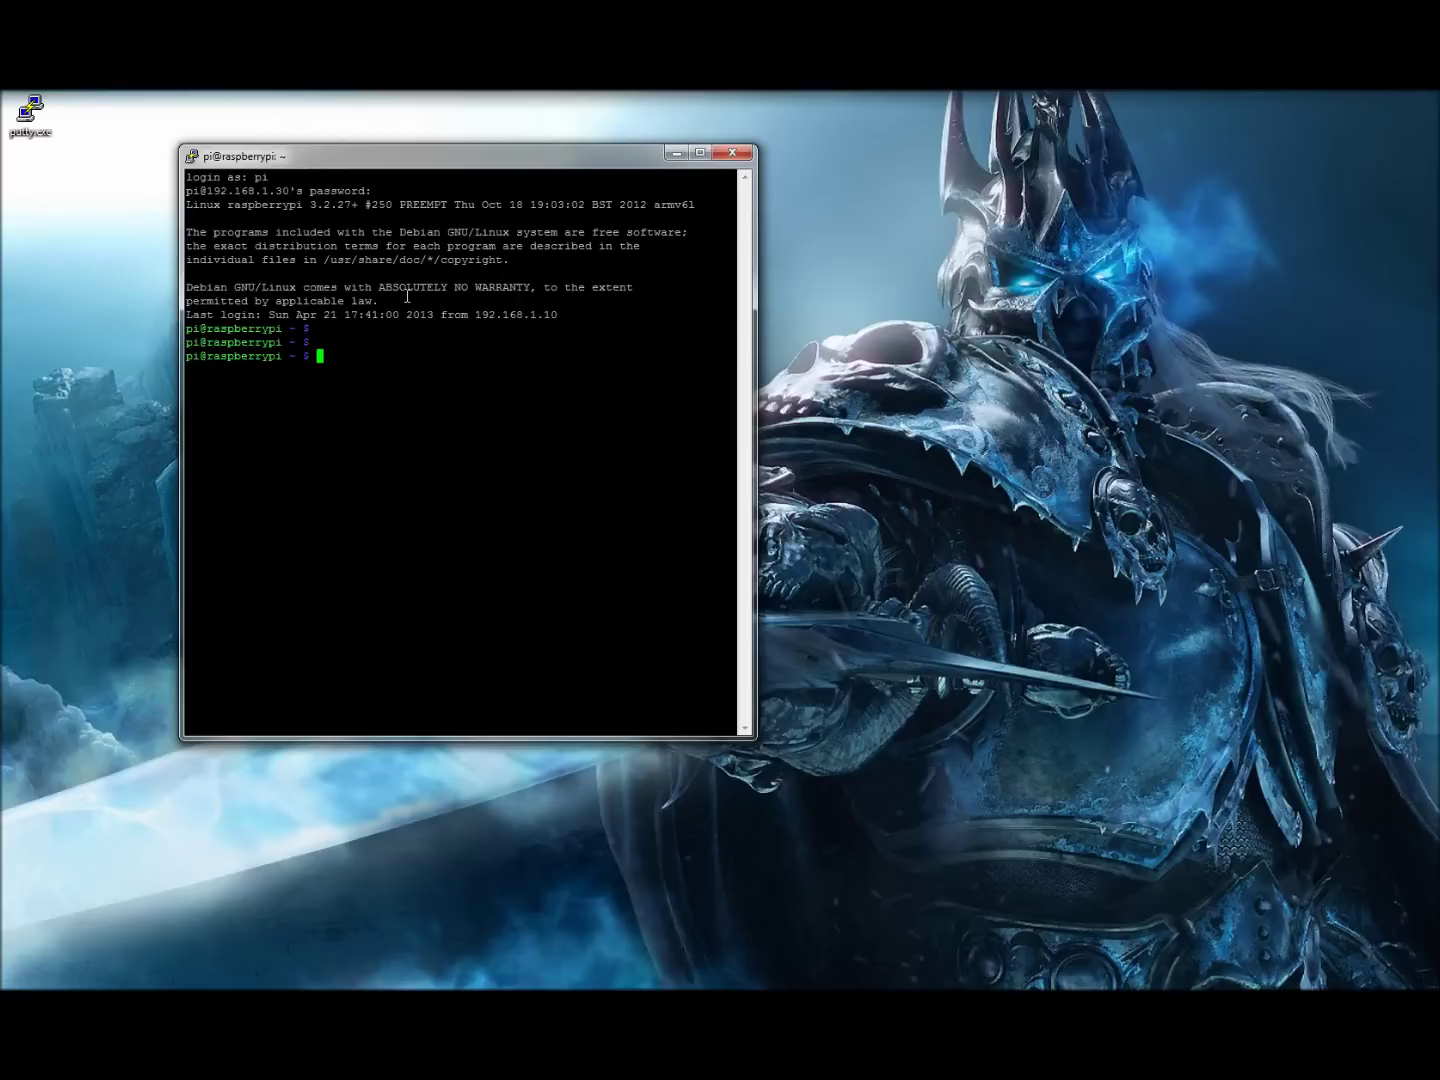
key(Return)
key(Return)
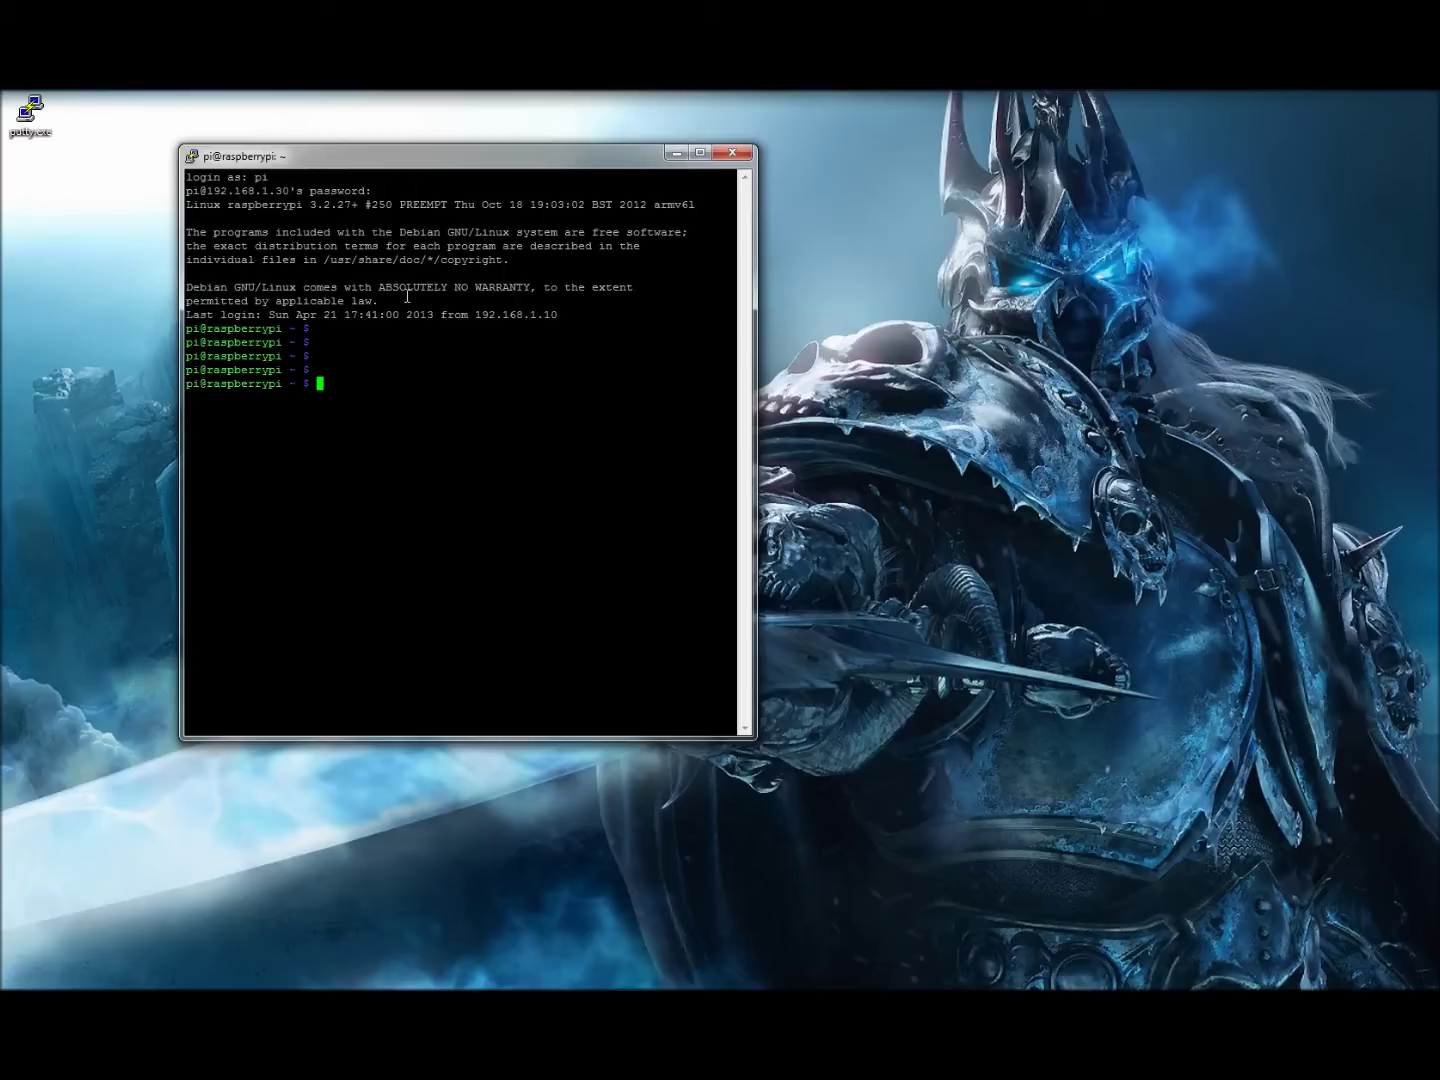
text(sudo apt-get)
text(install tightvncserver)
key(Return)
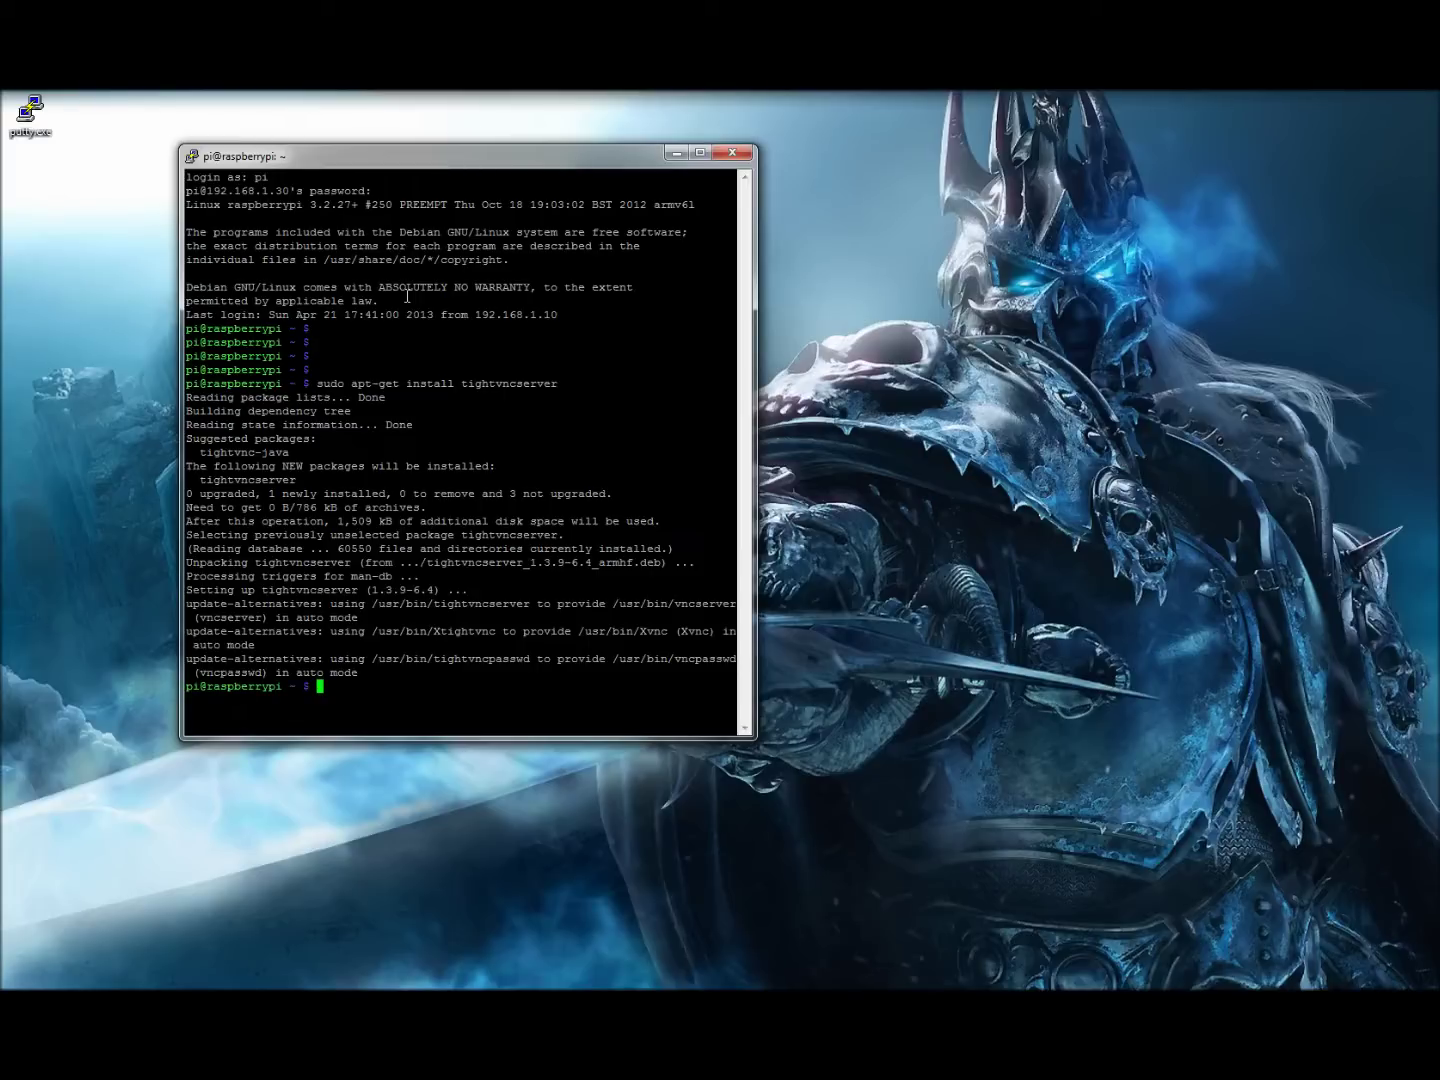
Step: Run tightvncserver from the Raspberry Pi's command line
key(Return)
key(Return)
key(Return)
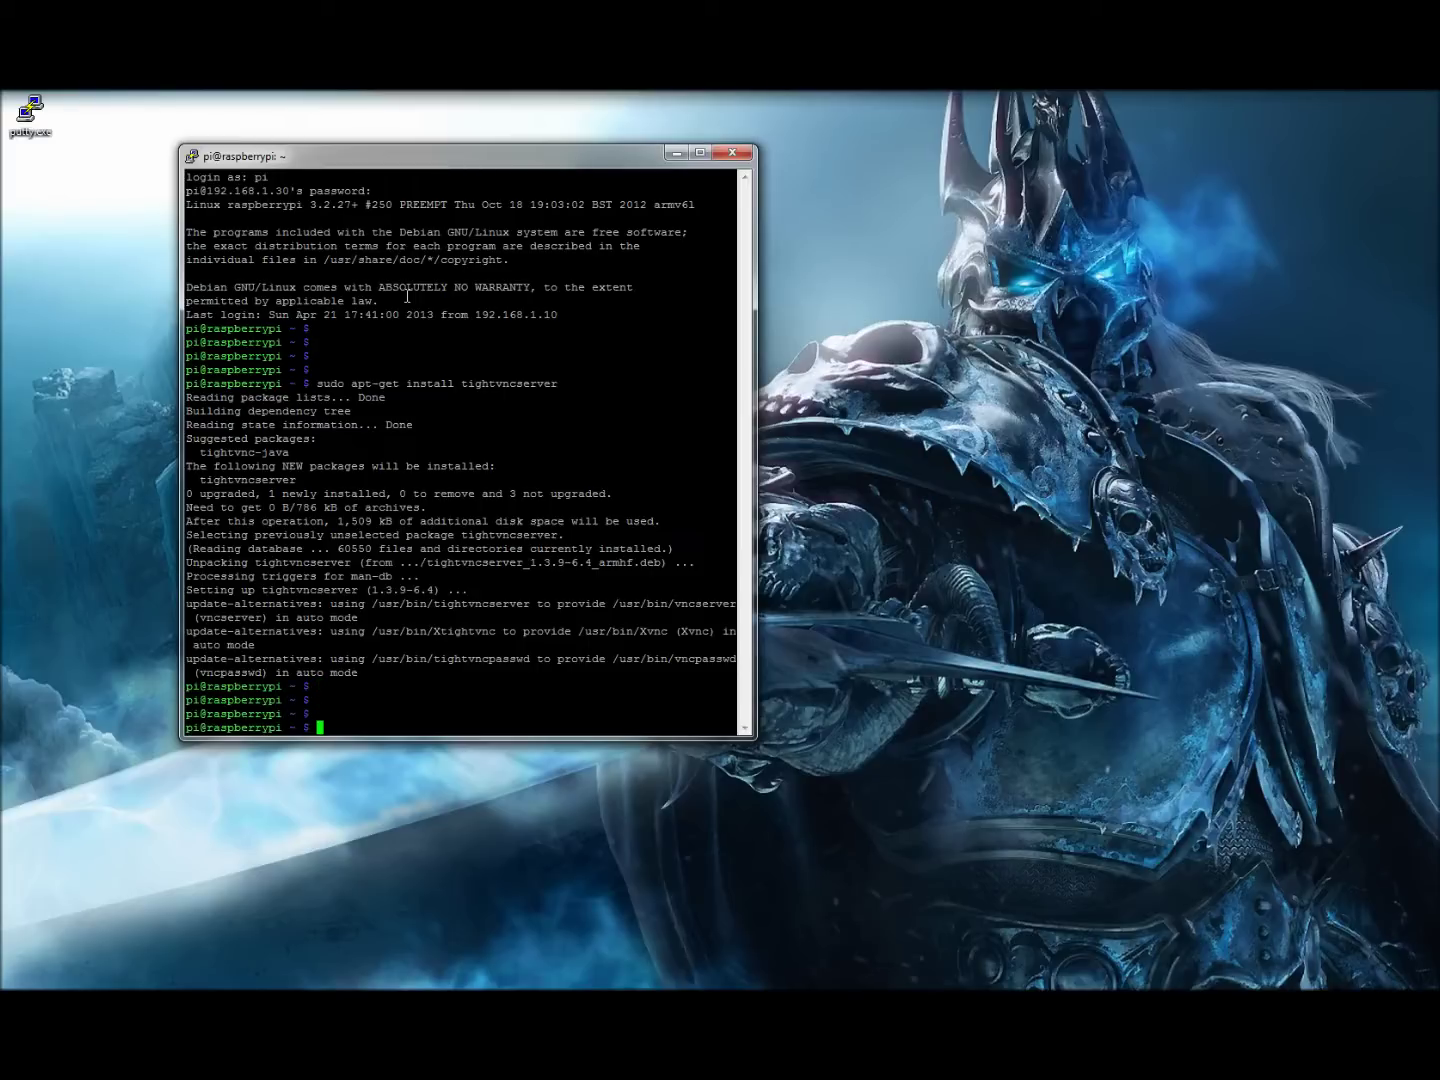
text(tightvncserver)
key(Return)
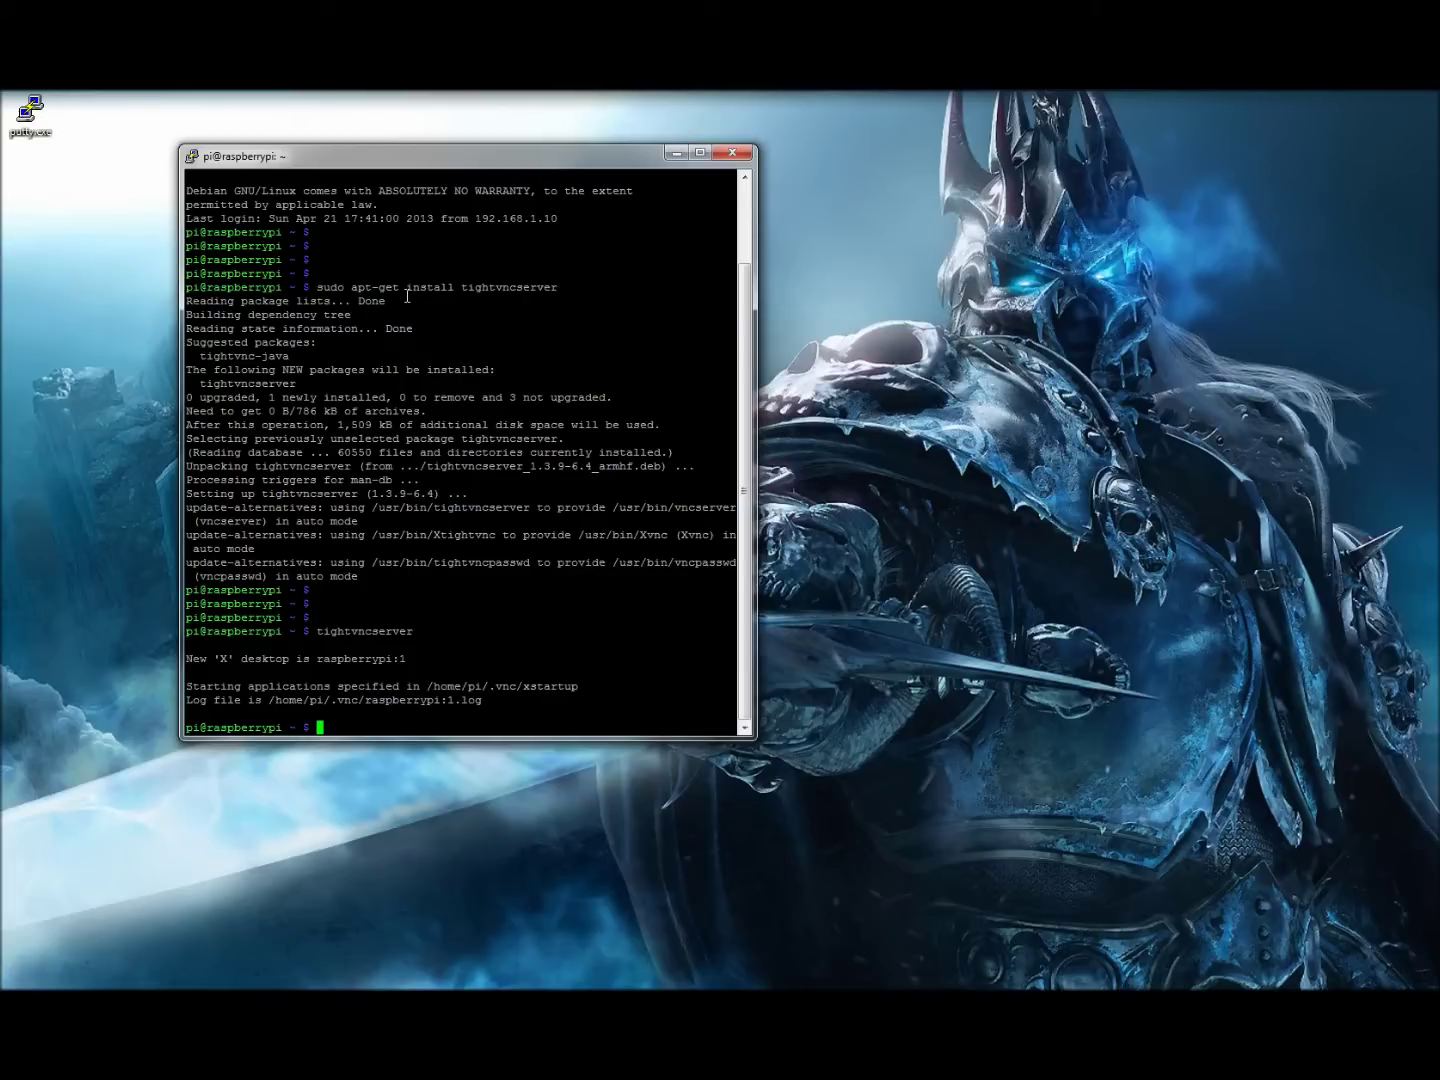
Step: Start vncserver on display :0 with a geometry of 1024x768 and a depth of 24
key(Return)
key(Return)
key(Return)
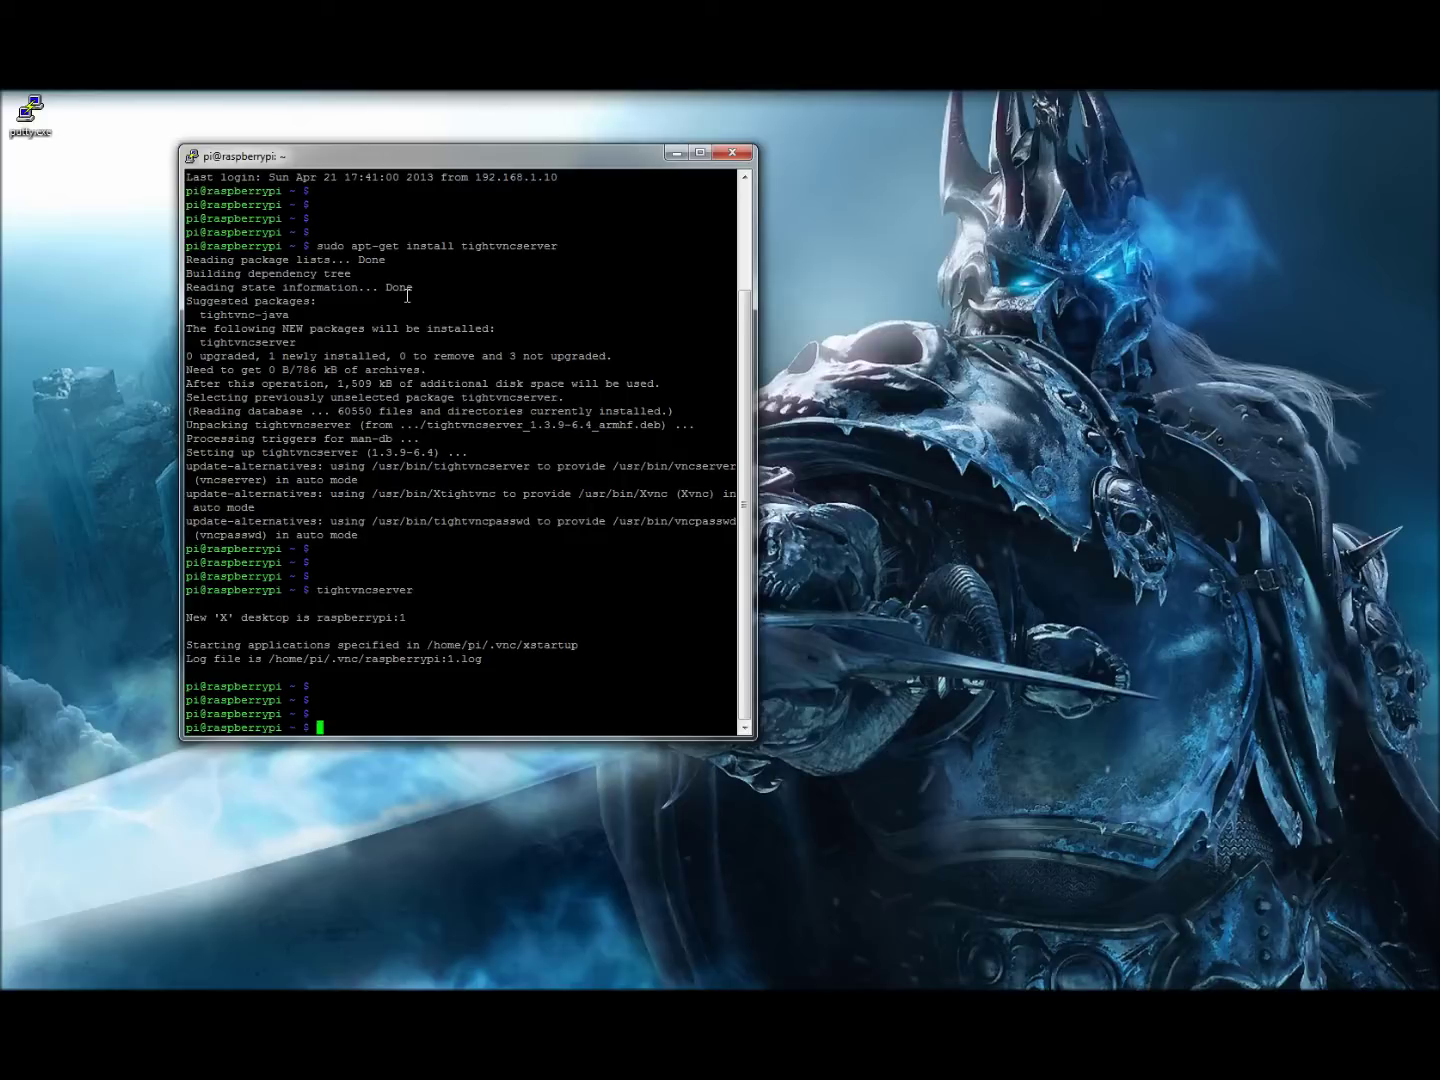
text(vncserver :0)
text(-geometery)
key(BackSpace)
key(BackSpace)
key(BackSpace)
key(BackSpace)
key(BackSpace)
key(BackSpace)
key(BackSpace)
text(ometry)
text(1920x1080)
key(BackSpace)
key(BackSpace)
key(BackSpace)
key(BackSpace)
key(BackSpace)
key(BackSpace)
key(BackSpace)
key(BackSpace)
key(BackSpace)
text(1024,)
key(BackSpace)
text(x768 -)
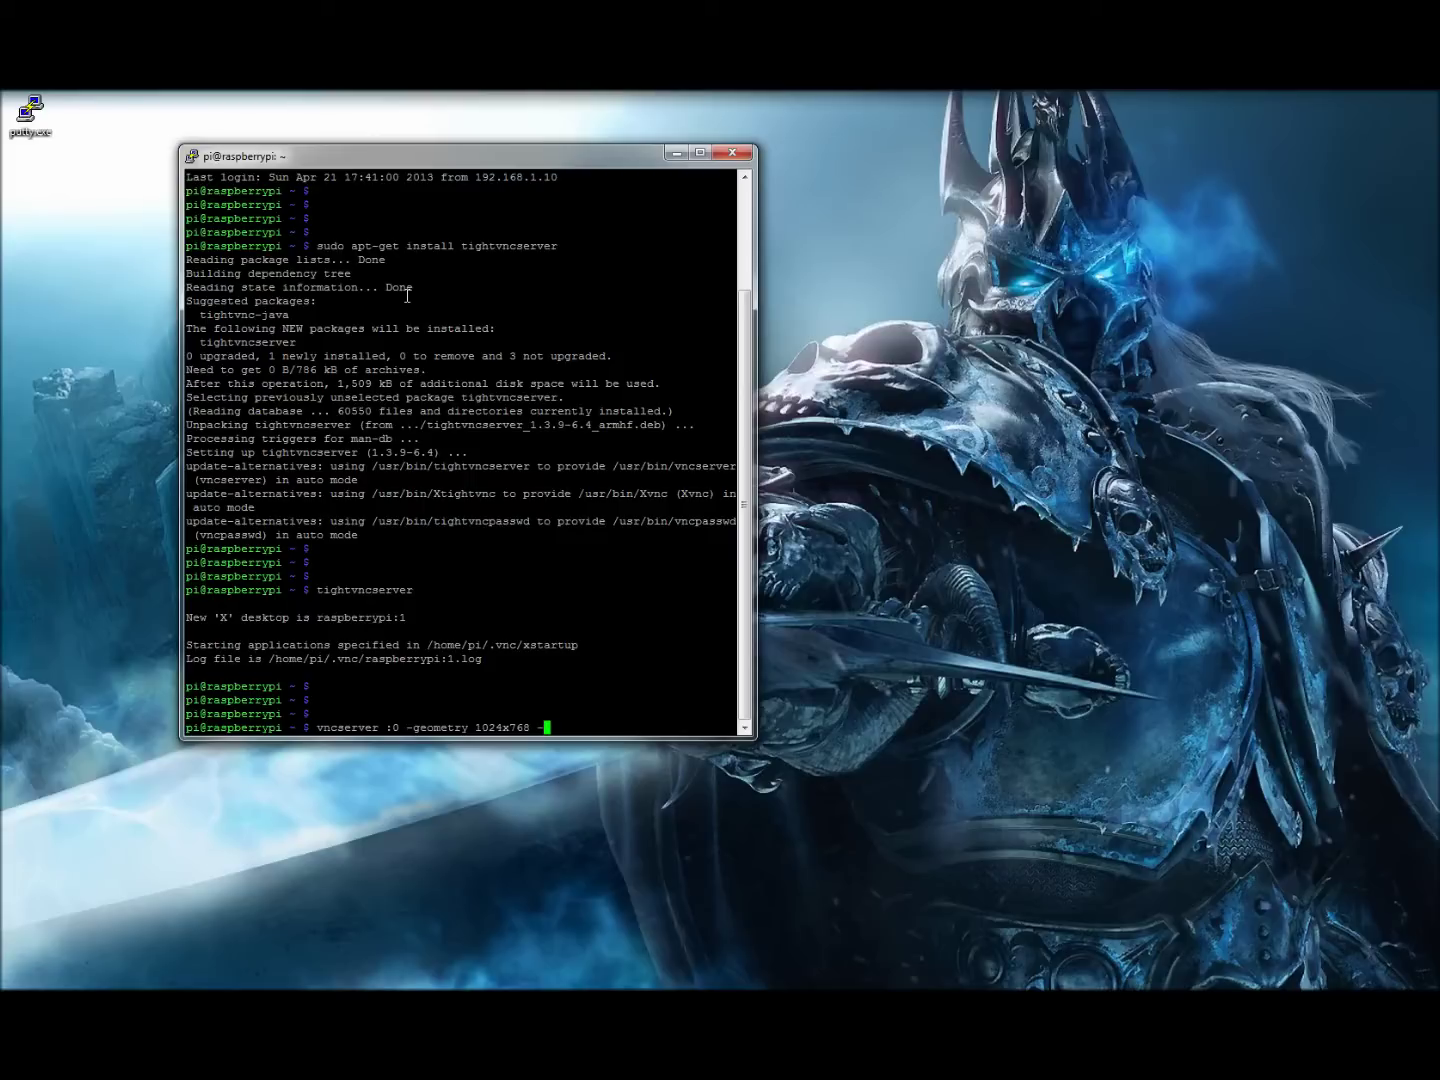
text(depth 24)
key(Return)
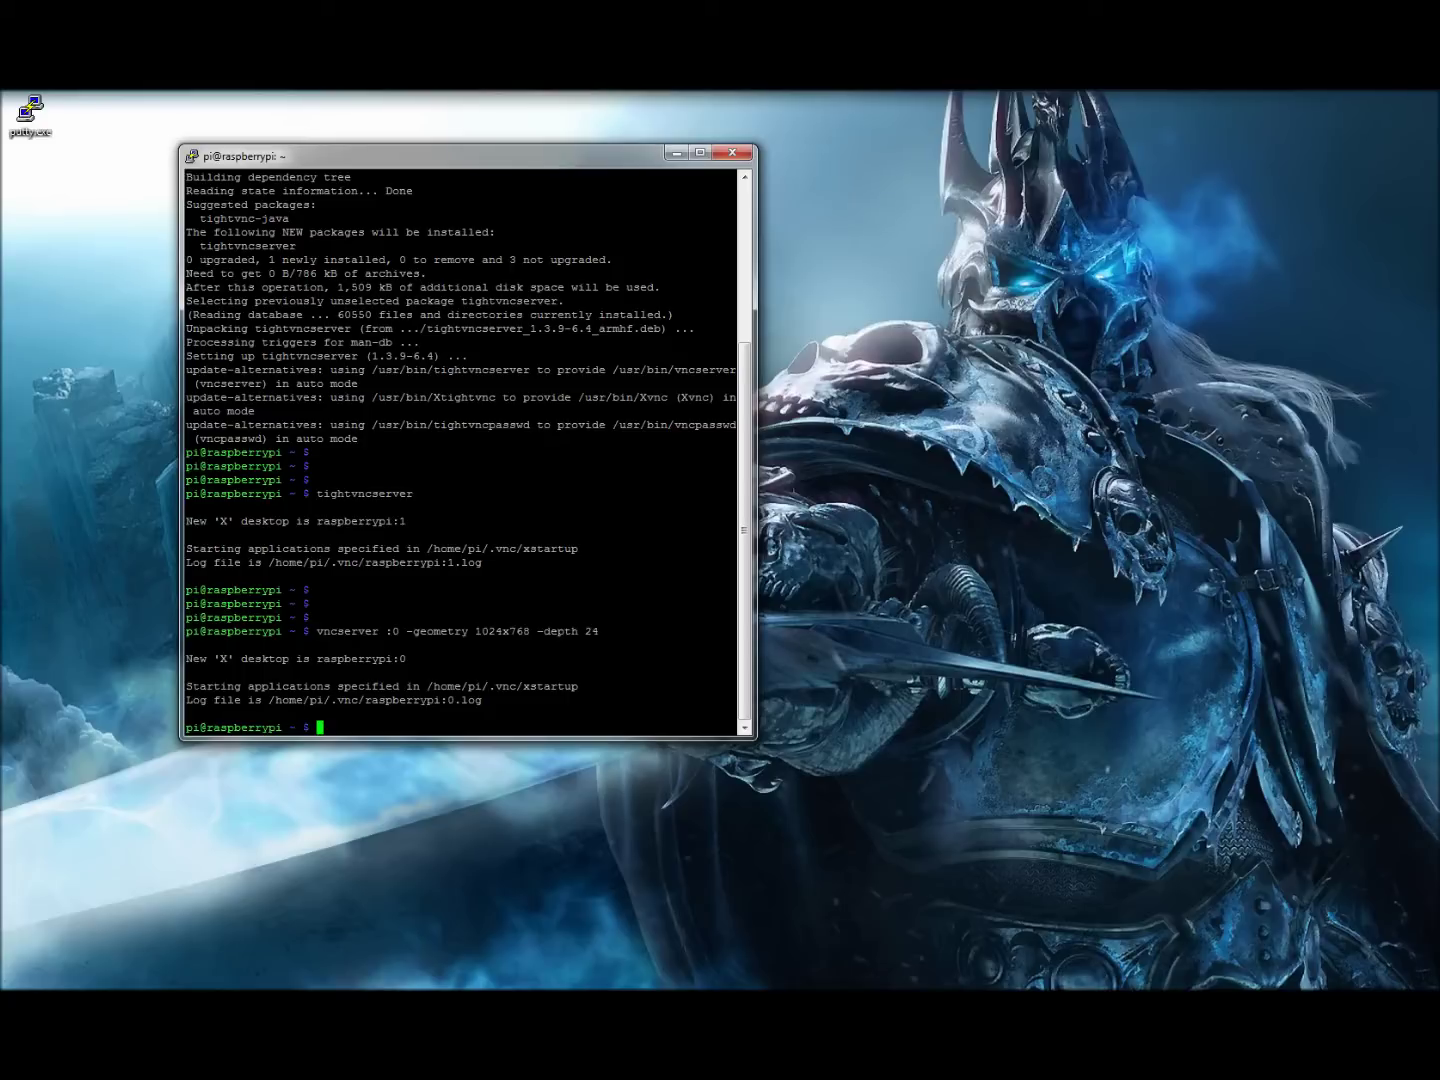
Step: Switch to TightVNC Viewer and review its viewer configuration, accepting the existing settings
mouse_move(836, 962)
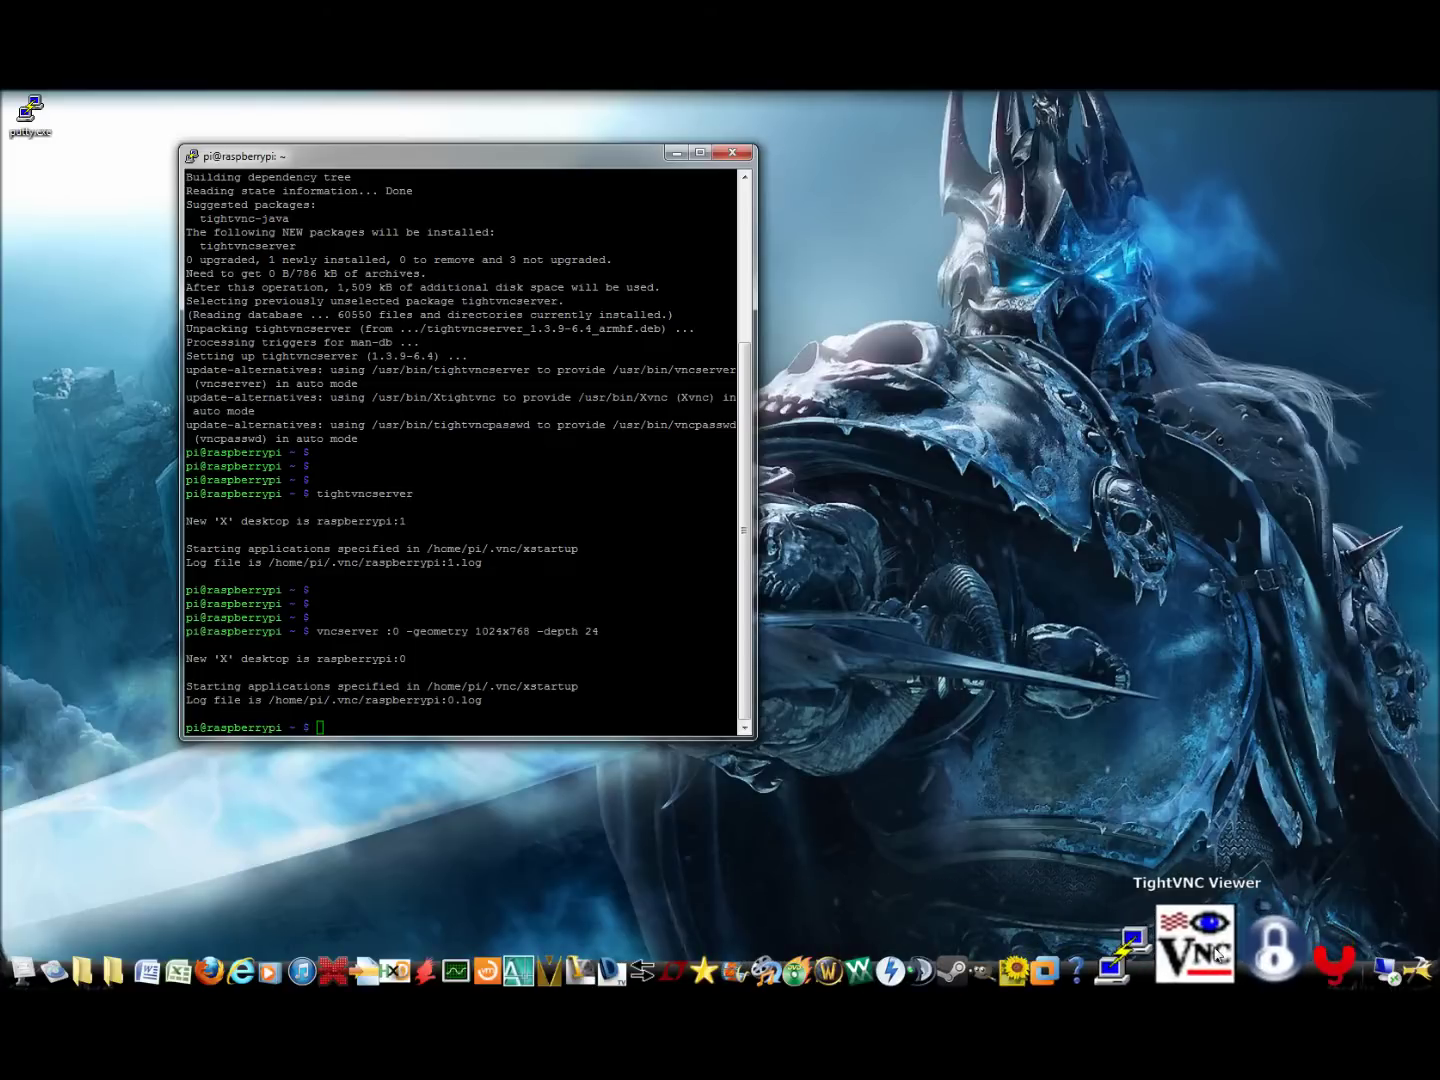
click(1217, 955)
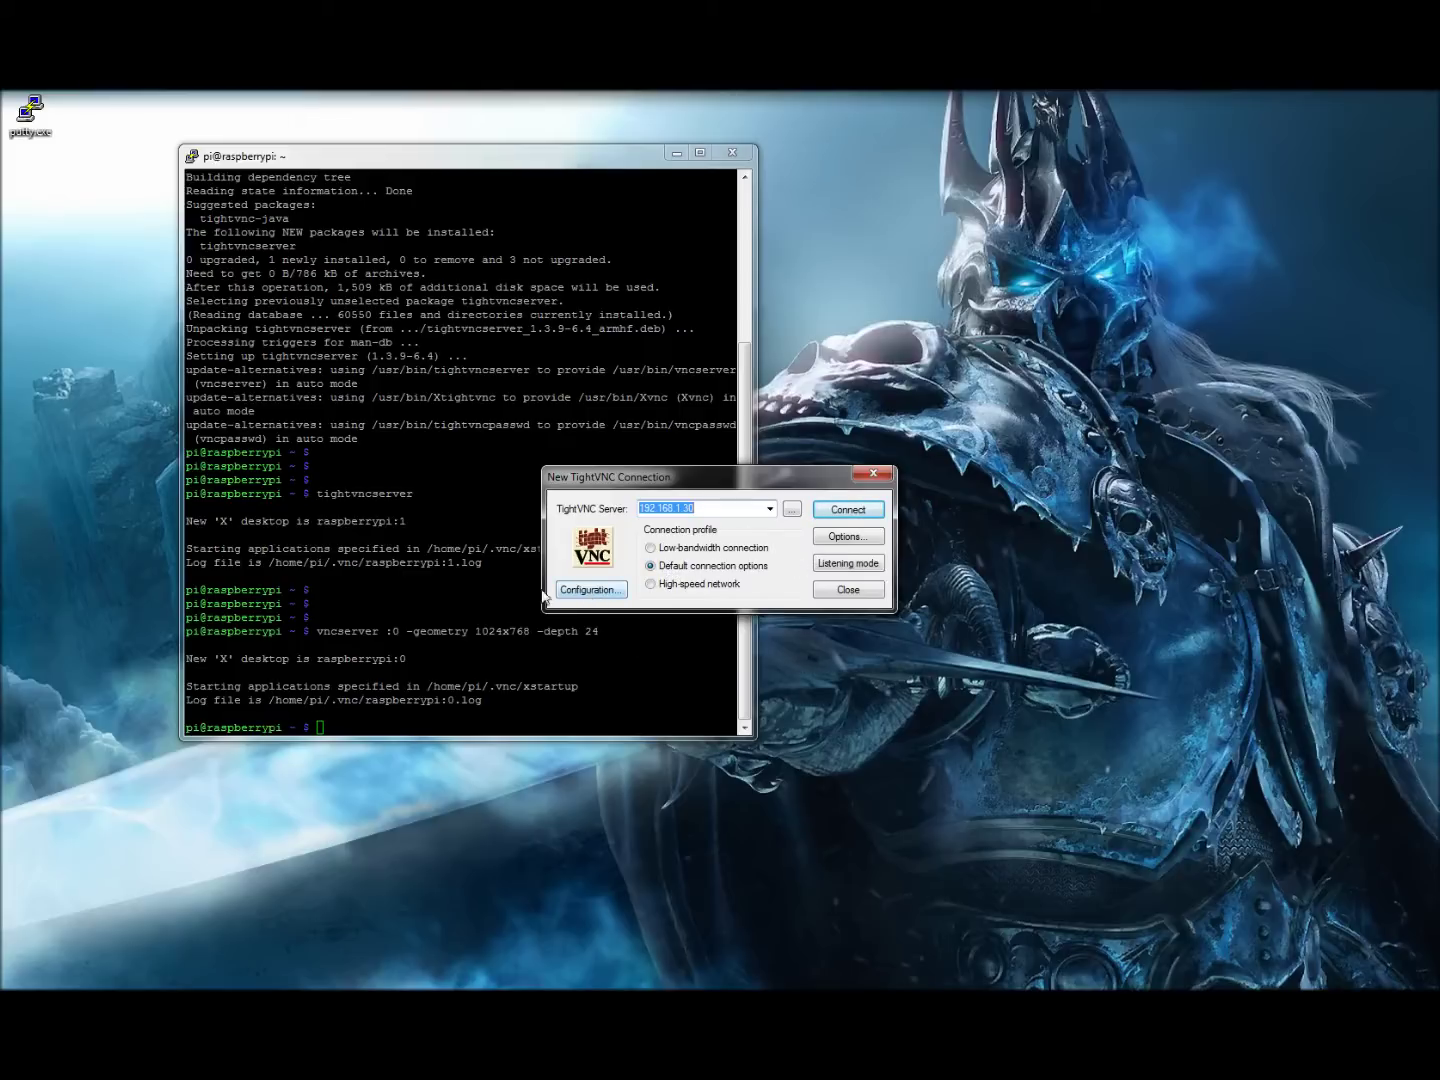
click(604, 597)
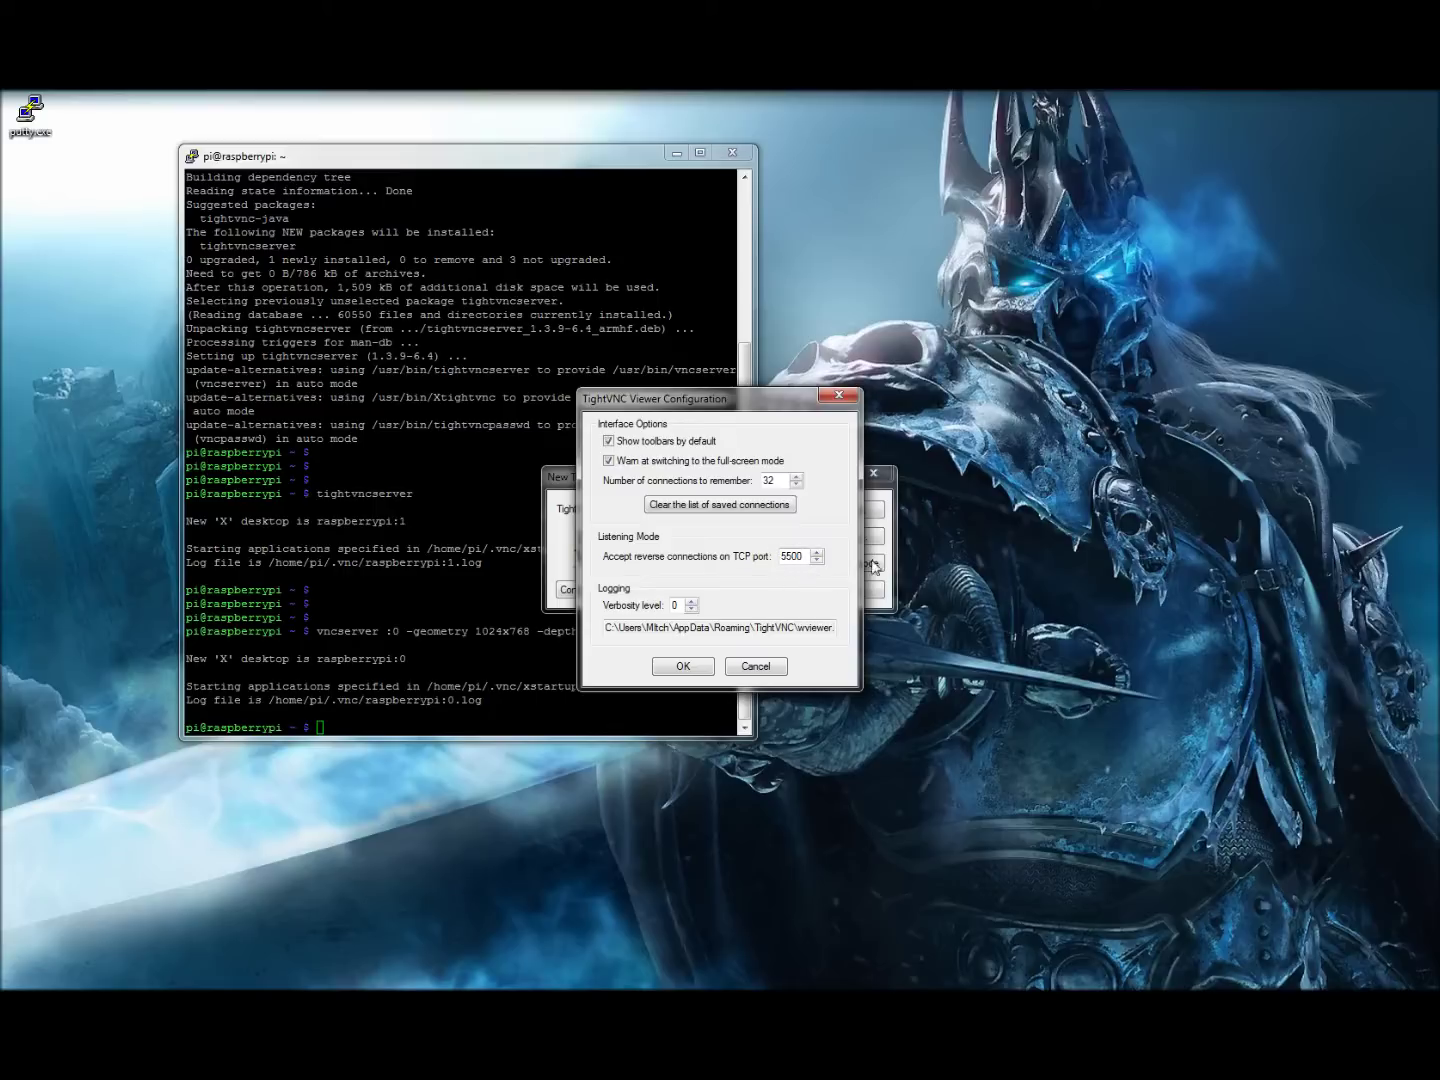
click(689, 669)
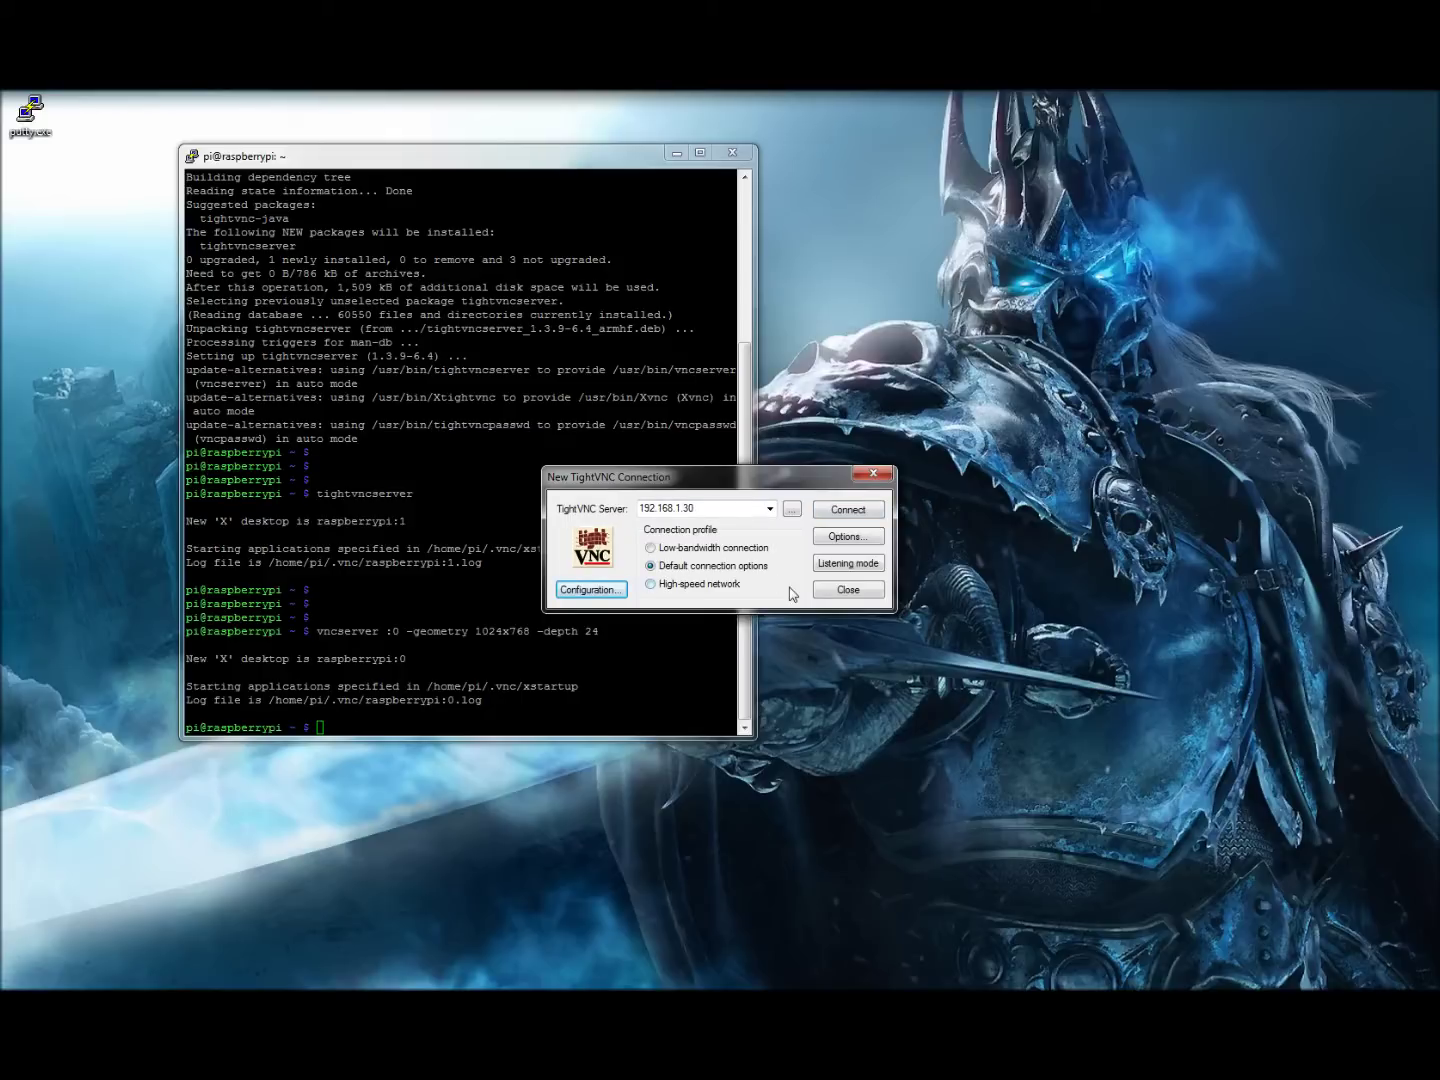
Step: Connect to the VNC server at 192.168.1.30 and authenticate with the VNC password
click(850, 512)
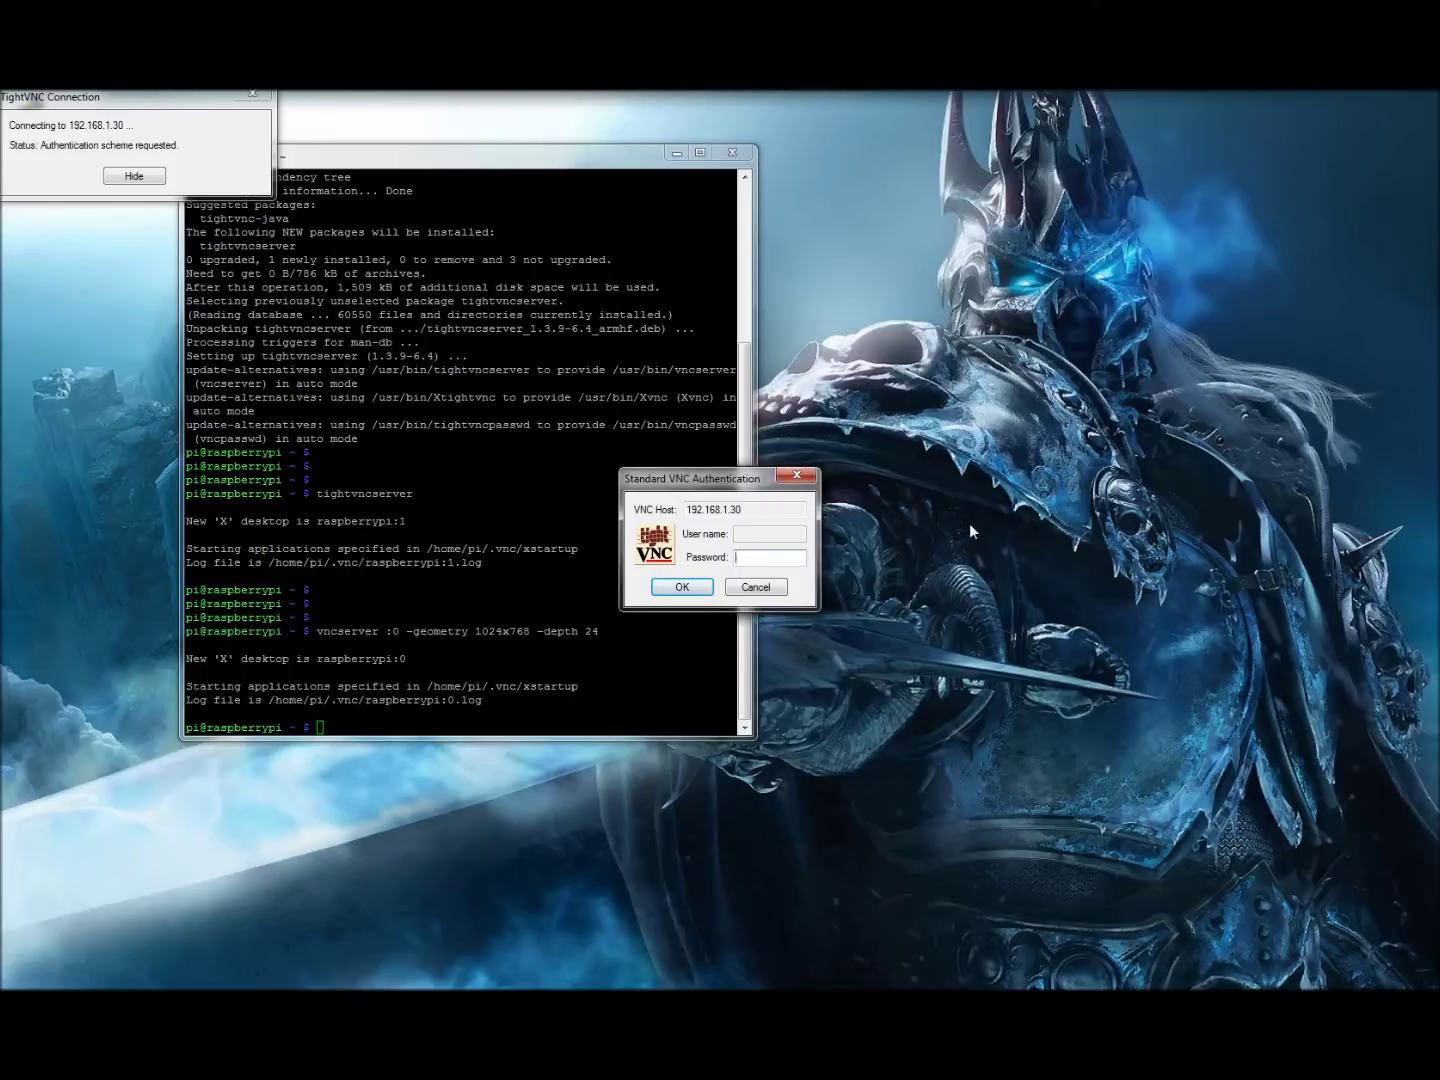
text(********)
key(Return)
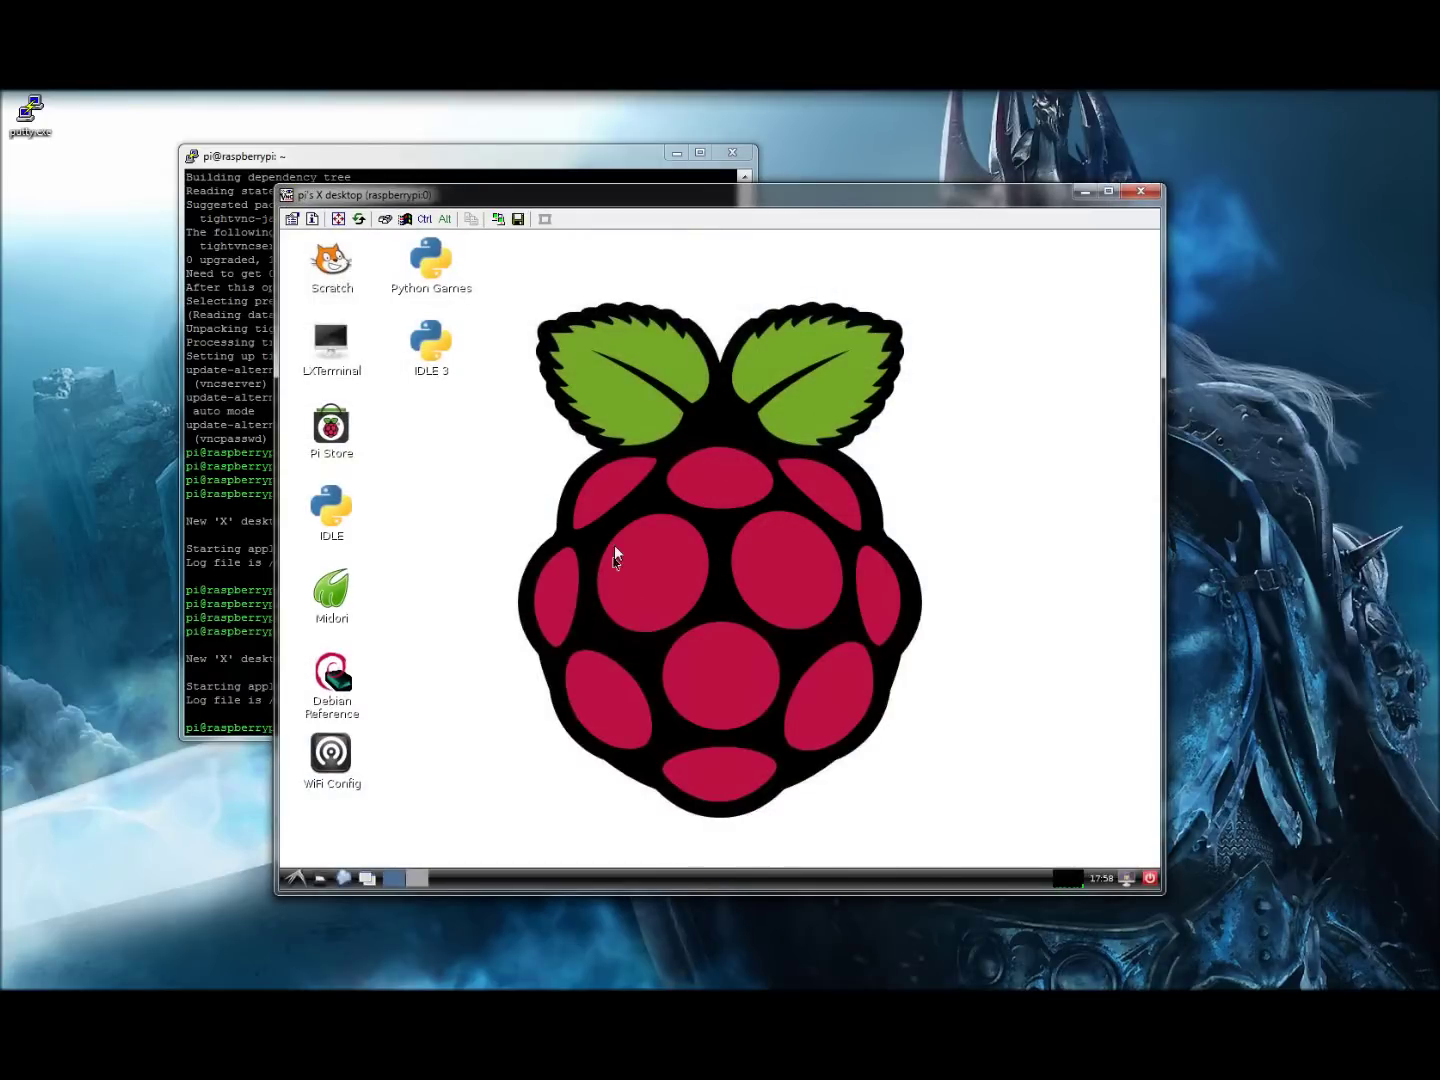
Step: Examine the Raspberry Pi's remote desktop and its applications menu, and close the viewer session
click(296, 877)
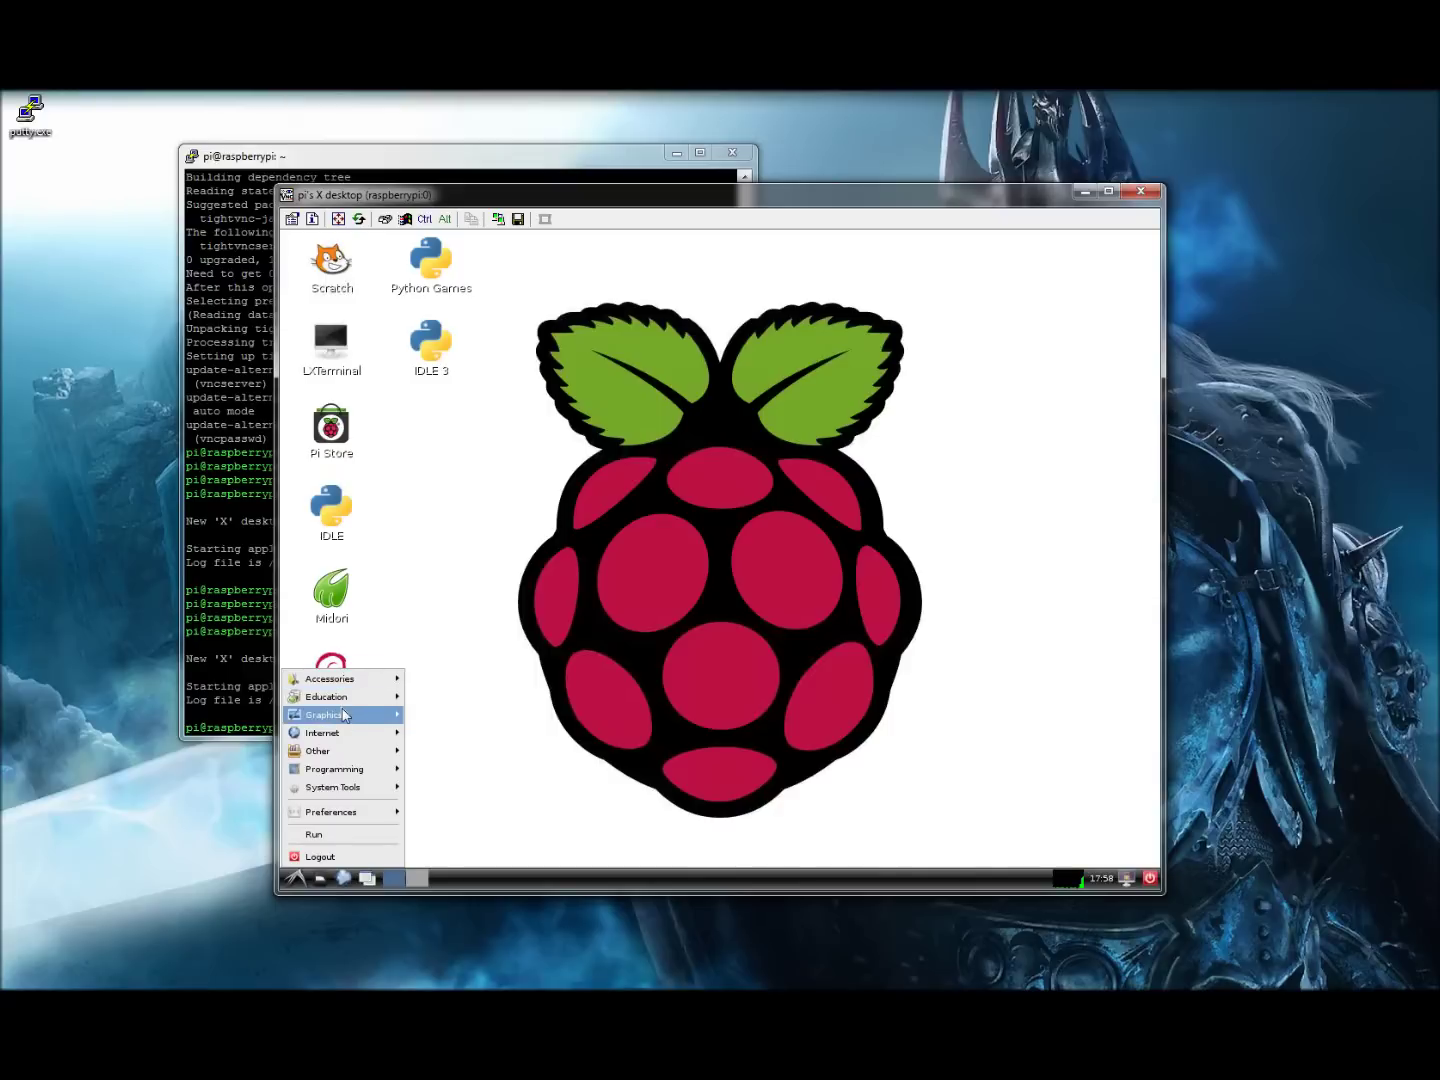
click(617, 536)
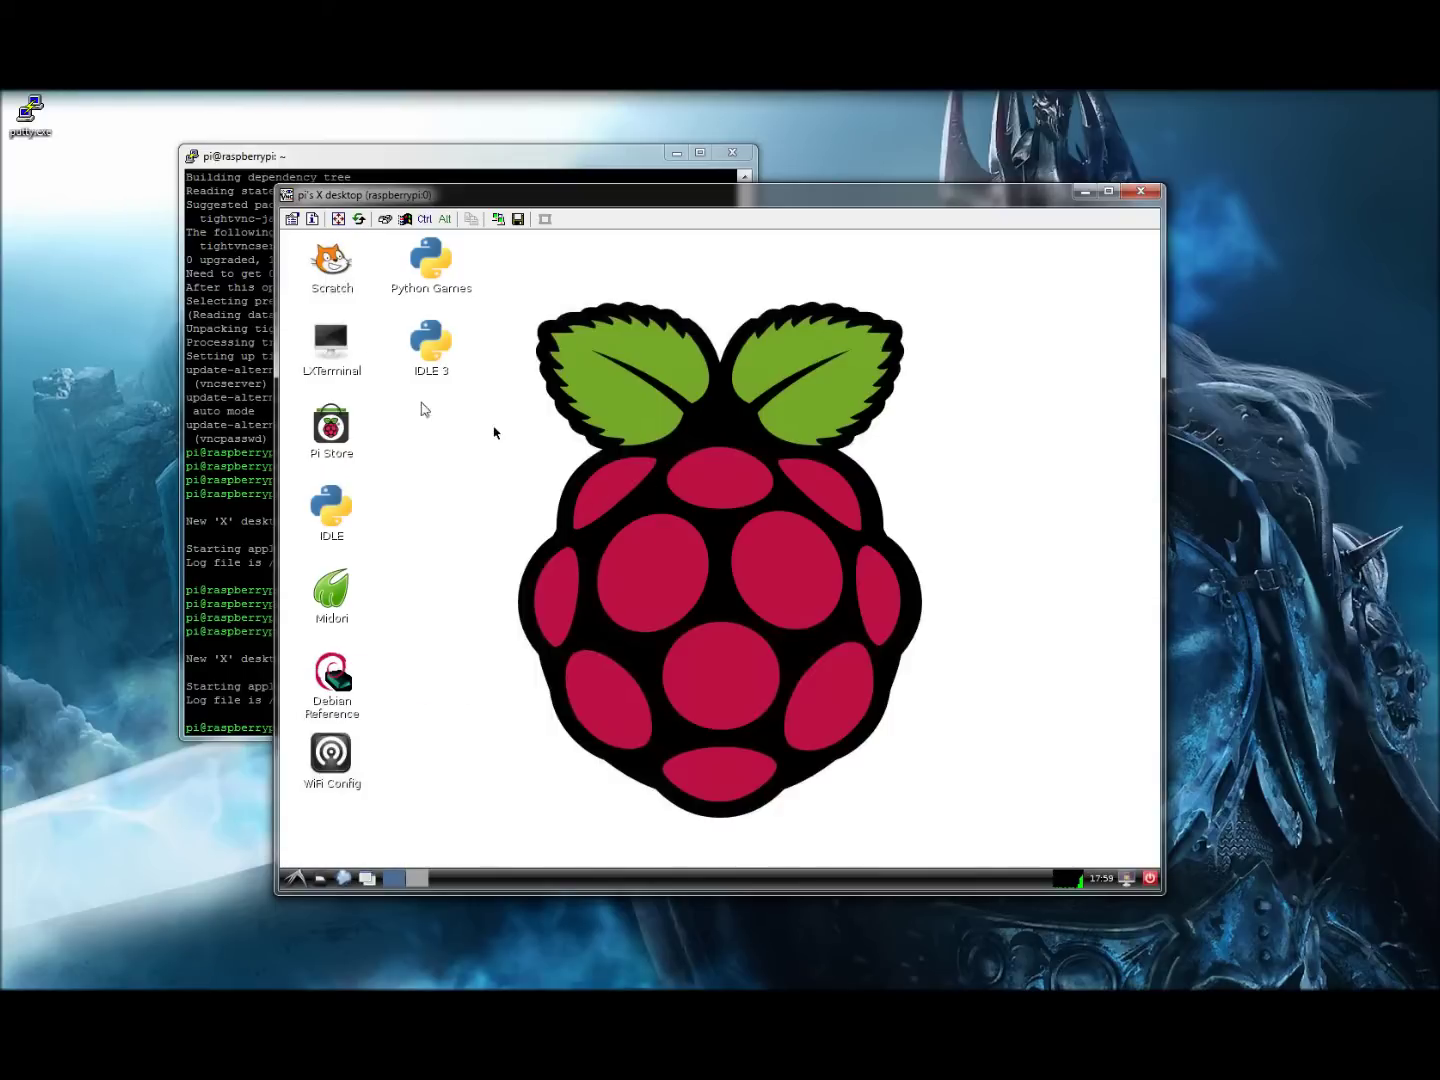
drag(458, 167, 338, 181)
click(724, 200)
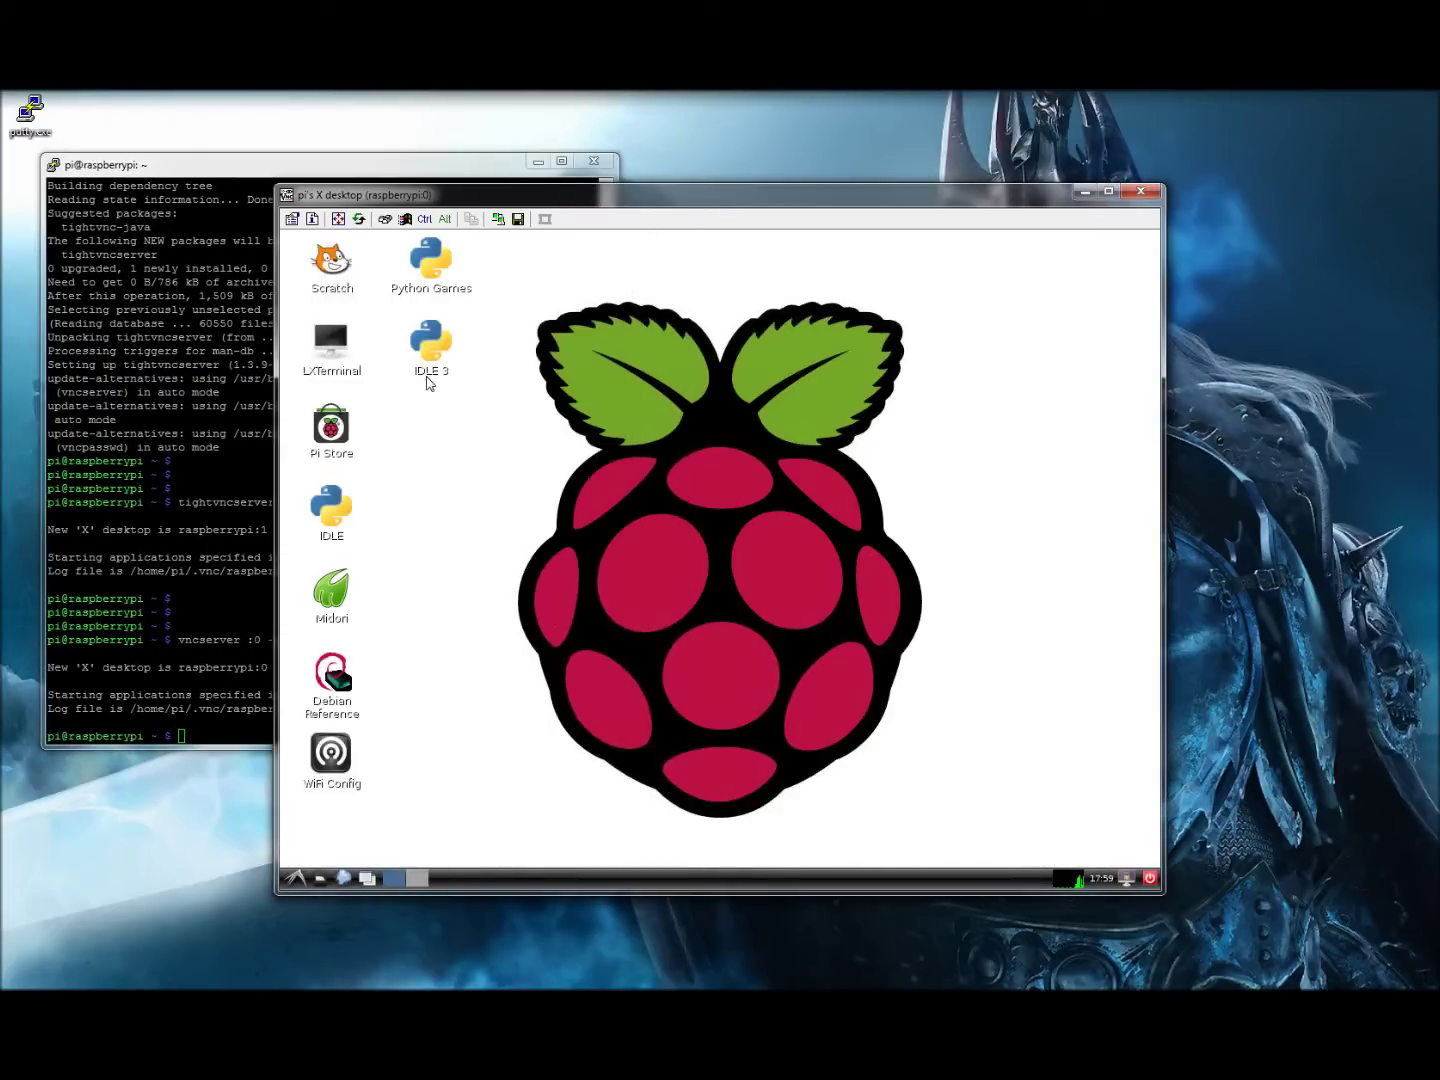
click(423, 252)
click(294, 880)
click(905, 688)
click(1142, 190)
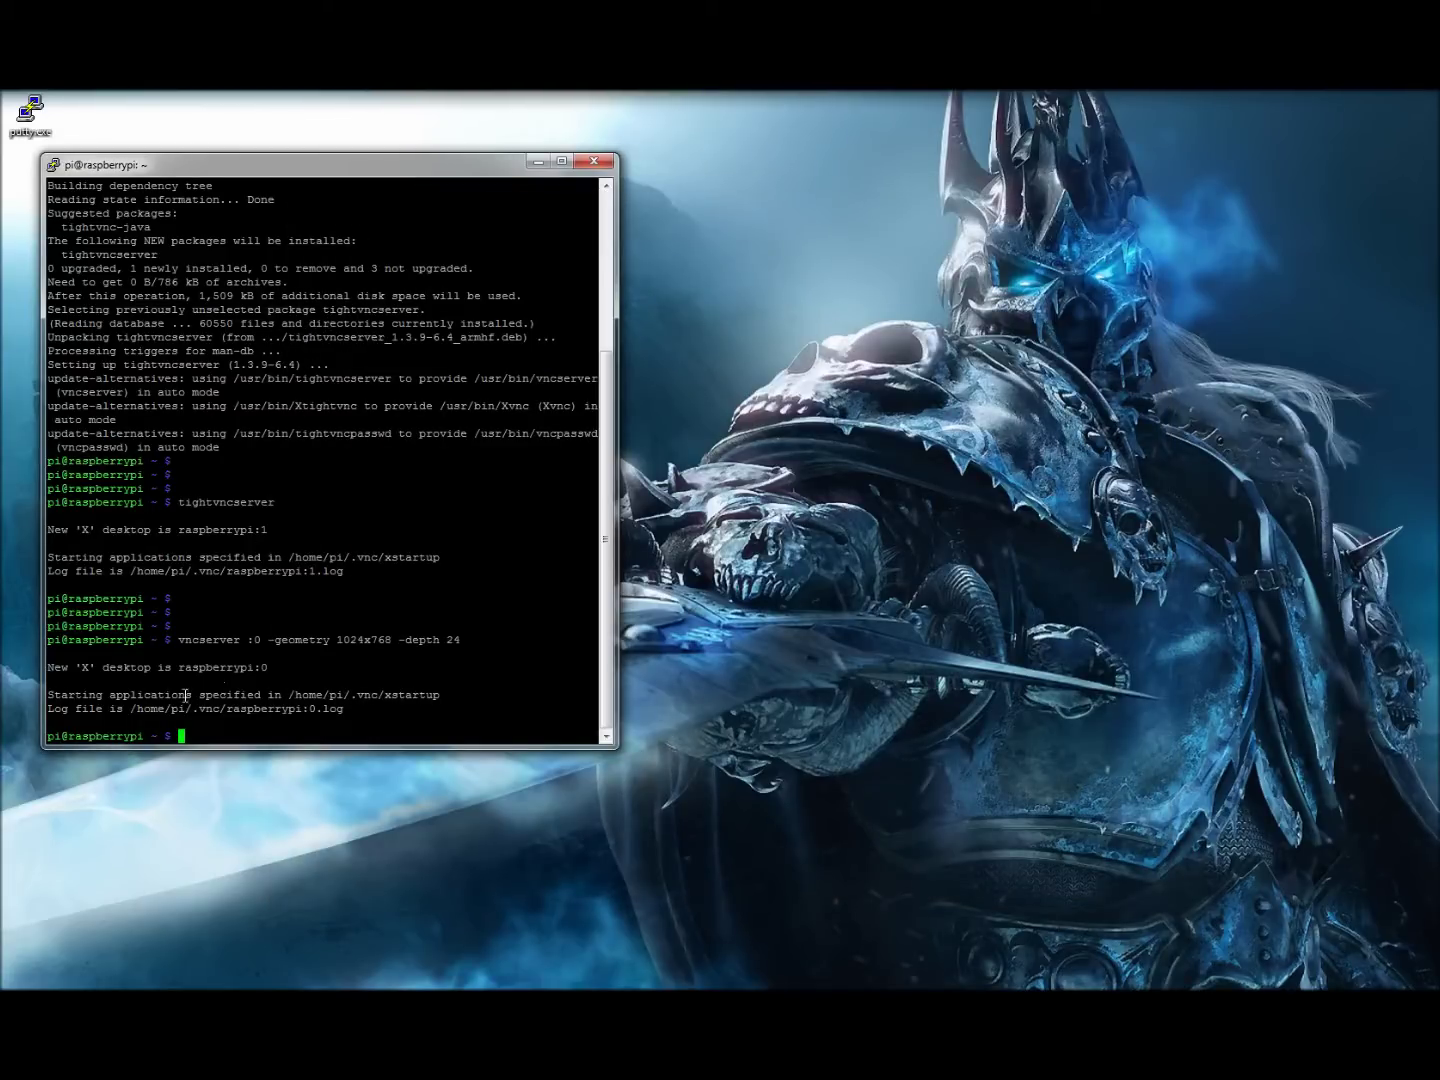
Step: Kill the VNC server running on display :0 from the PuTTY terminal
key(Return)
key(Return)
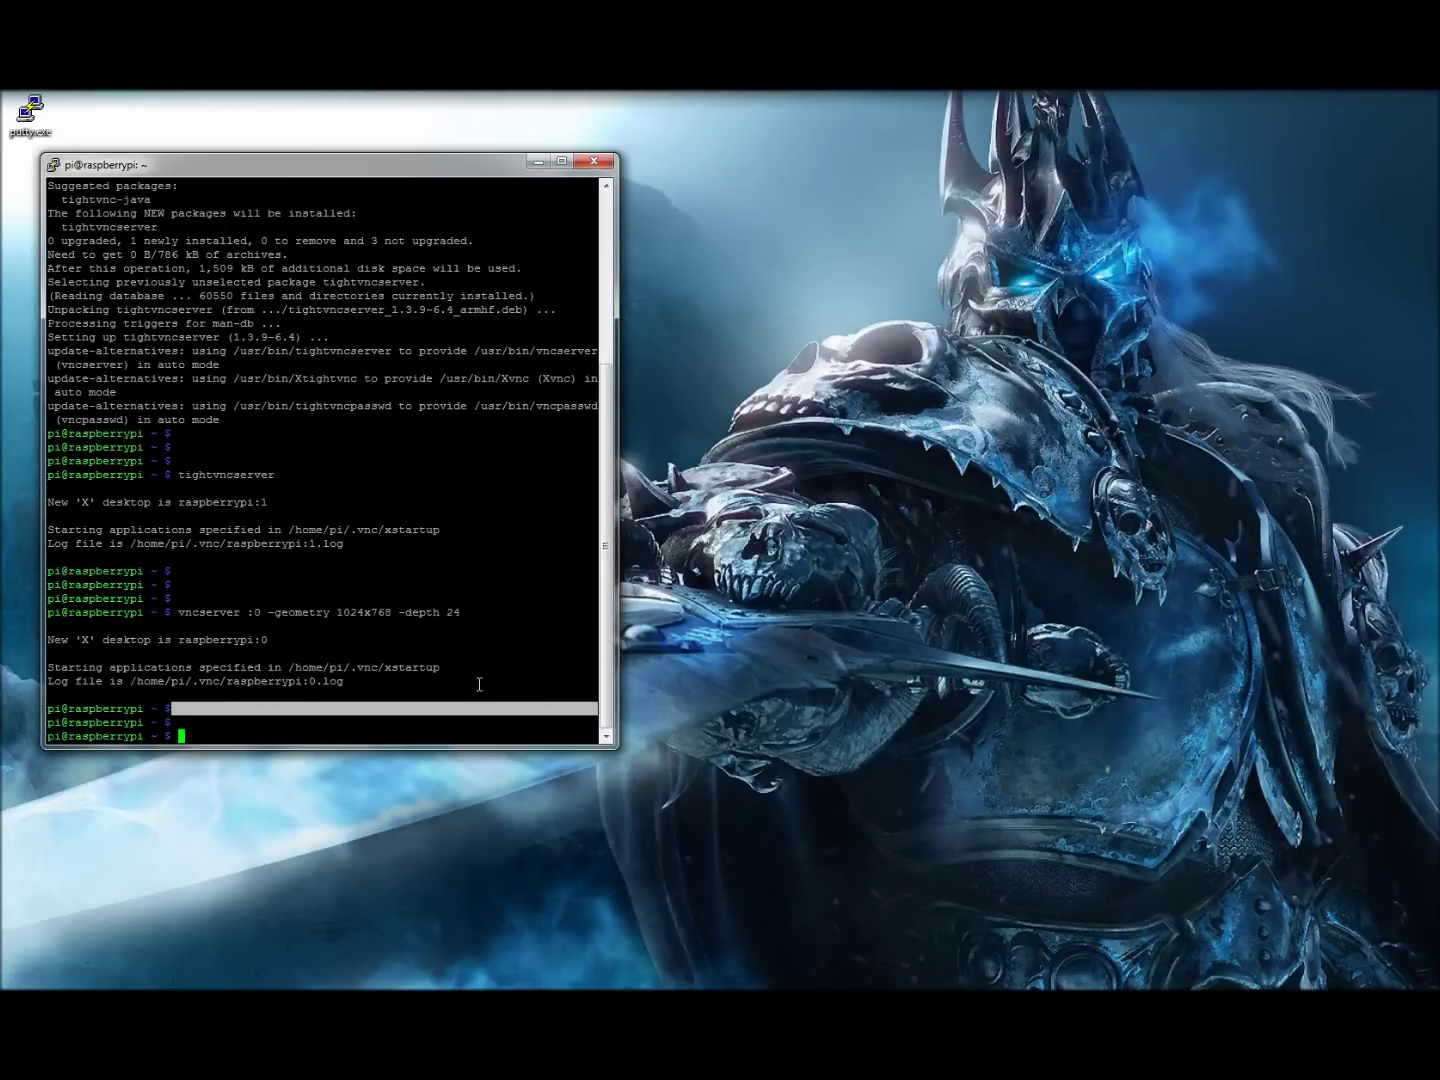
click(466, 679)
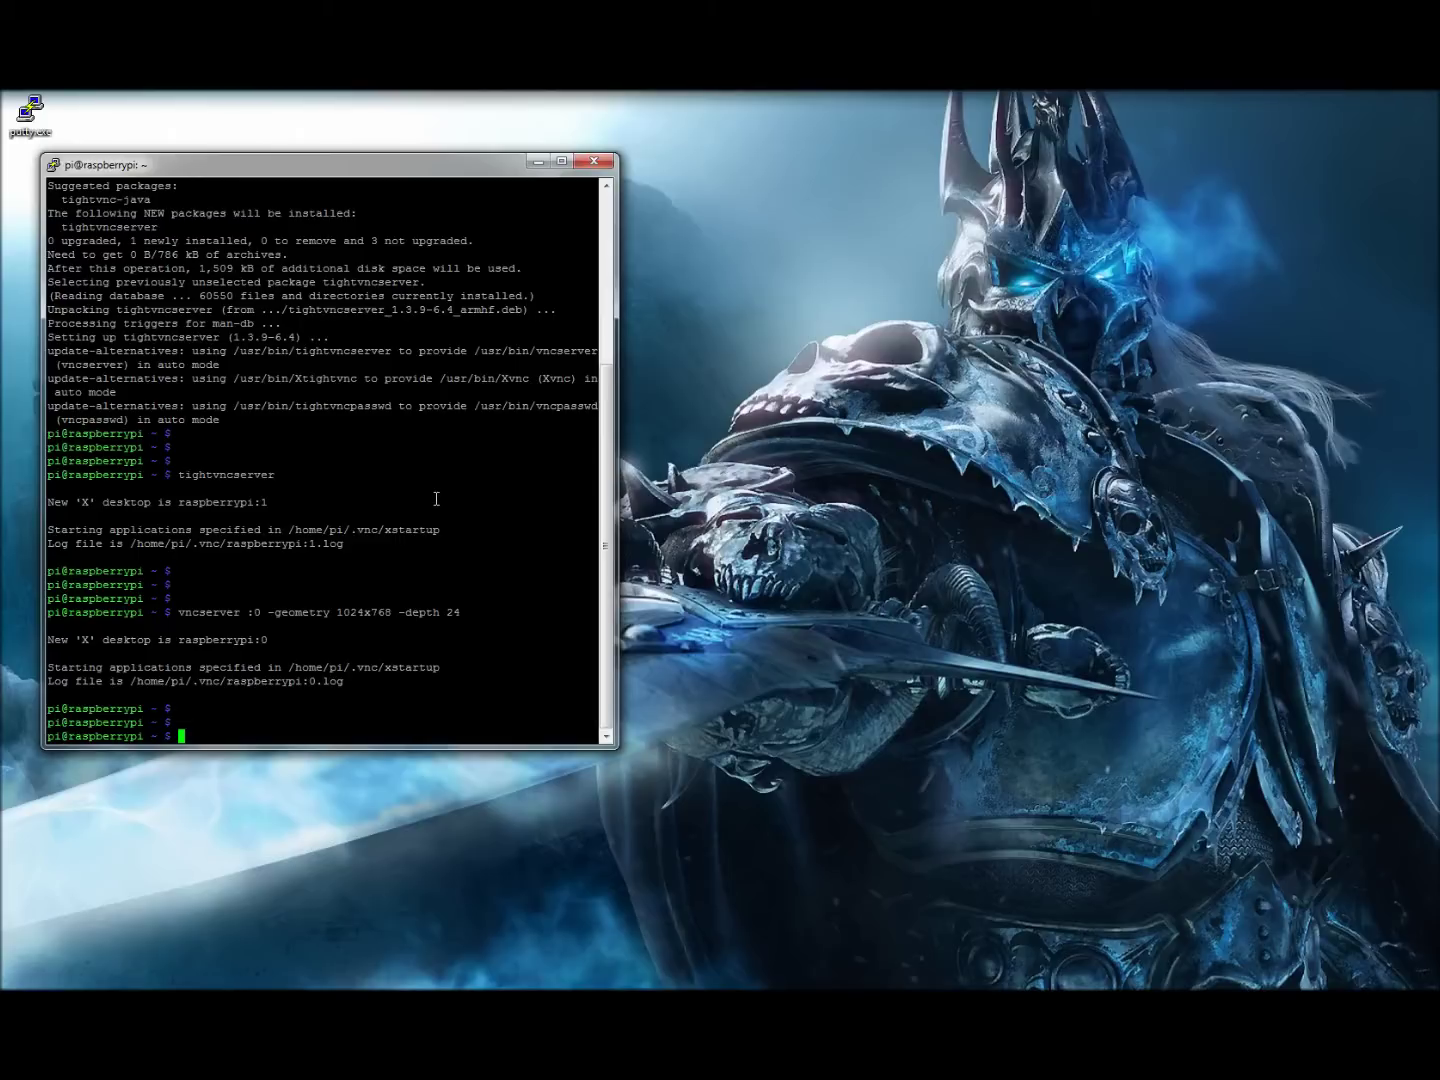
text(vncserver -kill :0)
key(Return)
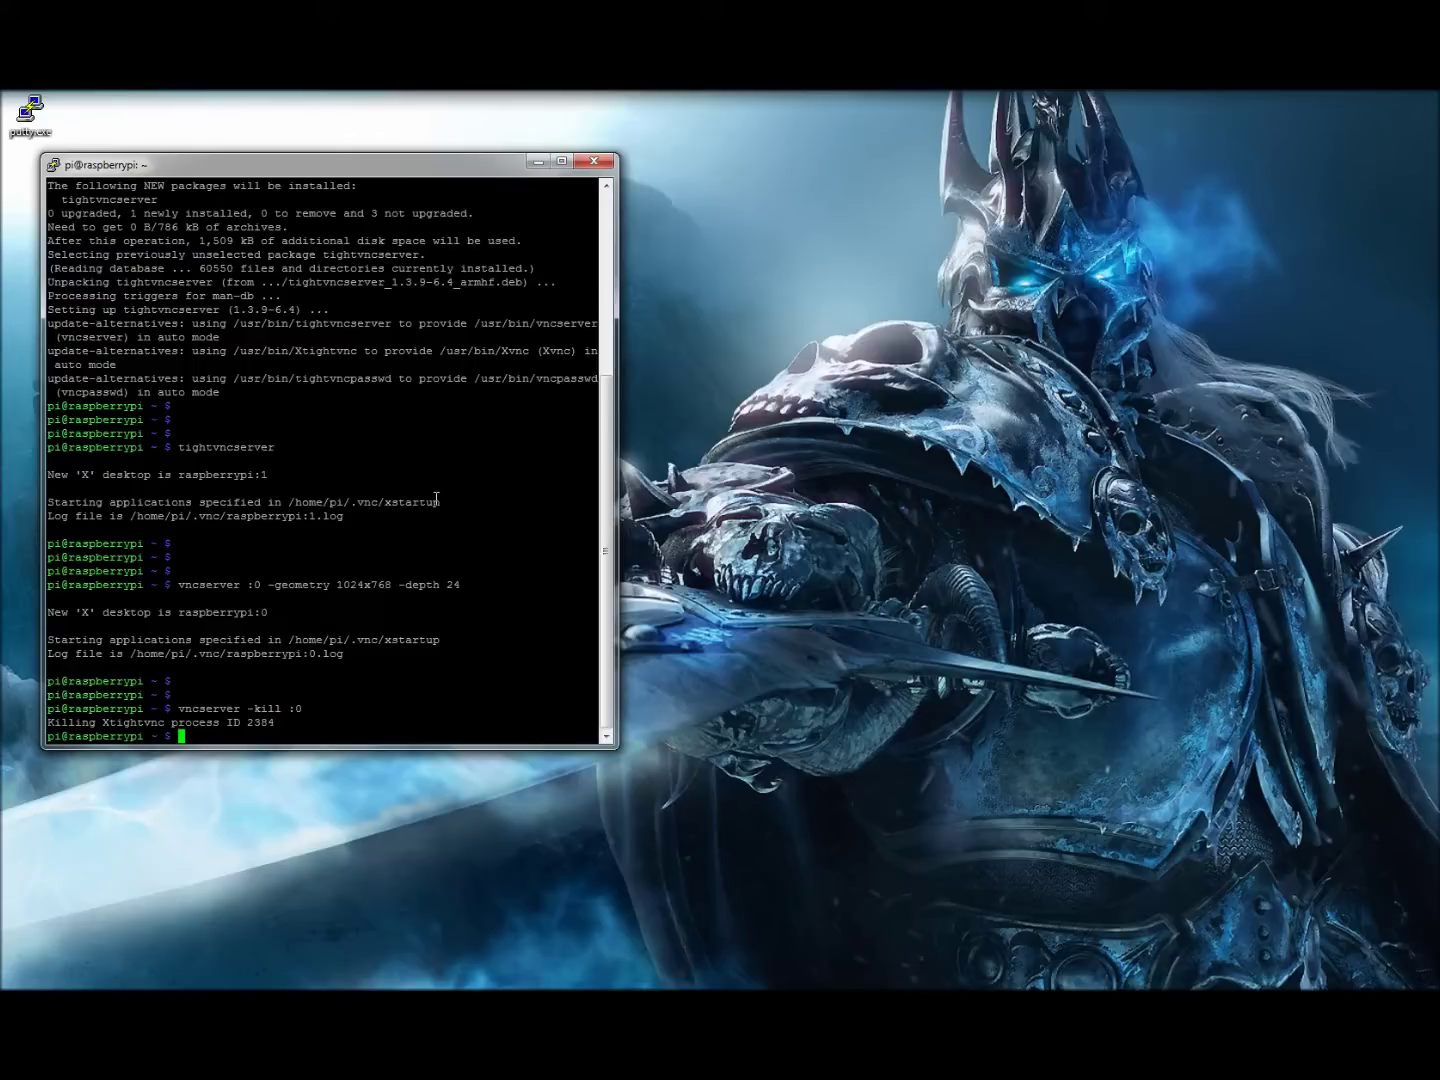
Step: Try to reconnect to 192.168.1.30 with TightVNC Viewer and dismiss the message
mouse_move(1110, 960)
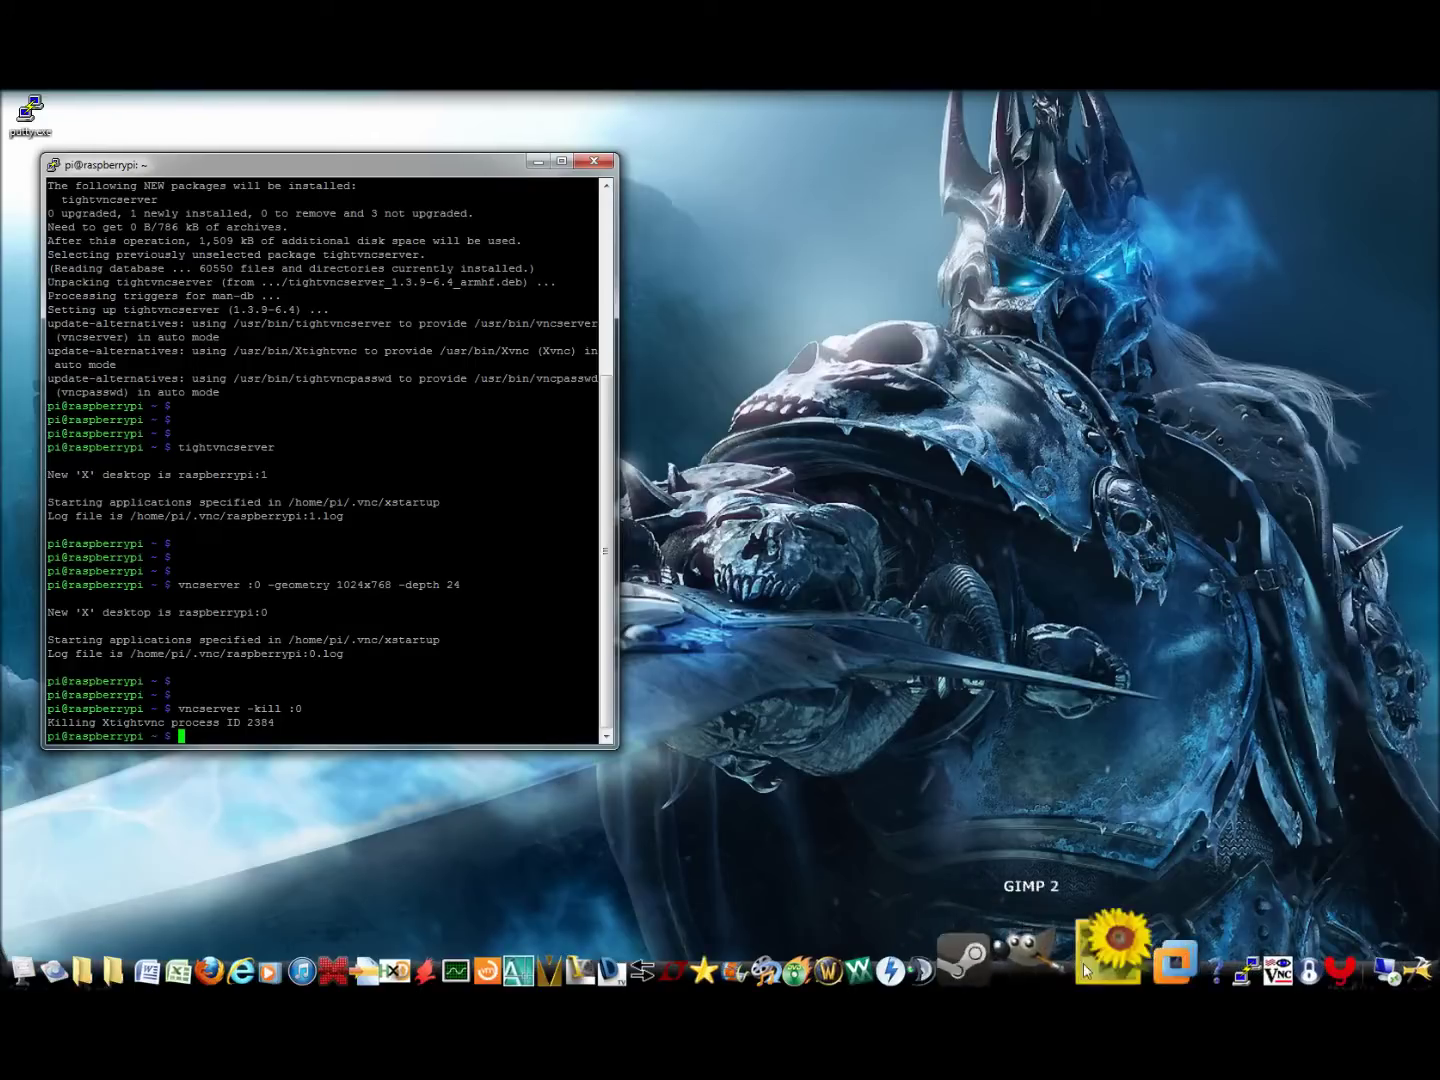
click(1250, 952)
click(845, 509)
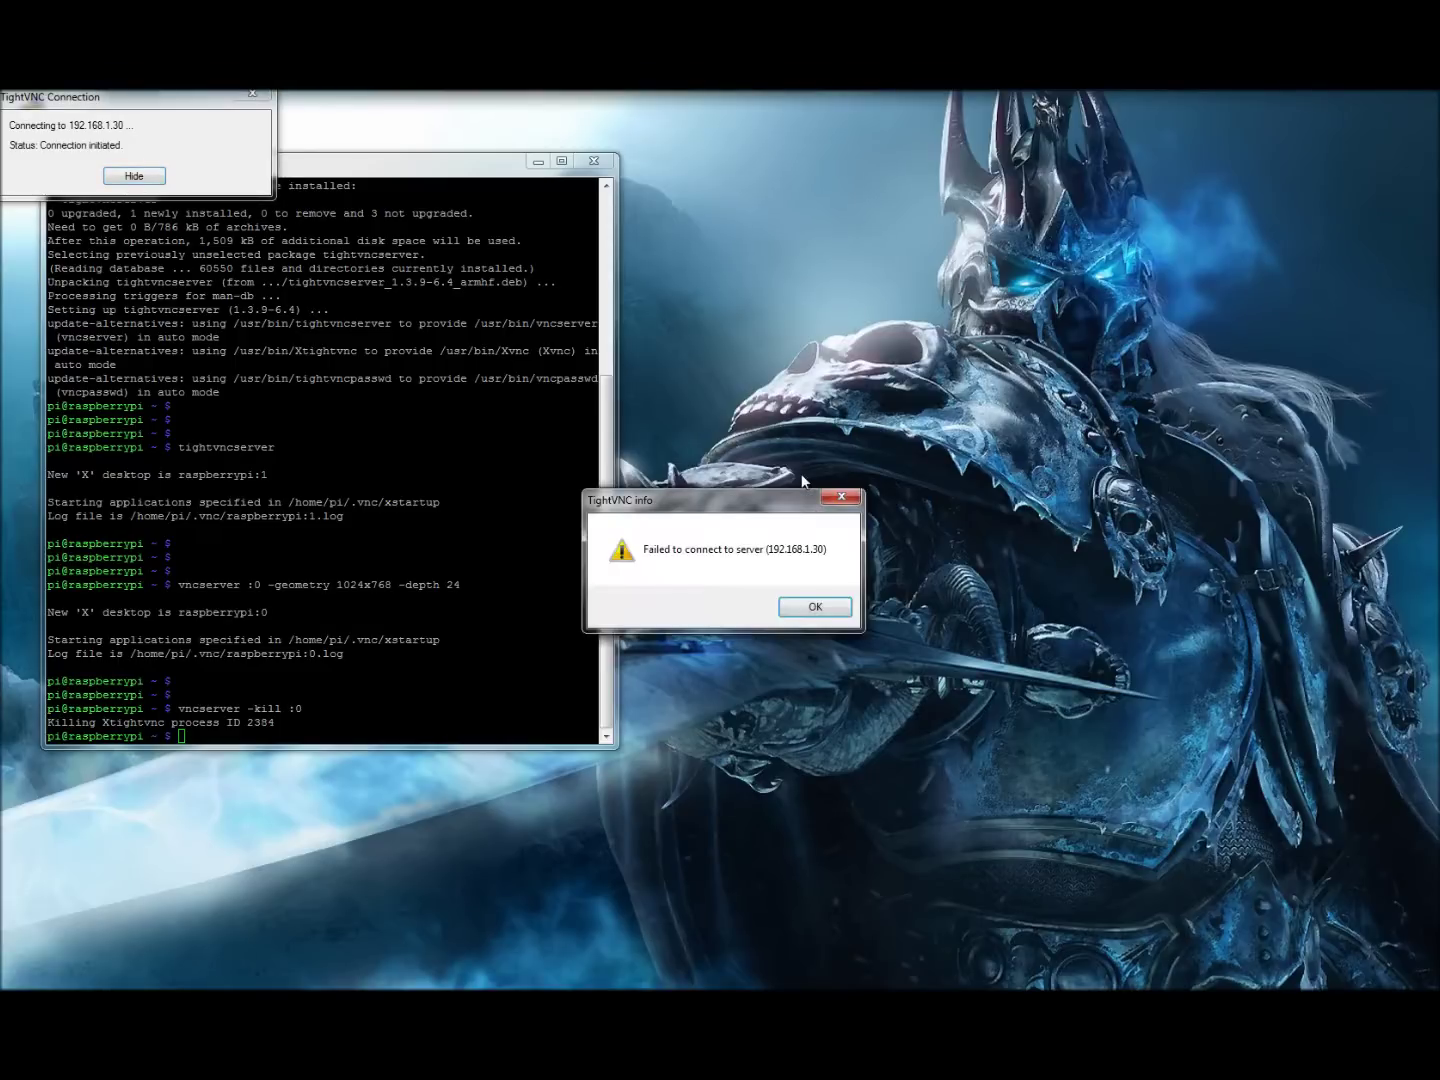
click(814, 608)
double_click(272, 680)
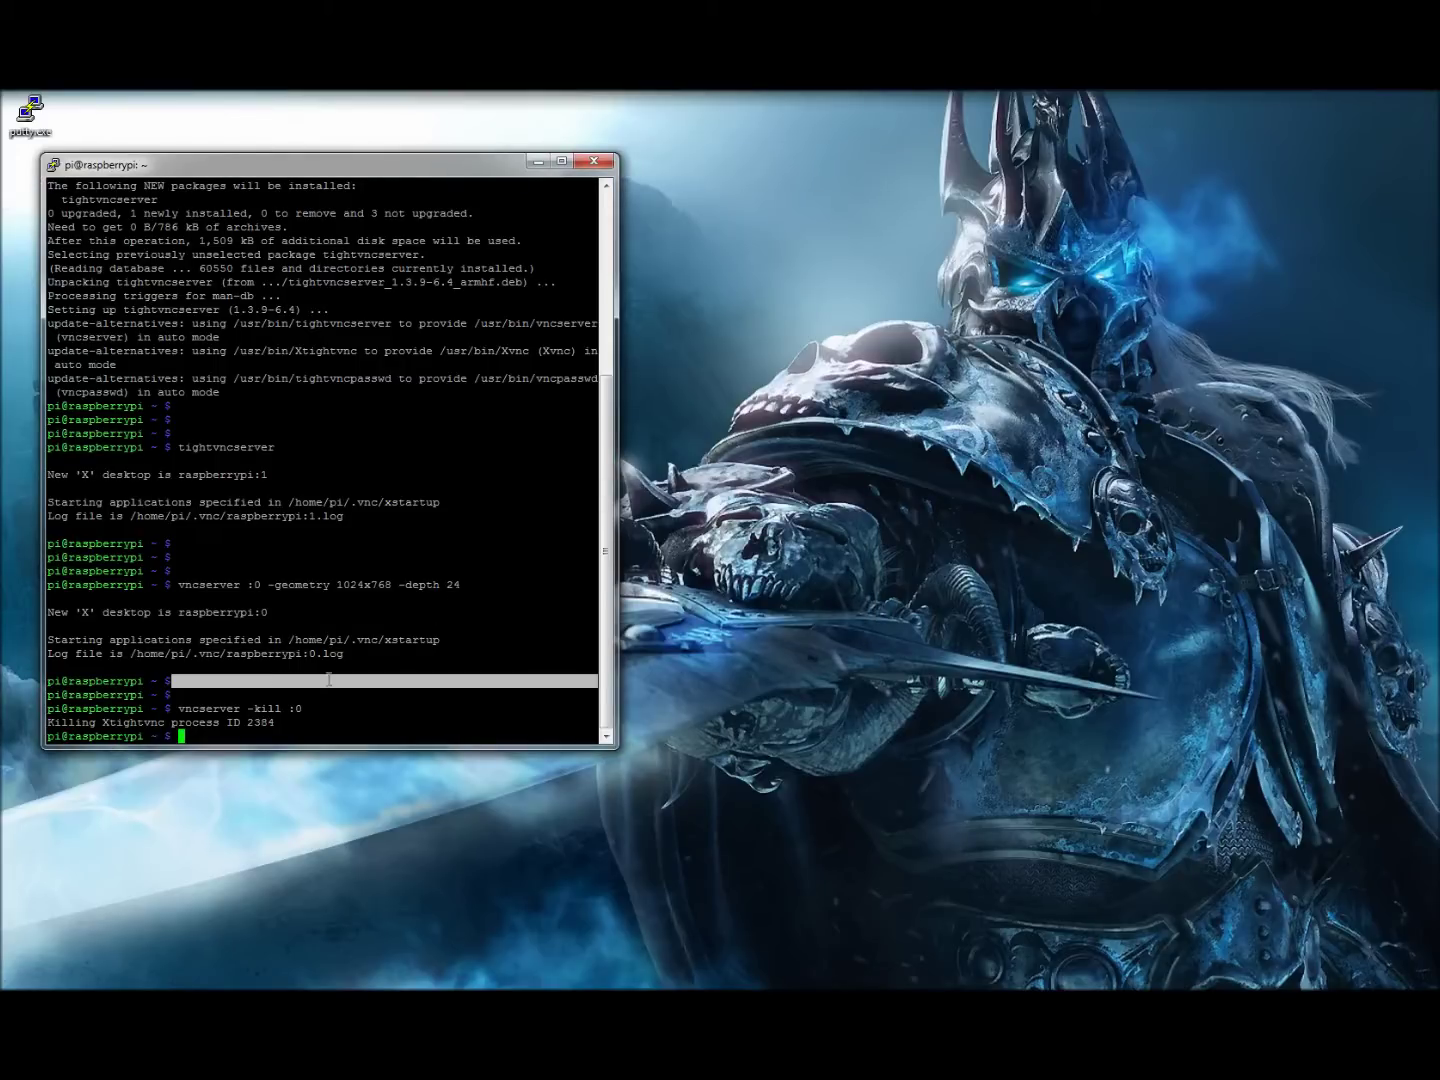
click(332, 728)
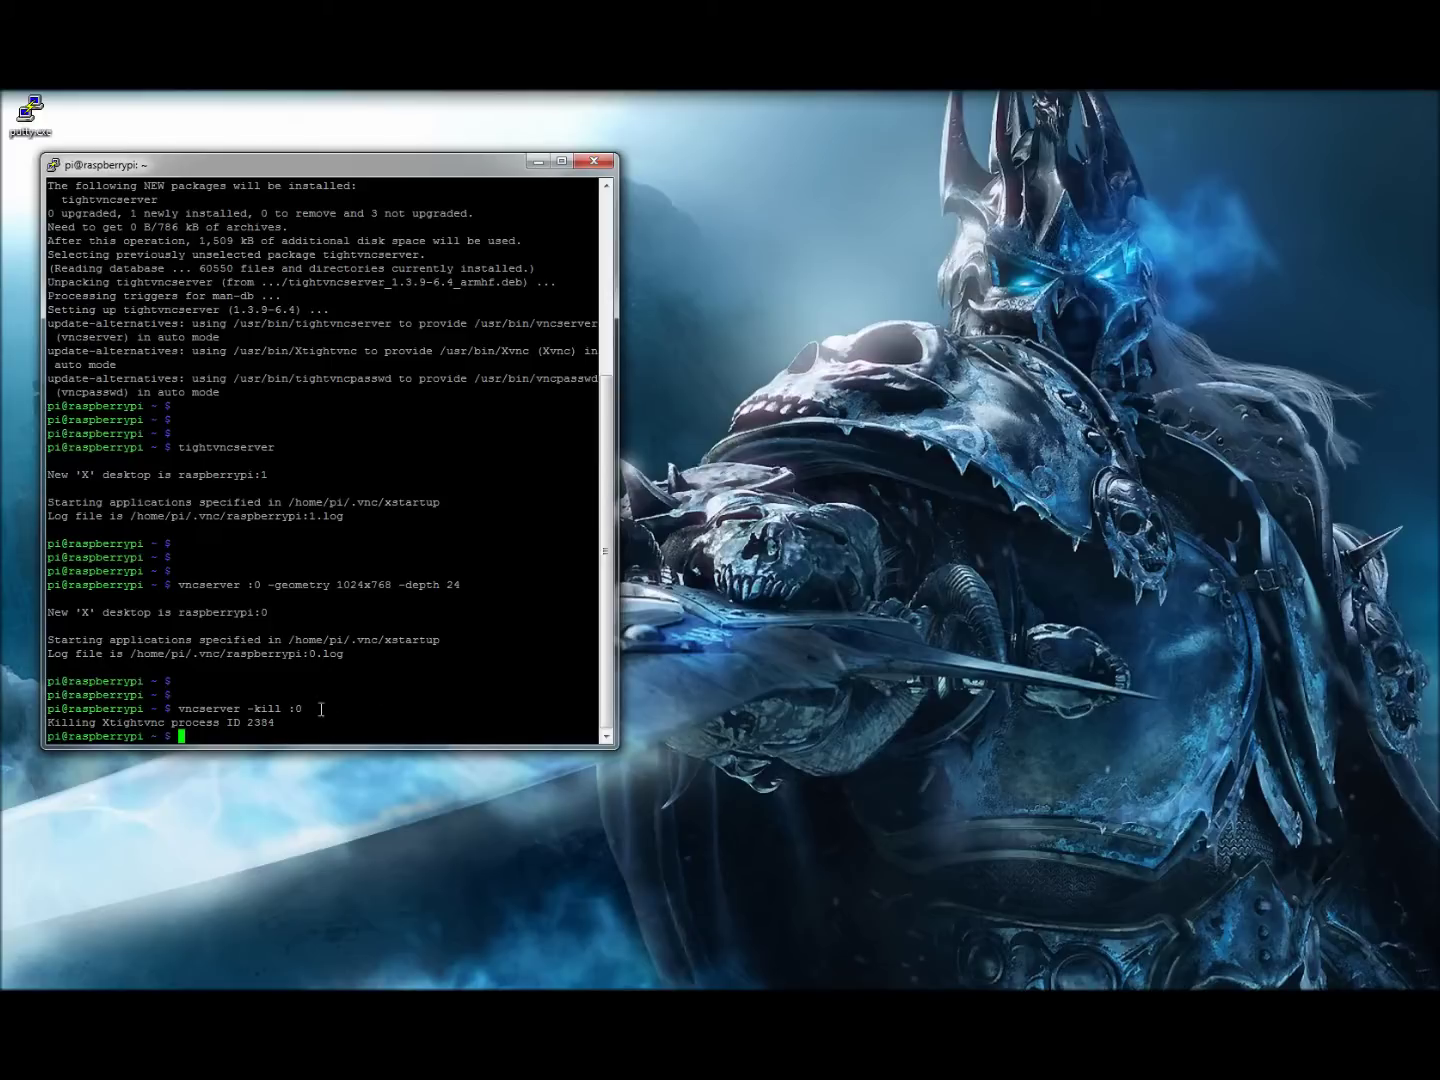
key(Return)
key(Return)
key(Return)
key(Return)
key(Return)
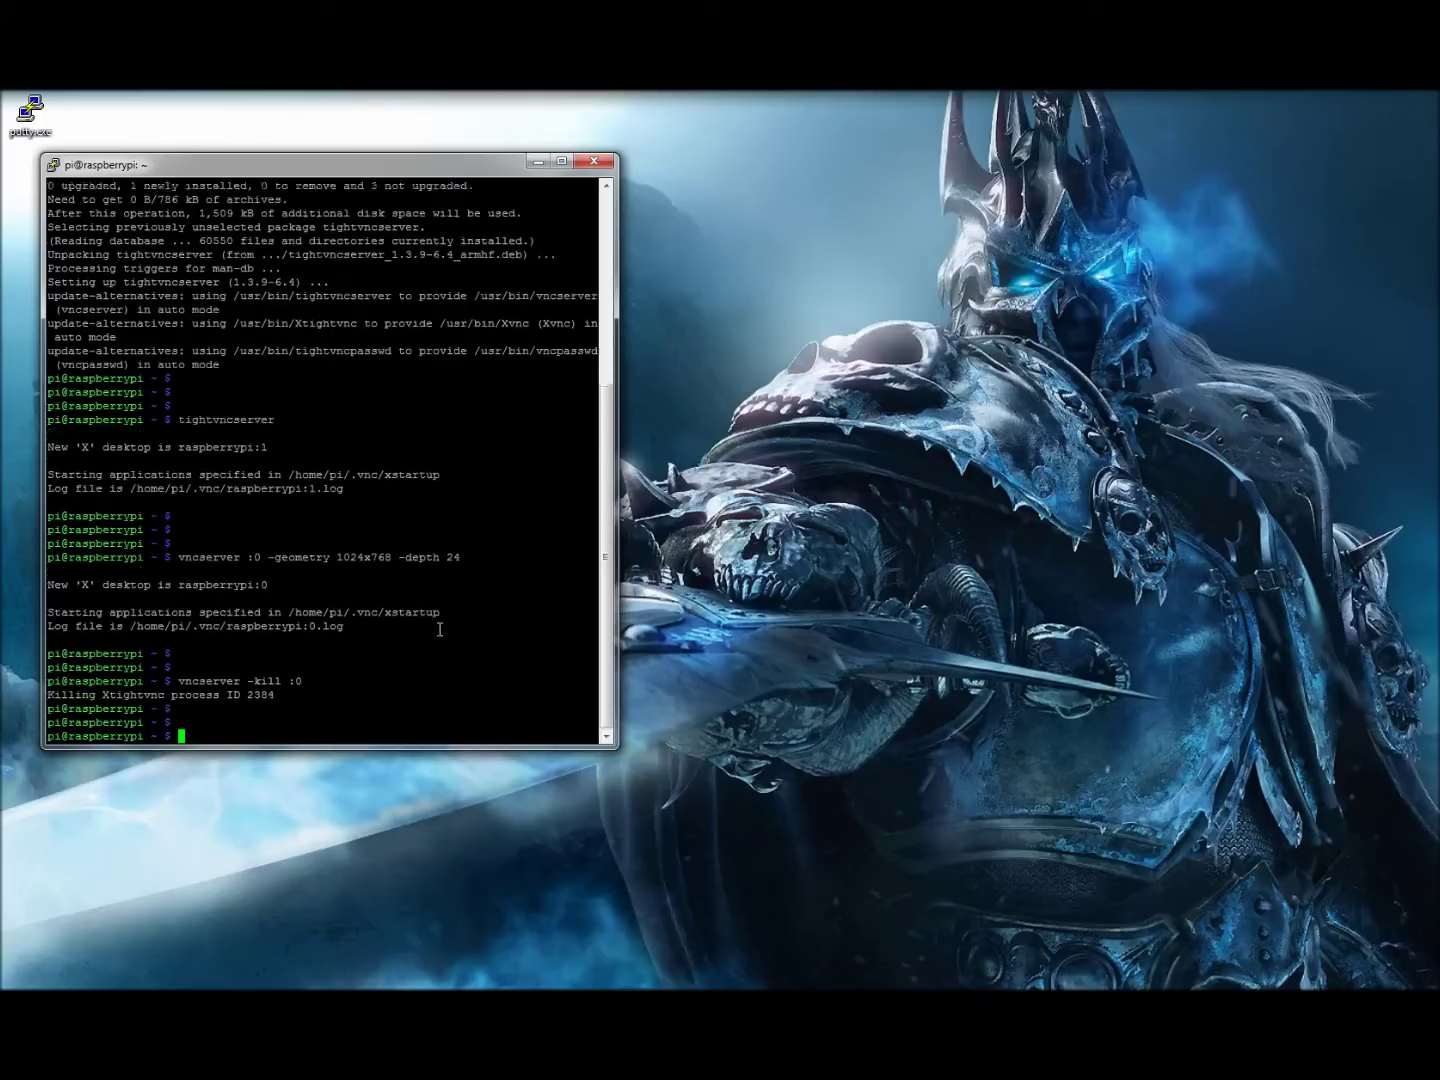